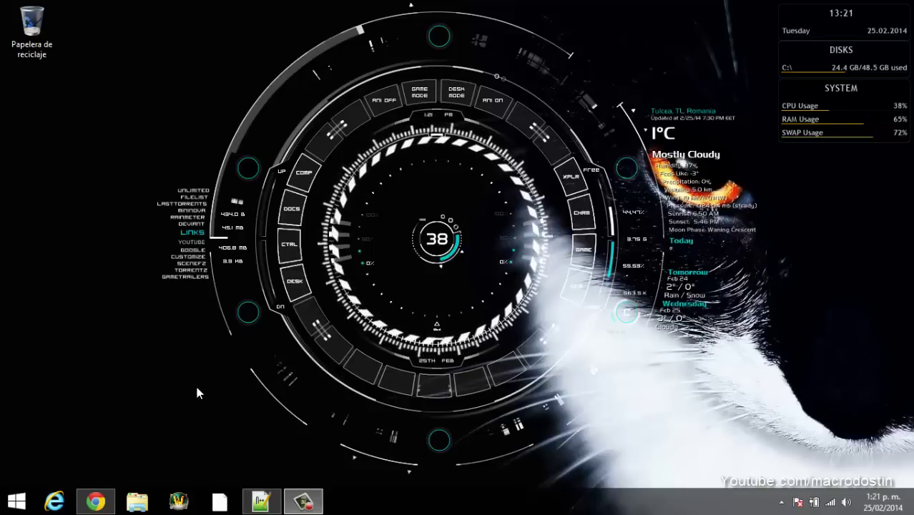
Step: Launch Excel from the Run prompt, start blank workbook Libro1, and open the VBA editor with Alt+F11
key("super+r")
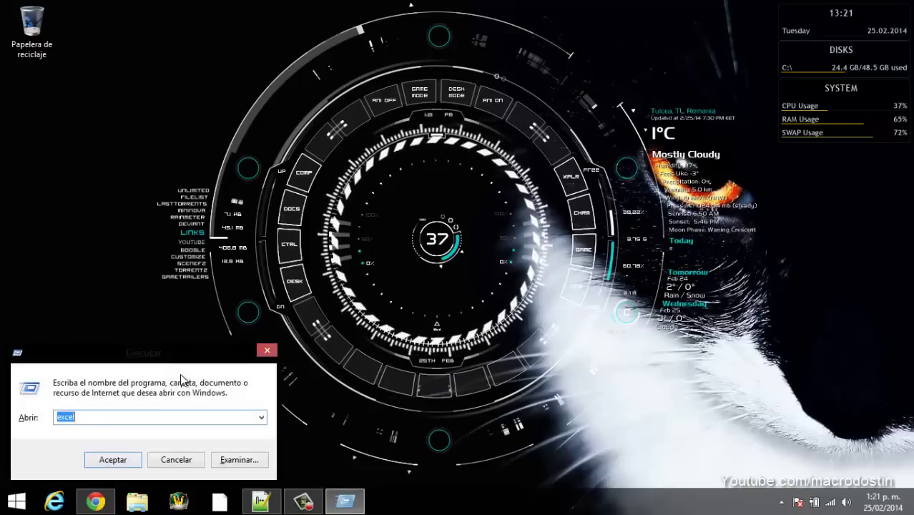
type("excel")
key("Return")
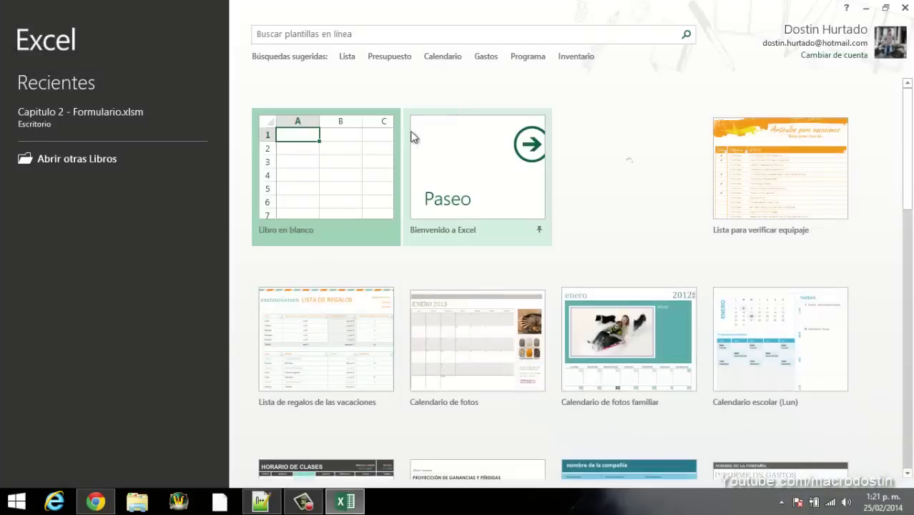
left_click(342, 175)
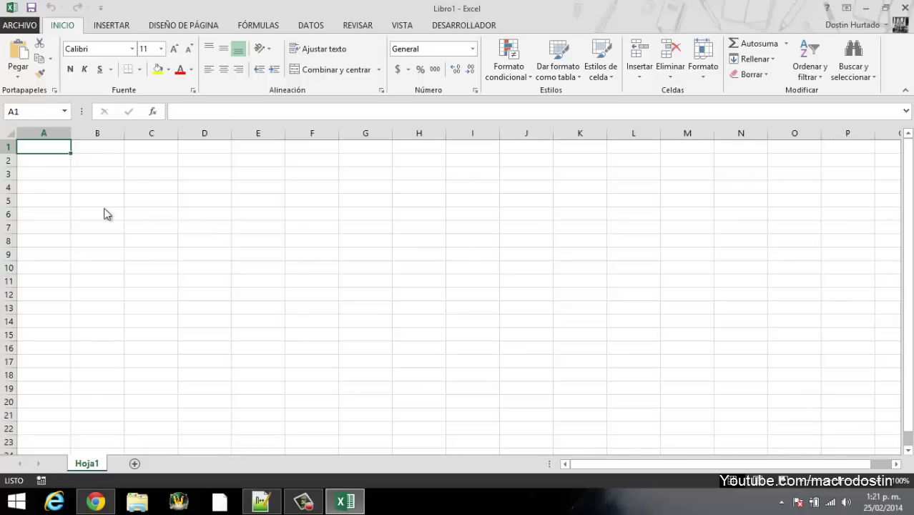
key("alt+F11")
Step: Reopen the VBA editor from DESARROLLADOR > Visual Basic and maximize it
left_click(896, 55)
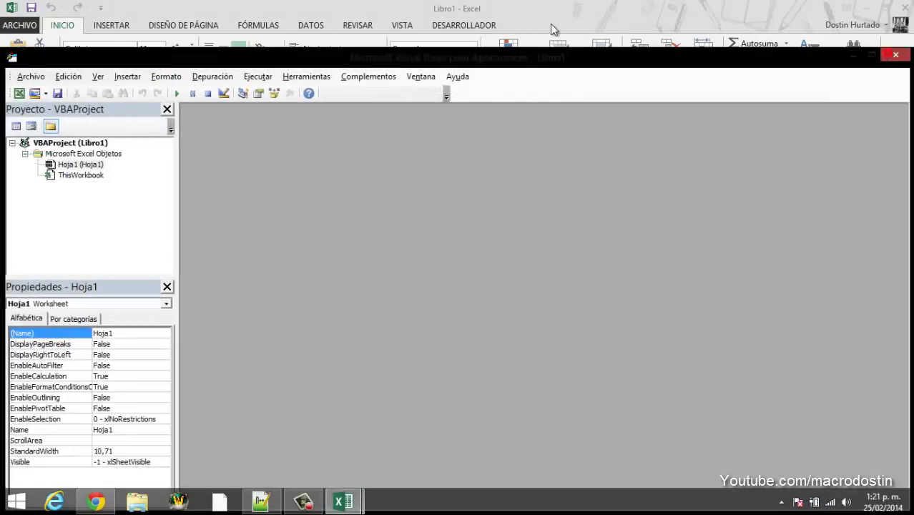
left_click(472, 26)
left_click(16, 61)
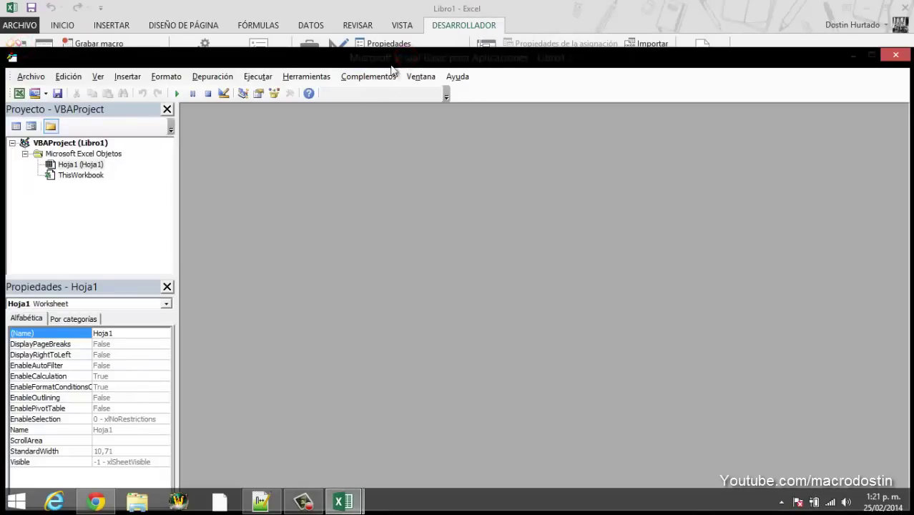
double_click(421, 55)
left_click_drag(421, 13, 411, 11)
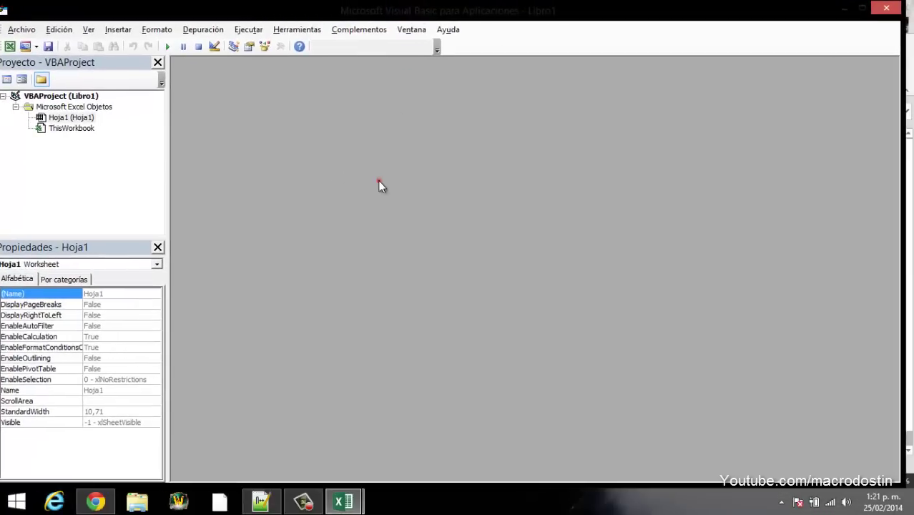
left_click(862, 8)
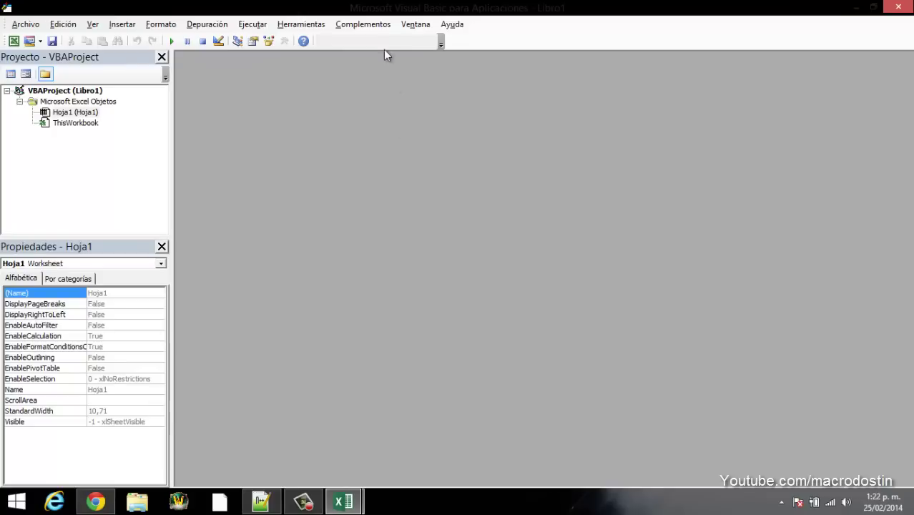
Step: Refit the editor to full screen, narrow the project pane, and bring up Insertar with Hoja1 selected
double_click(377, 9)
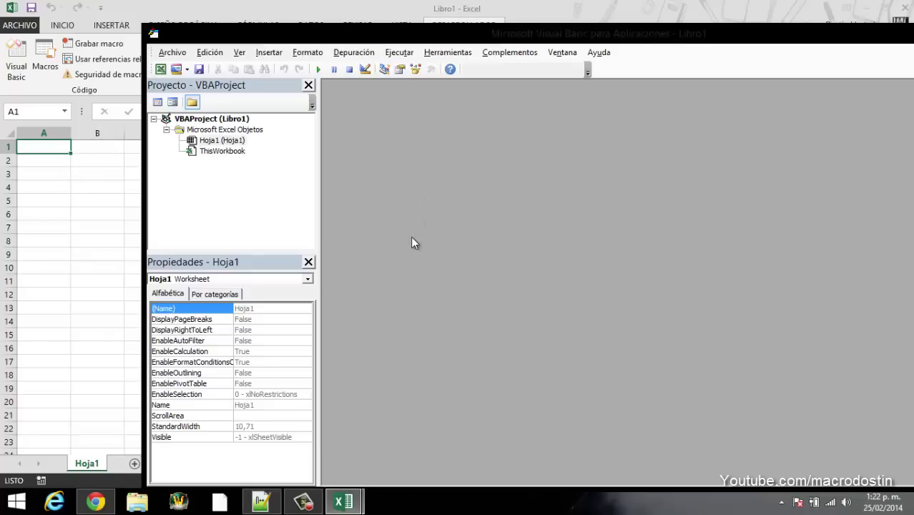
left_click_drag(555, 31, 483, 9)
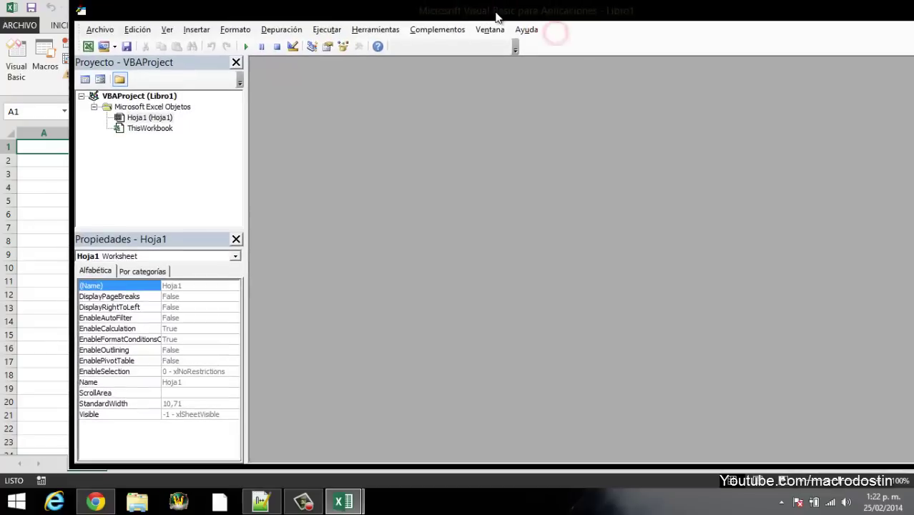
left_click_drag(452, 36, 381, 60)
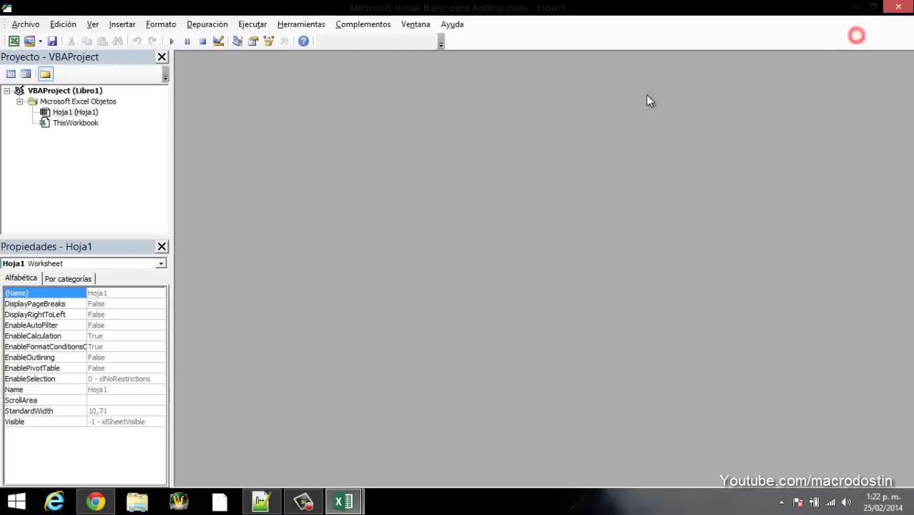
left_click(855, 36)
left_click_drag(171, 162, 164, 166)
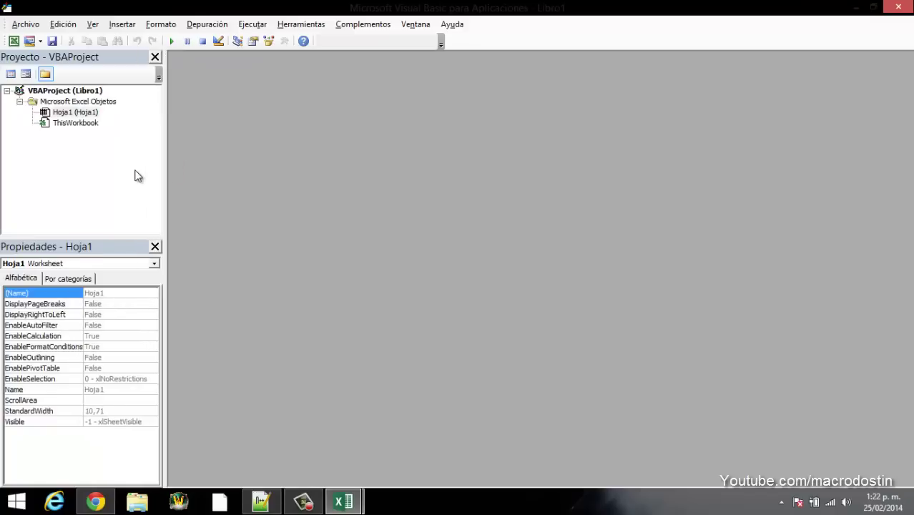
left_click(130, 169)
left_click(122, 24)
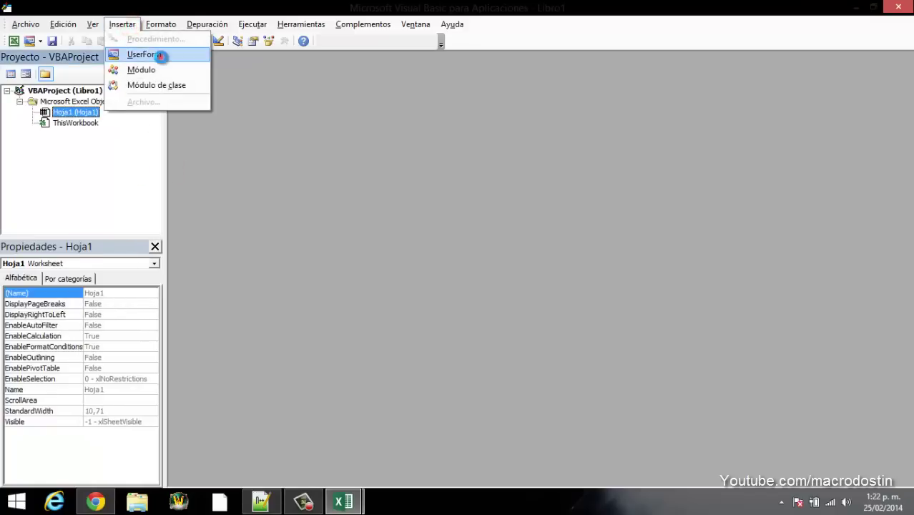
Step: Insert UserForm1 and place two text boxes and two labels on it
left_click(160, 55)
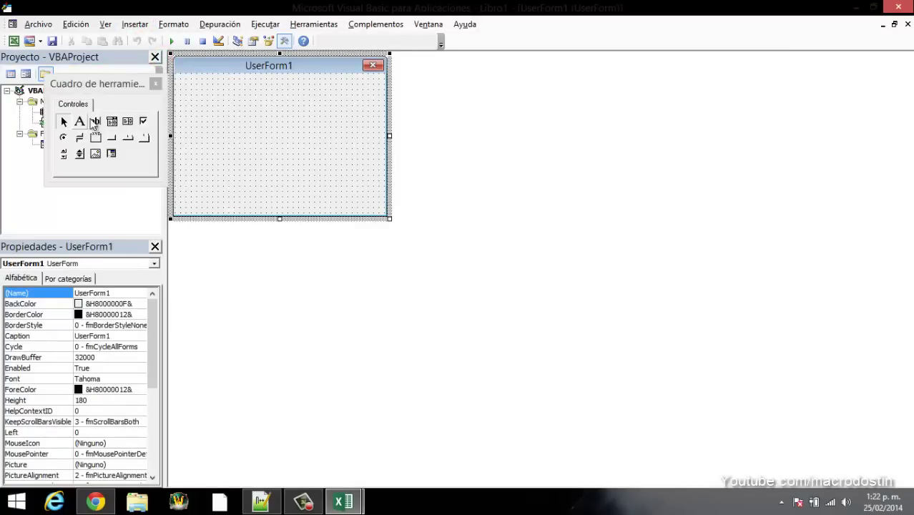
left_click_drag(95, 121, 308, 107)
left_click_drag(95, 121, 301, 144)
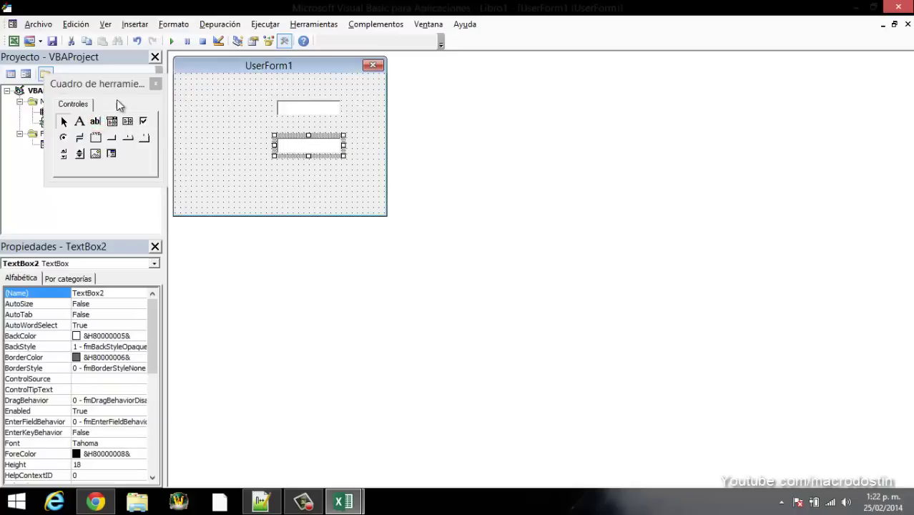
left_click_drag(80, 121, 225, 106)
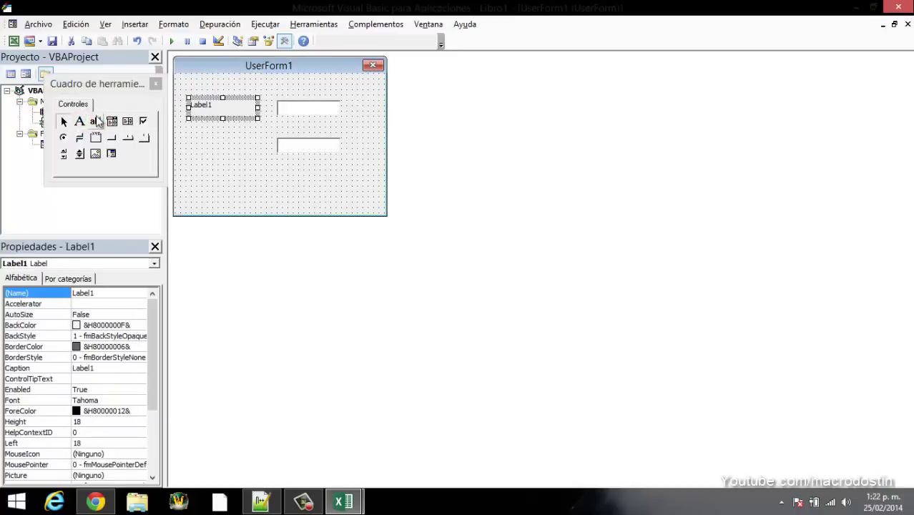
left_click_drag(79, 121, 230, 153)
Step: Caption the two labels 'Numero 1' and 'Numero 2'
left_click(251, 172)
left_click(240, 109)
left_click_drag(231, 112, 237, 111)
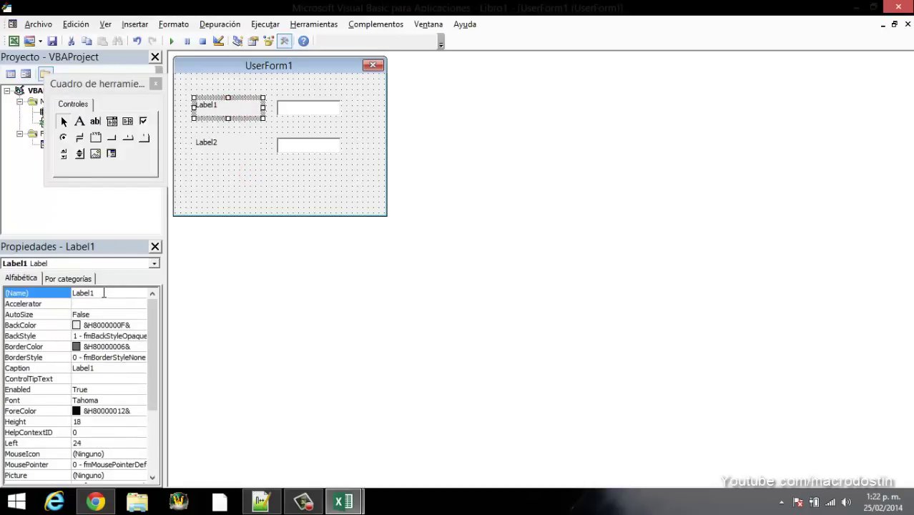
left_click(154, 309)
left_click(231, 98)
left_click(230, 101)
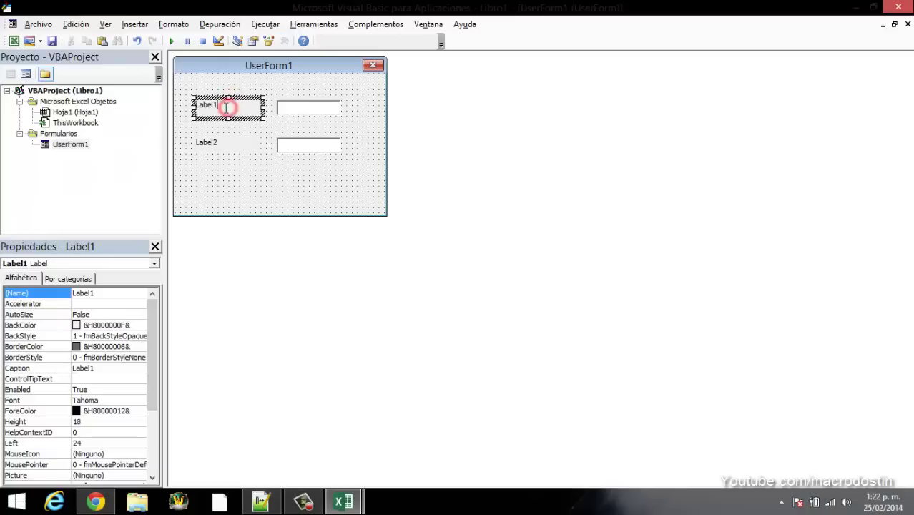
key("Delete")
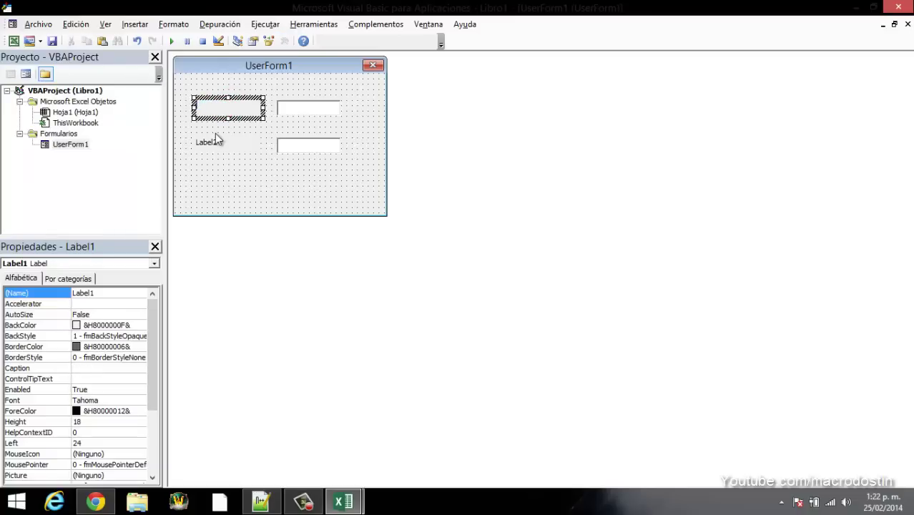
type("Numero 1")
left_click(247, 143)
left_click(226, 146)
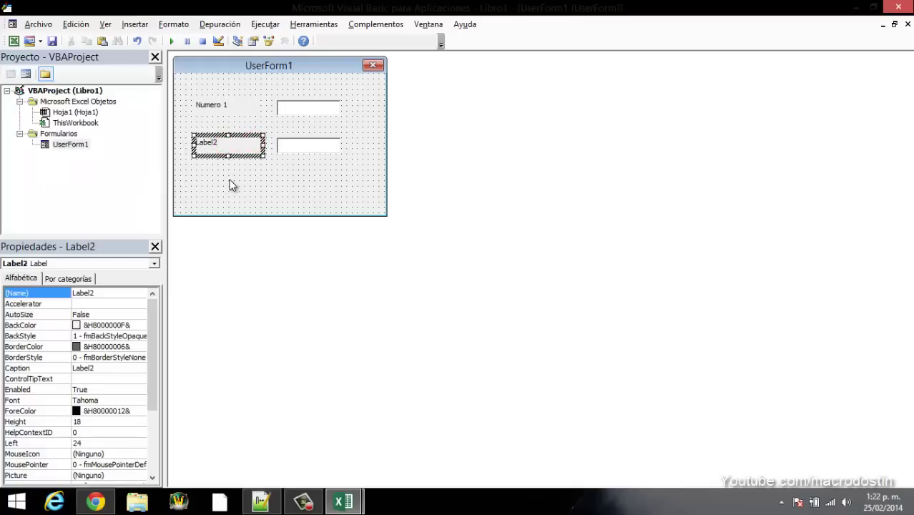
key("shift+Home")
type("Nume")
Step: Add a command button below the labels captioned 'Calcular'
left_click(286, 204)
mouse_move(111, 137)
left_mouse_down()
mouse_move(268, 188)
mouse_move(201, 173)
left_mouse_up()
left_click(280, 179)
type("Calcular")
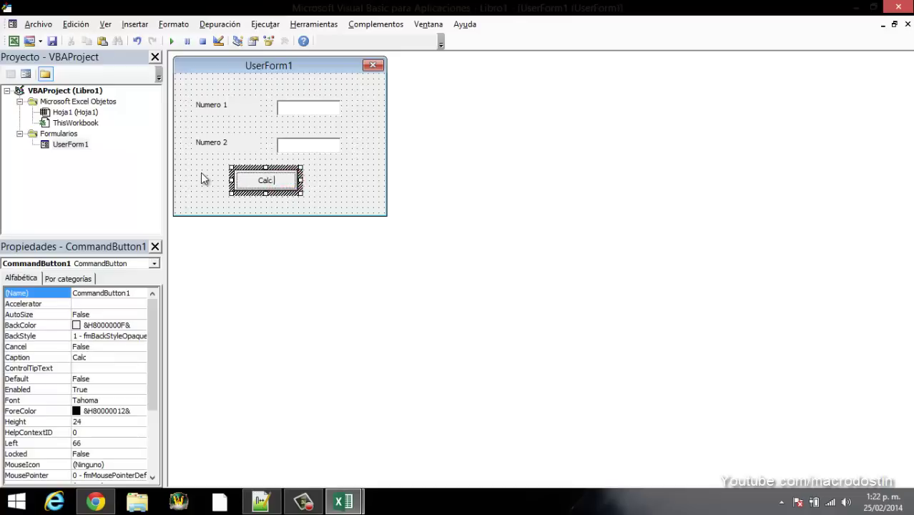
left_click(319, 179)
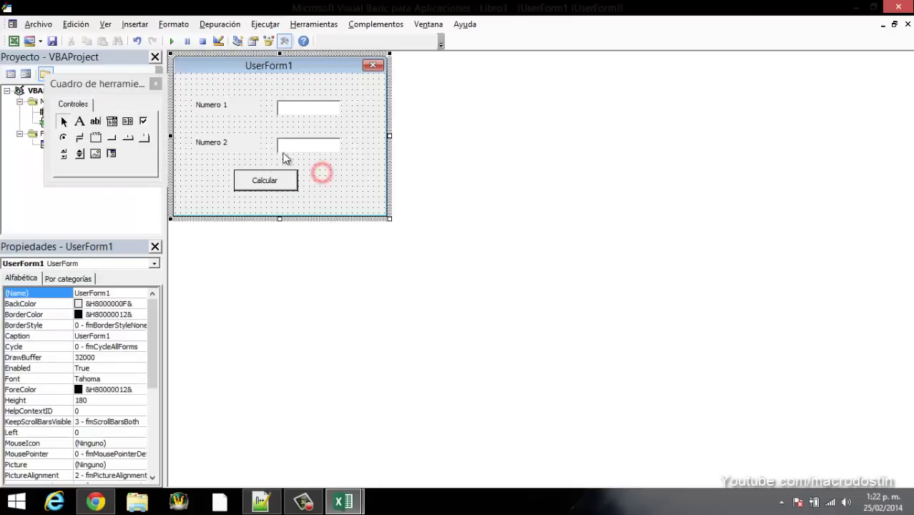
Step: Enlarge the Calcular button using its resize handle
left_click(291, 113)
left_click(308, 144)
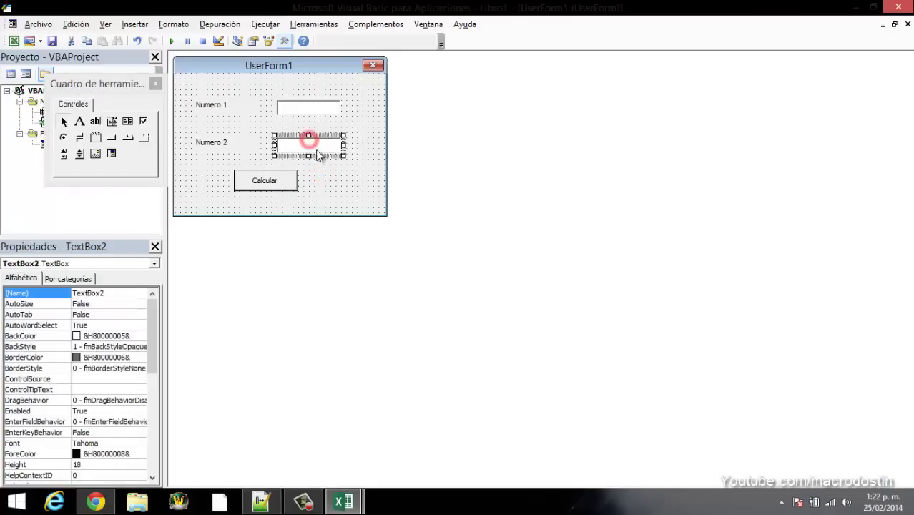
left_click(308, 184)
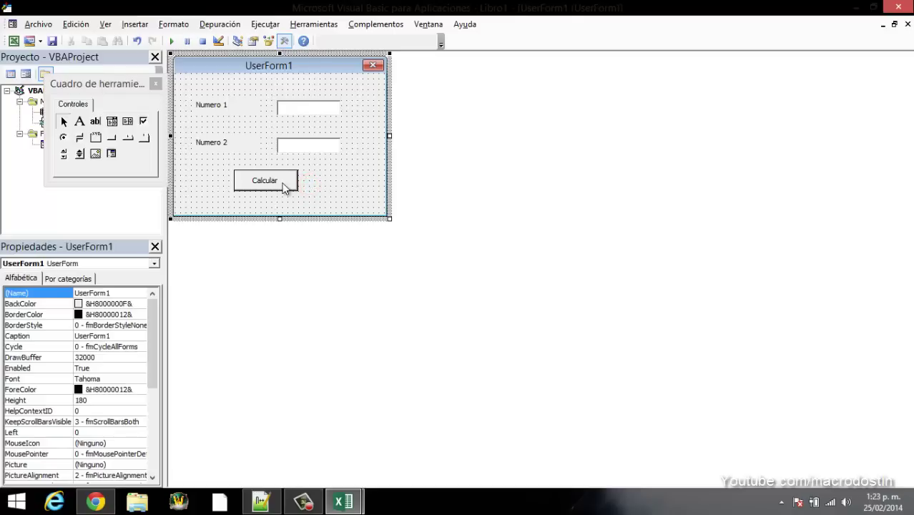
left_click(285, 182)
left_click_drag(301, 193, 319, 201)
left_click(349, 190)
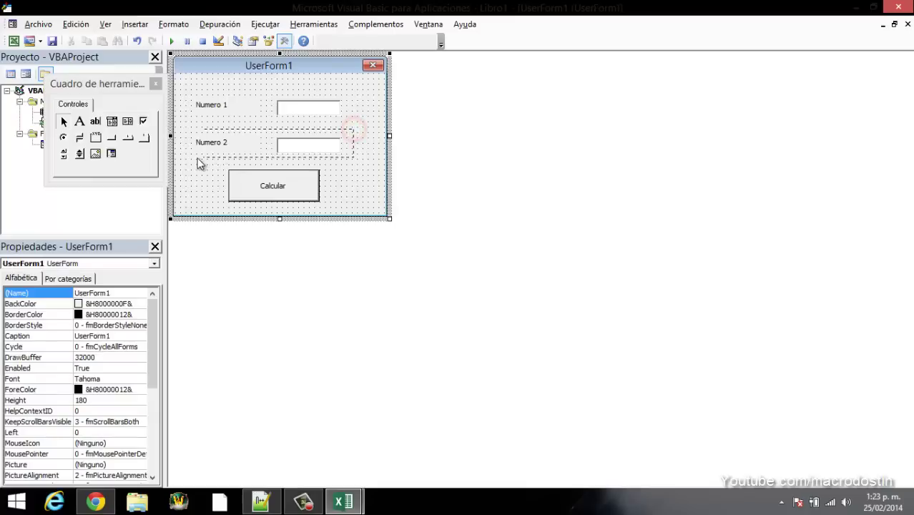
Step: Move the Numero 2 row and Calcular button up, shorten the form to height 165, and move the Toolbox aside
left_click_drag(353, 130, 198, 163)
left_click_drag(236, 140, 241, 133)
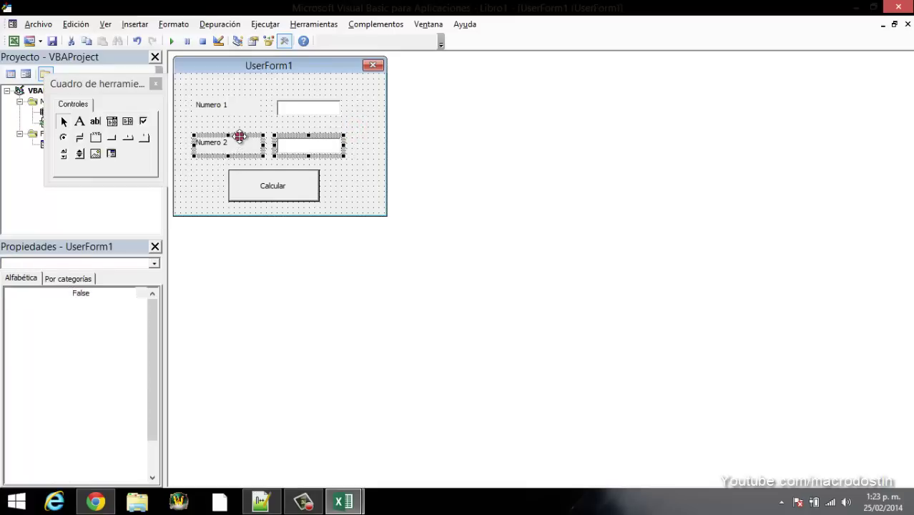
left_click(317, 153)
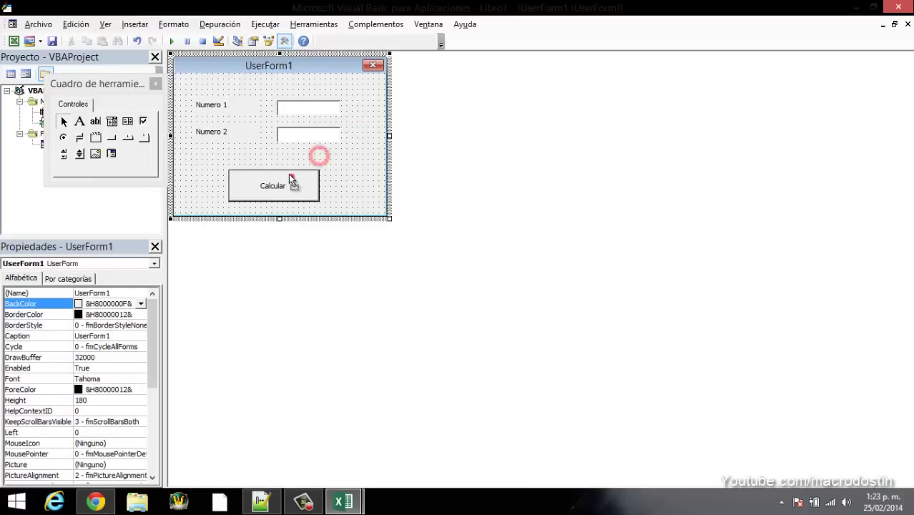
left_click_drag(290, 175, 284, 165)
left_click(336, 180)
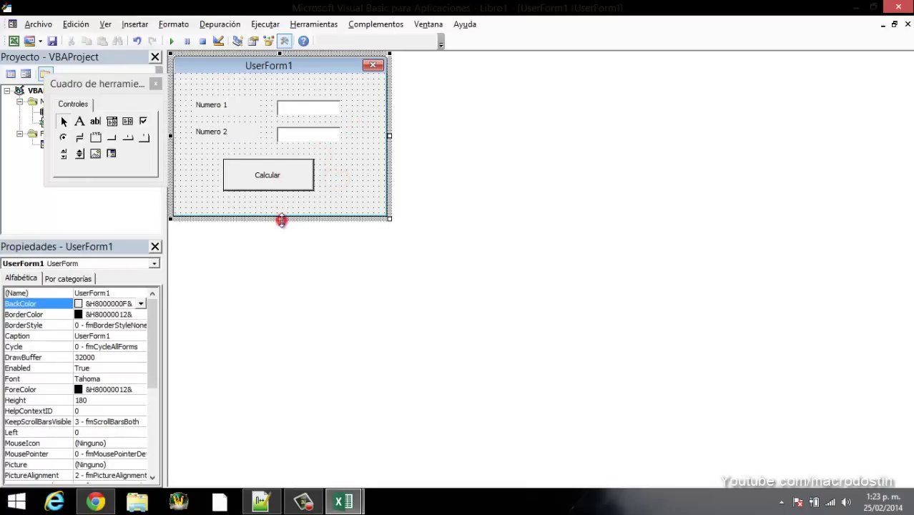
left_click_drag(280, 218, 299, 185)
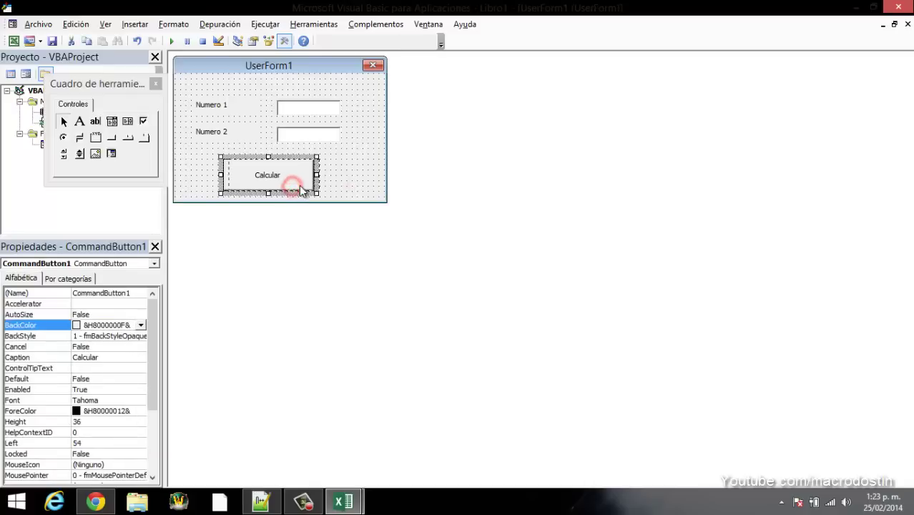
left_click(339, 180)
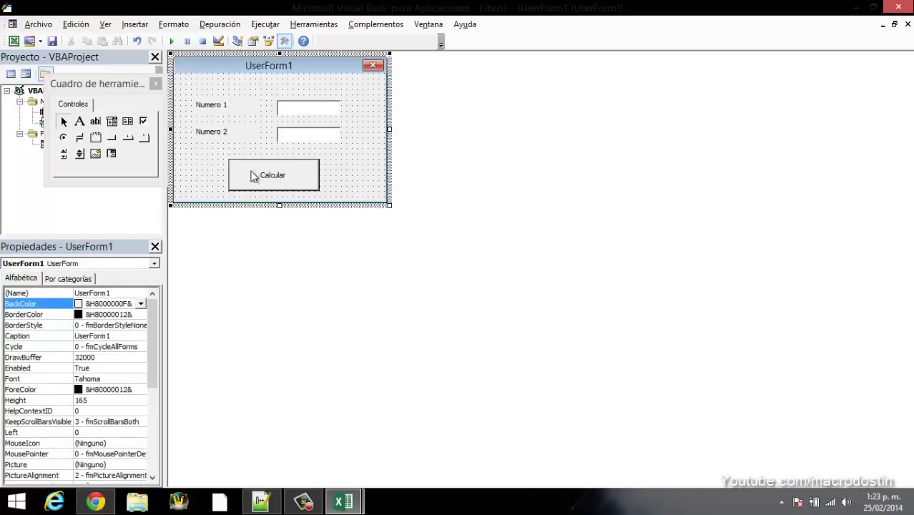
left_click_drag(141, 85, 584, 91)
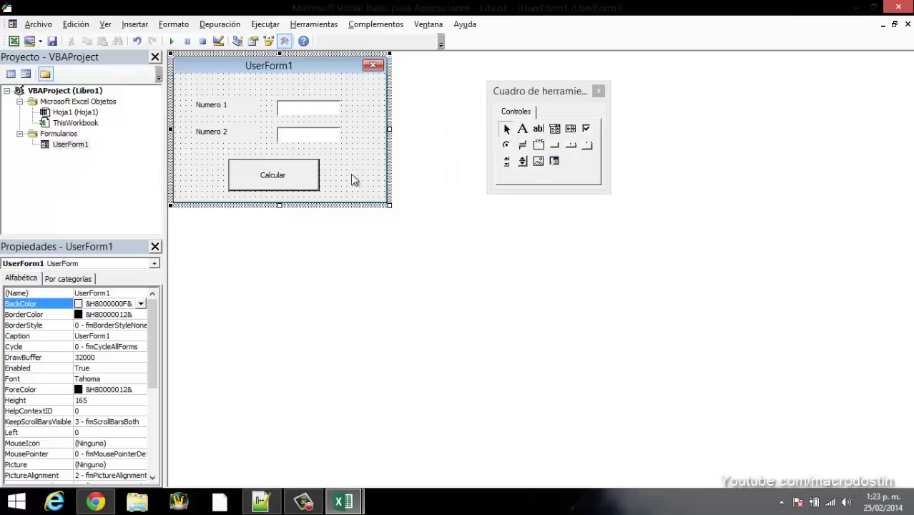
Step: In the Calcular button's click procedure, declare num1 and num2 As Integer
double_click(277, 176)
type("dim")
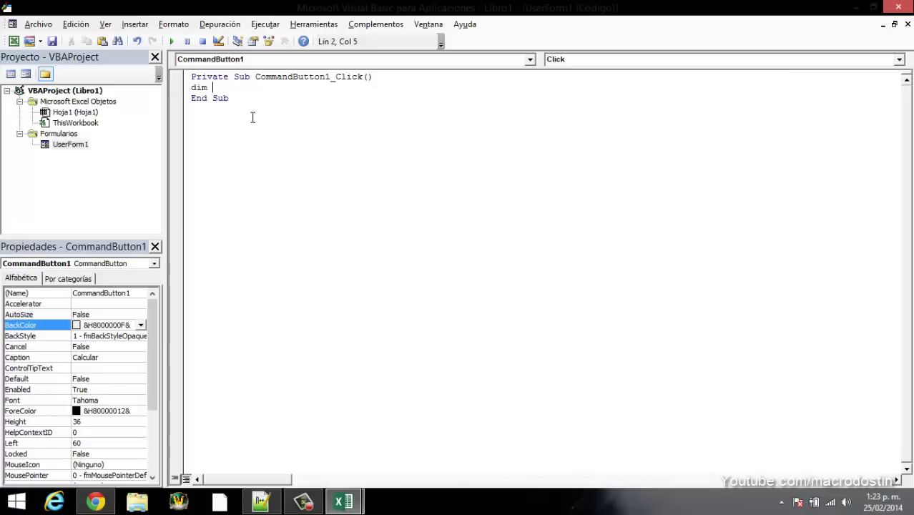
type("num1")
type(" as inte")
key("Tab")
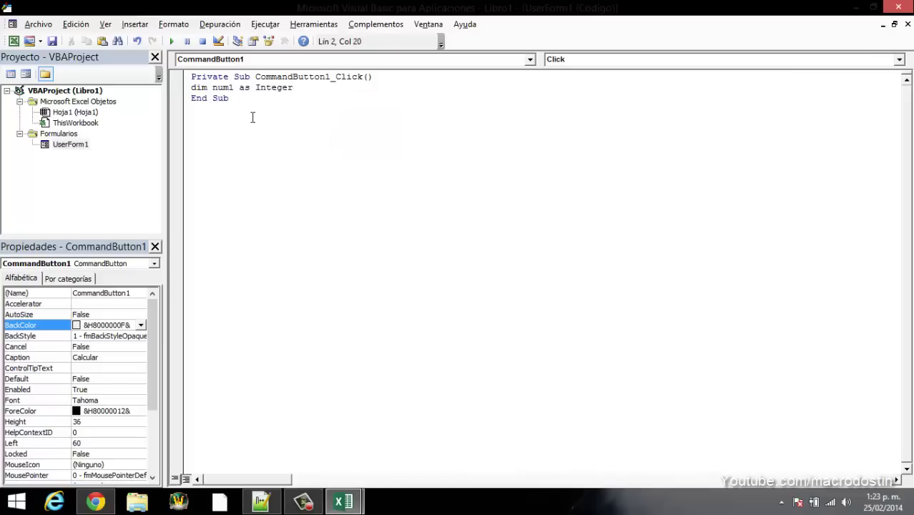
key("Return")
type("dim num")
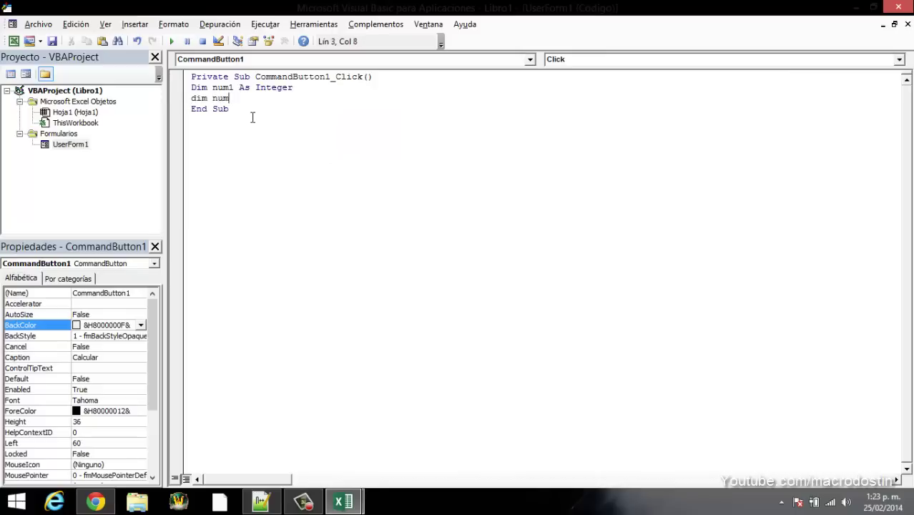
type("2 as ")
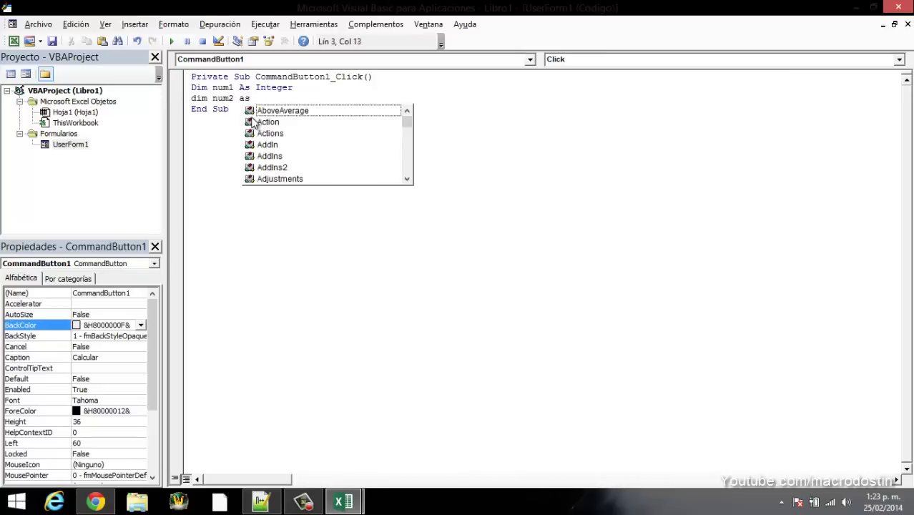
type("inte")
key("Tab")
key("Return")
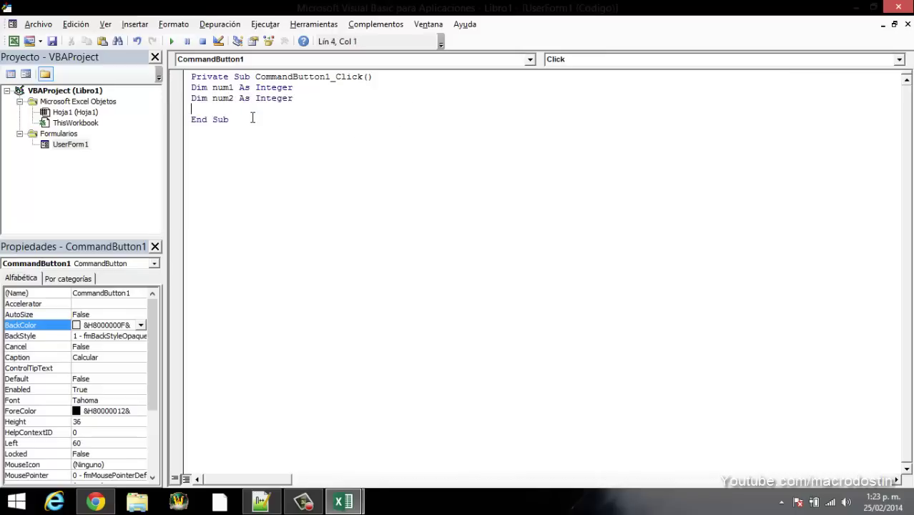
Step: Add blank lines before End Sub and indent both declarations inside the sub
key("Return")
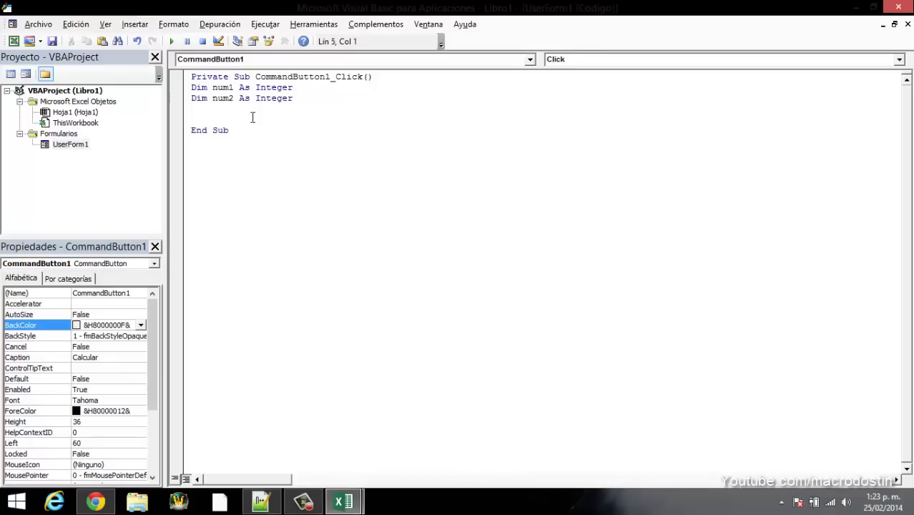
key("Return")
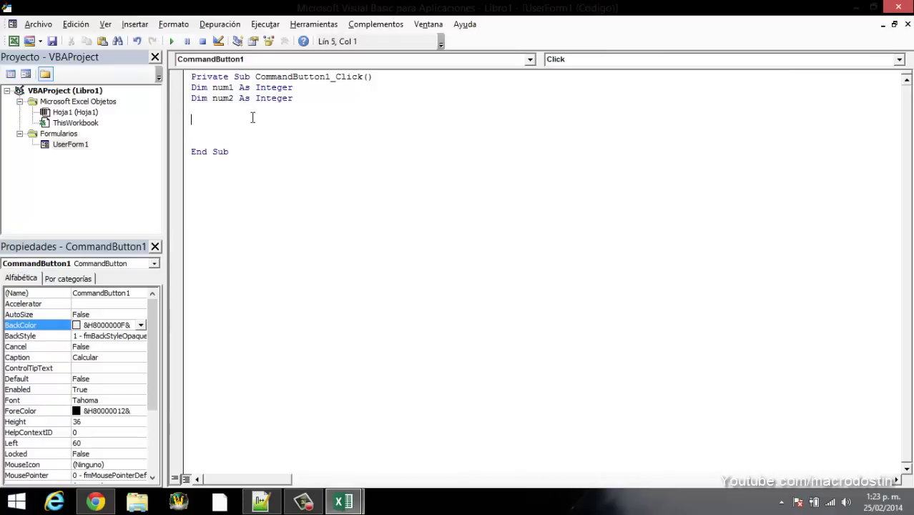
key("Tab")
key("Up")
key("Home")
key("Tab")
key("Down")
key("Down")
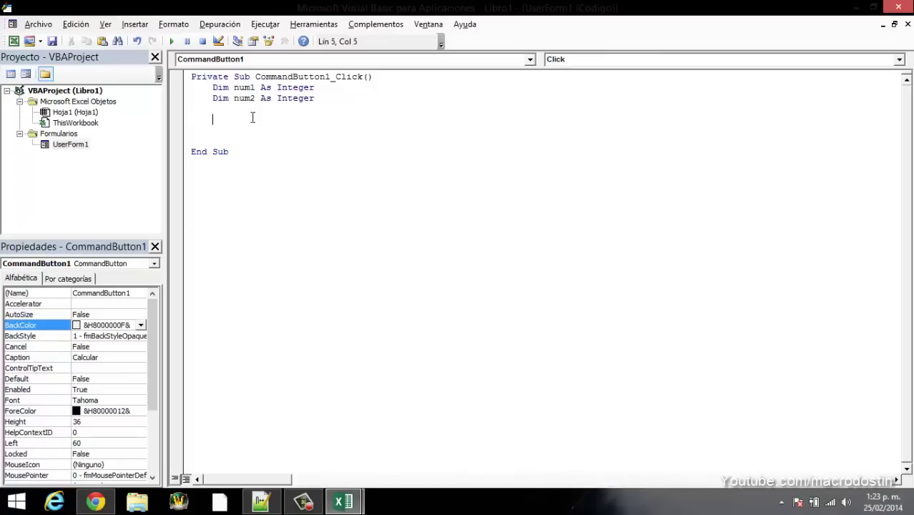
Step: Write the line 'If num1 > num2 Then', replacing the mistyped SI
type("SI")
key("BackSpace")
key("BackSpace")
key("BackSpace")
type("um1>num")
type("2")
type(" t")
type("hen")
key("Return")
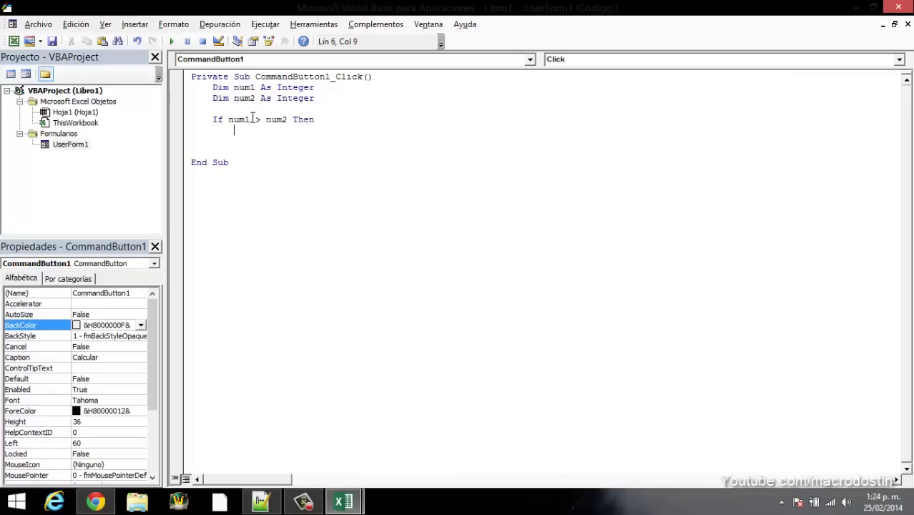
Step: Add the line MsgBox "El numero " & num1 & "Es MAYOR que " & num2
type("ms")
key("BackSpace")
key("BackSpace")
type("msg")
type("box")
type(" \"")
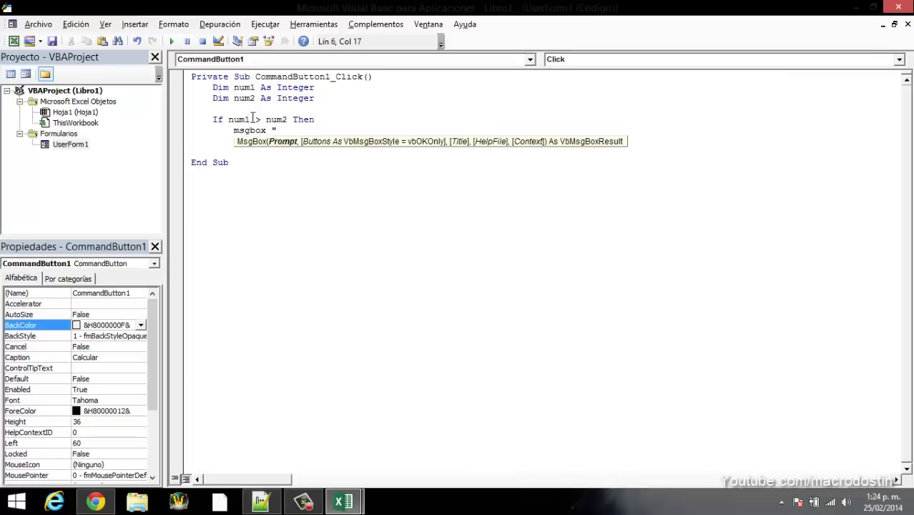
type("El numero \" ")
type("& num1 & \"")
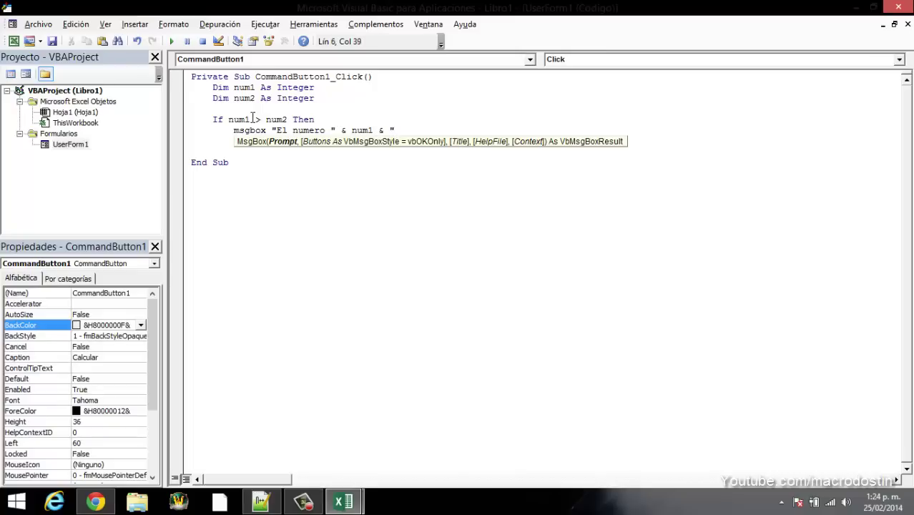
type("Es")
left_click(233, 119)
left_click_drag(233, 120, 287, 119)
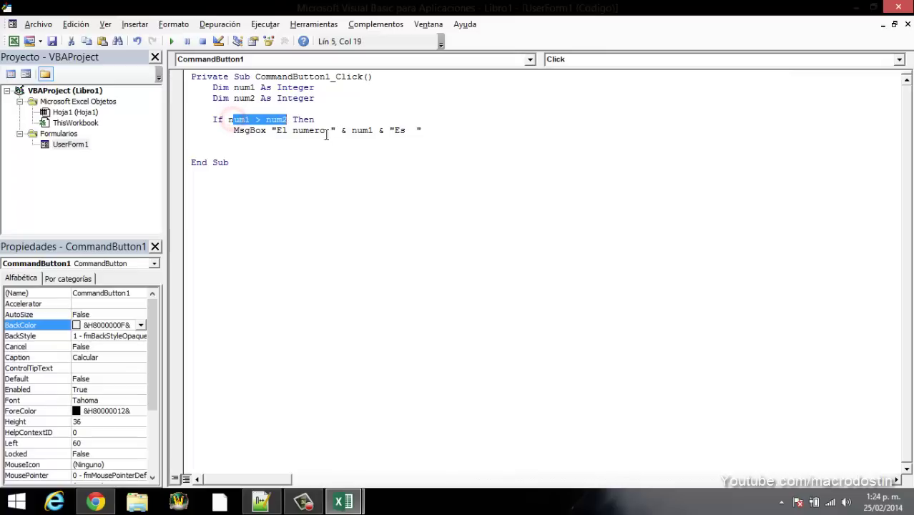
left_click_drag(232, 131, 433, 136)
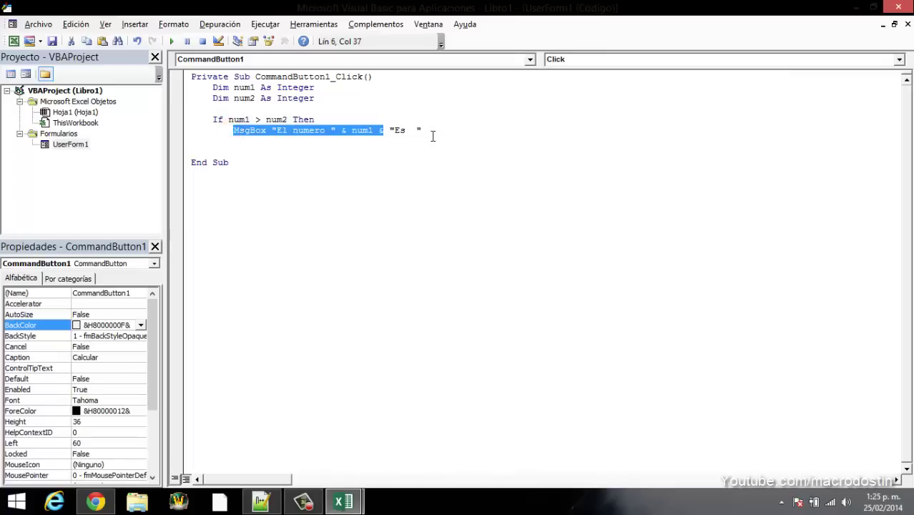
left_click(411, 131)
type("MAY")
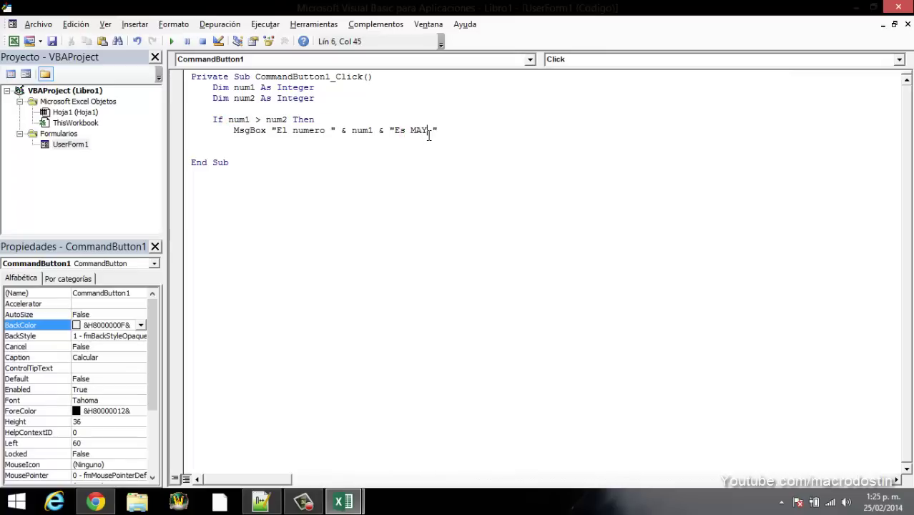
type("OR")
left_click(464, 131)
type("que \"")
type(" & num2")
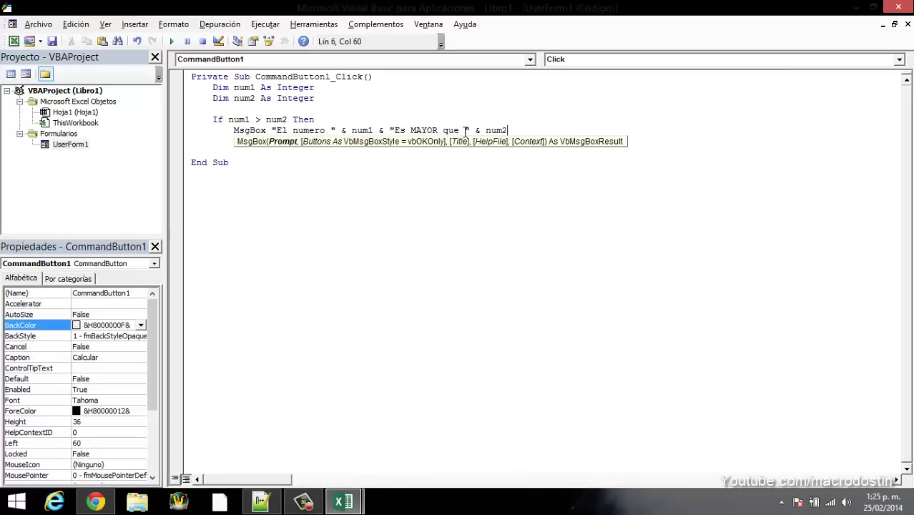
key("Down")
key("Down")
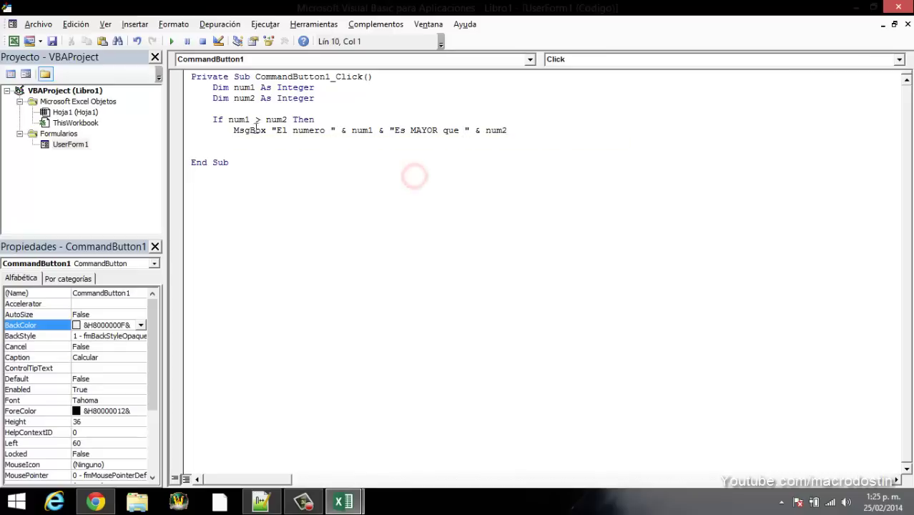
Step: Highlight the MsgBox keyword and the num1 and num2 variables in the message line
left_click(250, 129)
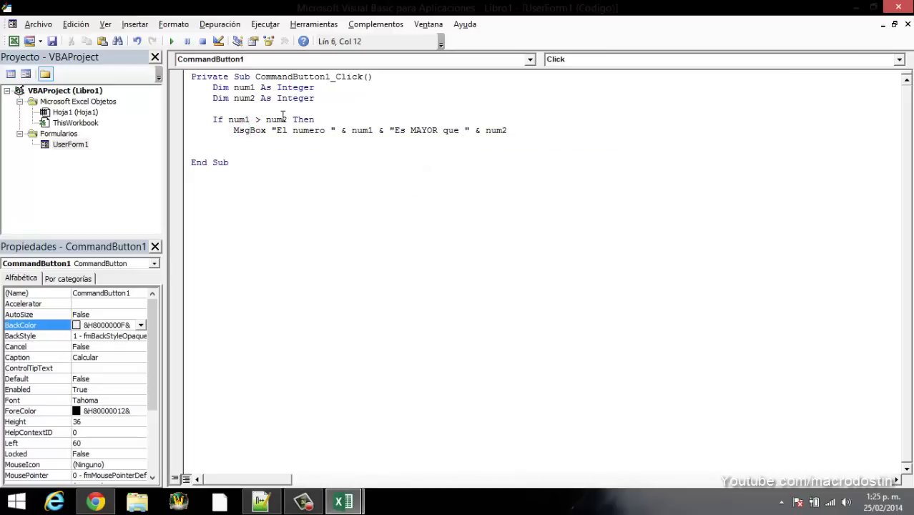
double_click(236, 131)
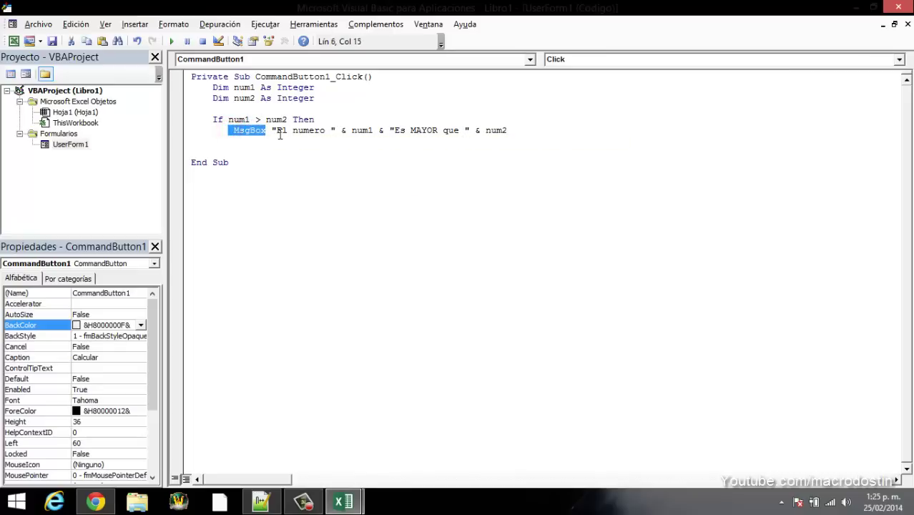
left_click(287, 131)
double_click(361, 130)
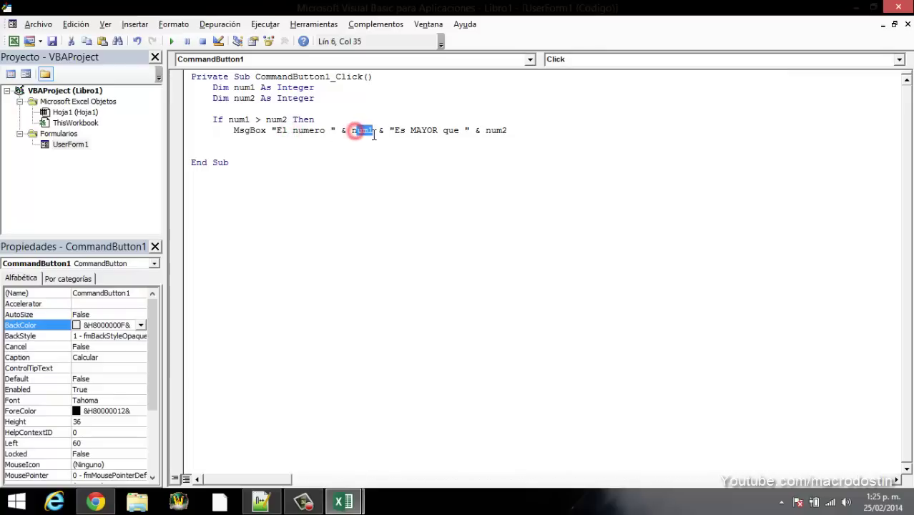
right_click(395, 130)
left_click(424, 130)
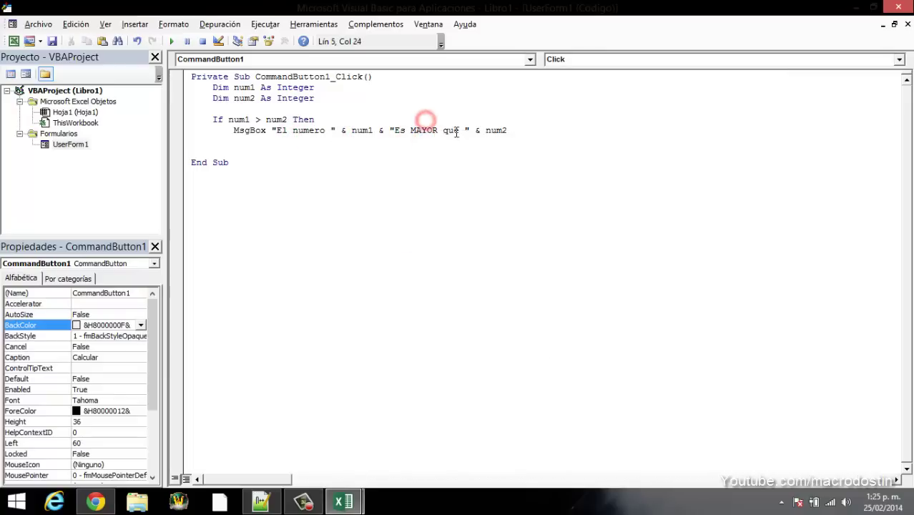
double_click(496, 130)
left_click(511, 131)
Step: Add an Else line and paste an indented copy of the MsgBox statement beneath it
key("Return")
type("else")
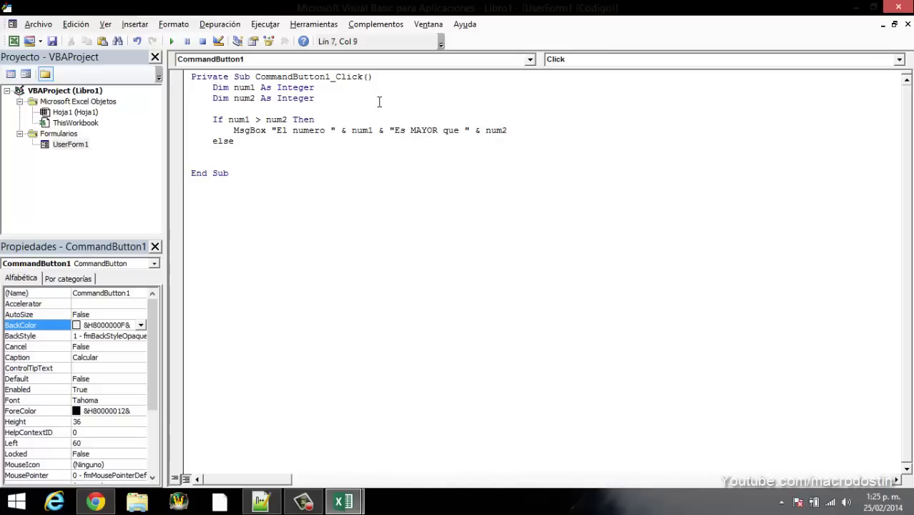
key("Return")
left_click(238, 119)
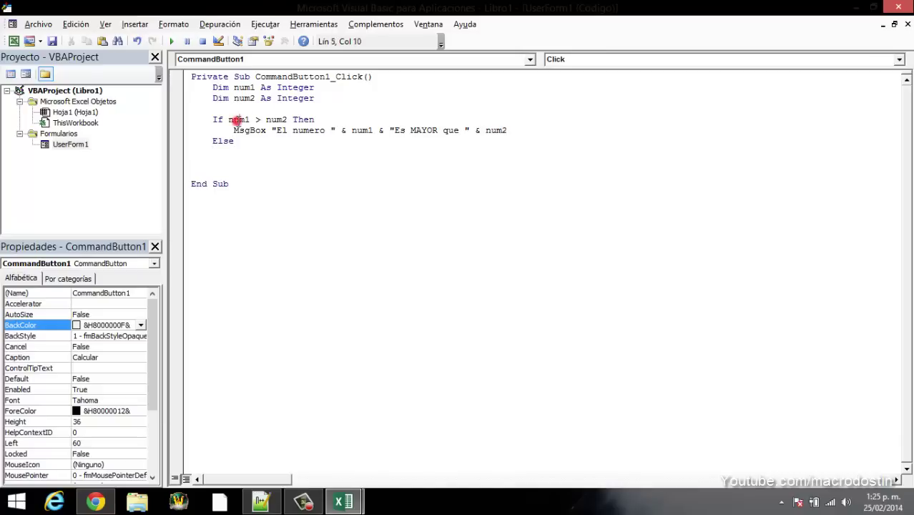
left_click(277, 120)
left_click(238, 120)
left_click(237, 153)
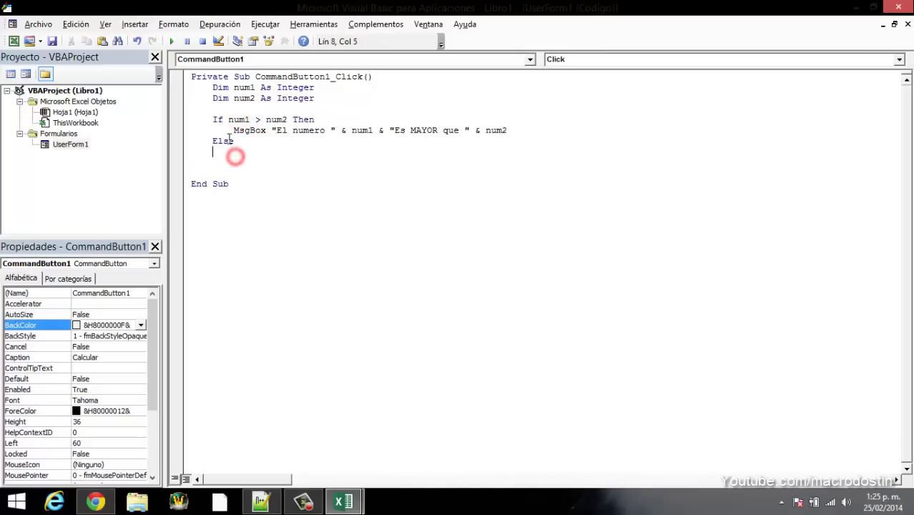
left_click_drag(229, 130, 506, 130)
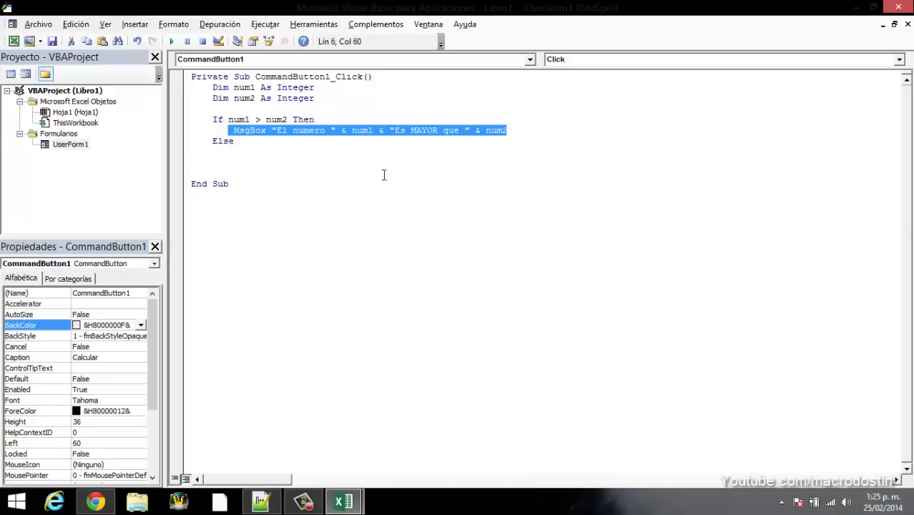
left_click(286, 150)
key("Tab")
key("Tab")
key("ctrl+v")
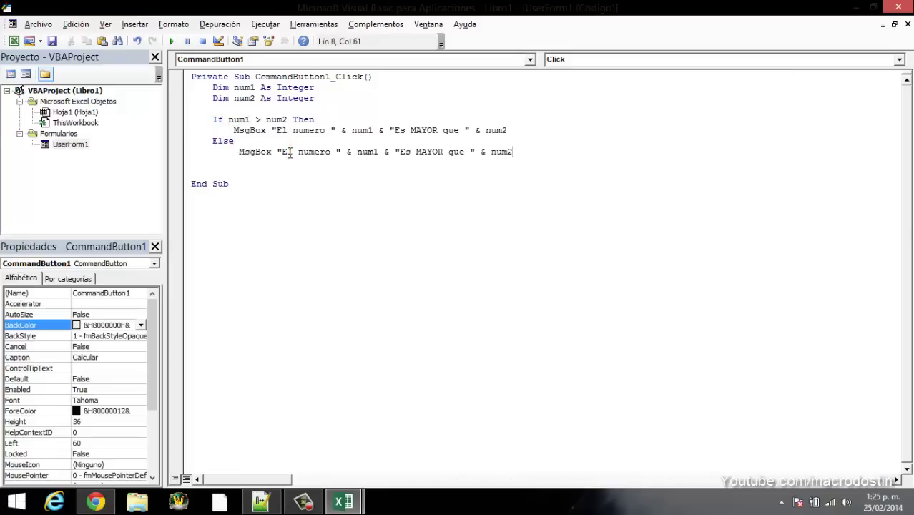
Step: Edit the copied Else message so it reports num2 as MAYOR, replacing num1 with num2
left_click(416, 153)
left_click(444, 152)
double_click(438, 152)
type("MENOR")
mouse_move(337, 125)
left_mouse_down()
mouse_move(445, 127)
mouse_move(419, 157)
left_mouse_up()
type("MAYO")
type("R")
key("BackSpace")
key("BackSpace")
key("BackSpace")
type("YOR")
double_click(368, 152)
type("num2")
key("Right")
key("Right")
key("Right")
Step: Close the comparison block with End If after the Else message
left_click_drag(265, 119, 284, 120)
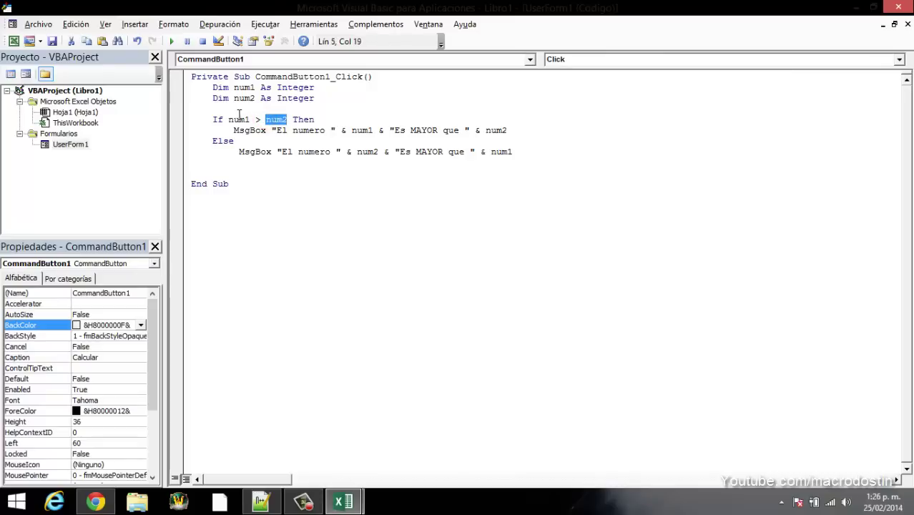
left_click(237, 119)
left_click_drag(207, 141, 237, 141)
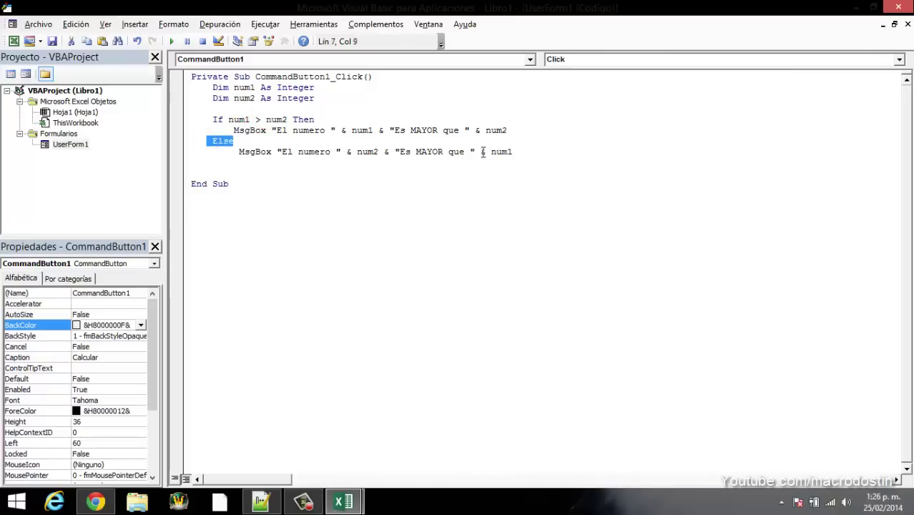
left_click(515, 151)
left_click(241, 163)
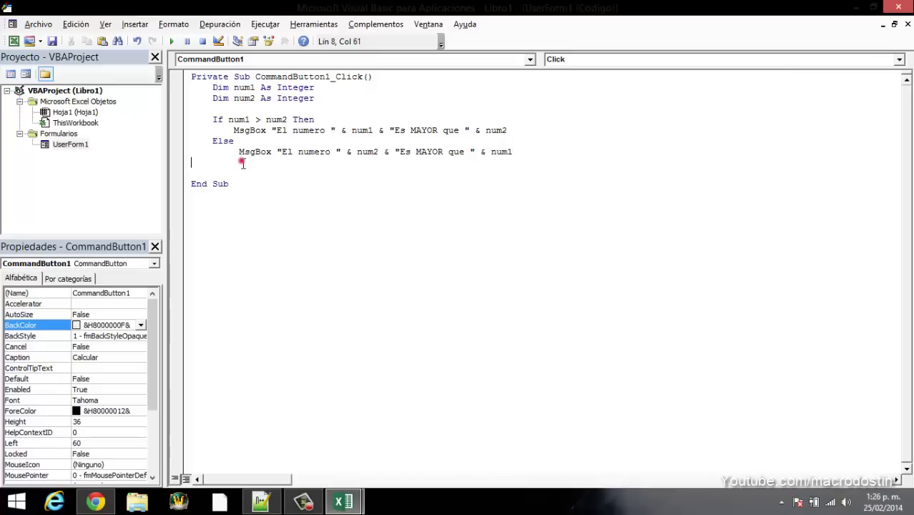
left_click(531, 157)
type("nd if")
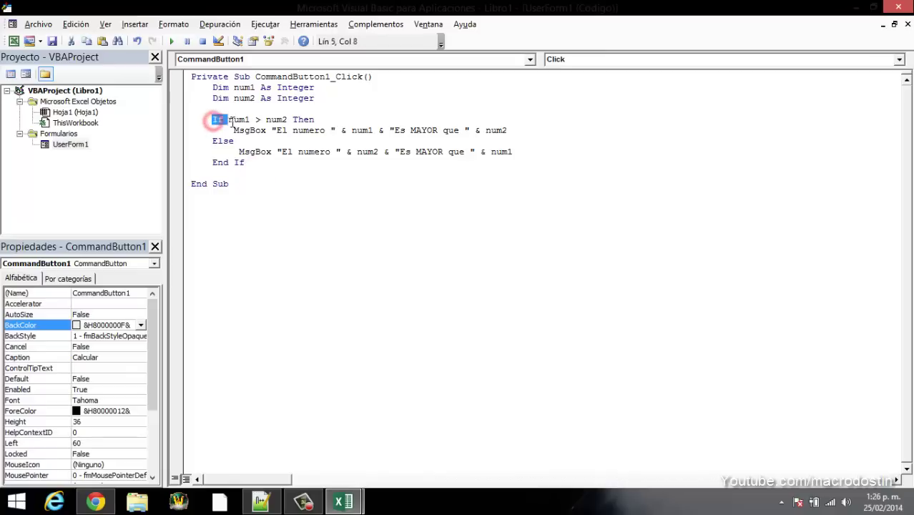
Step: Review the If condition and both message lines, then run the code
left_click(281, 119)
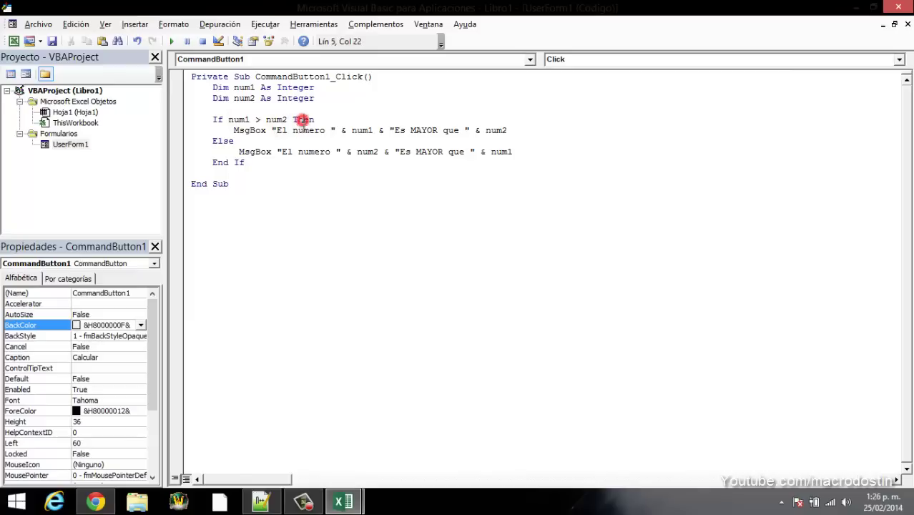
left_click_drag(250, 130, 464, 130)
left_click(223, 140)
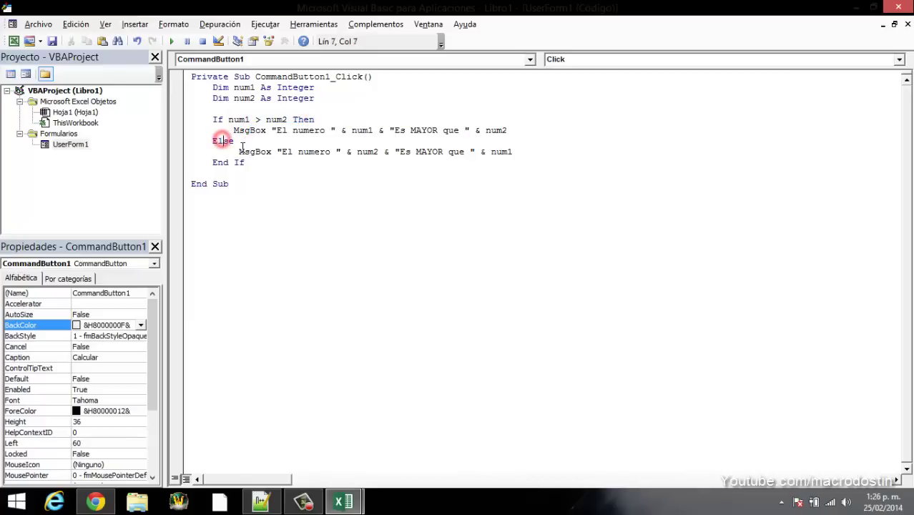
left_click_drag(238, 151, 512, 152)
left_click(489, 170)
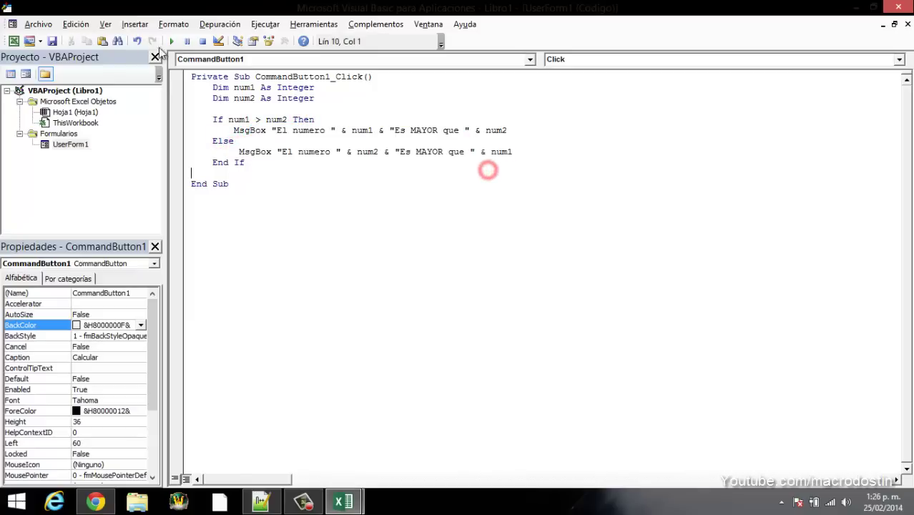
Step: Run UserForm1, press Calcular to get 'El numero 0Es MAYOR que 0', dismiss it, and close the form
left_click(169, 41)
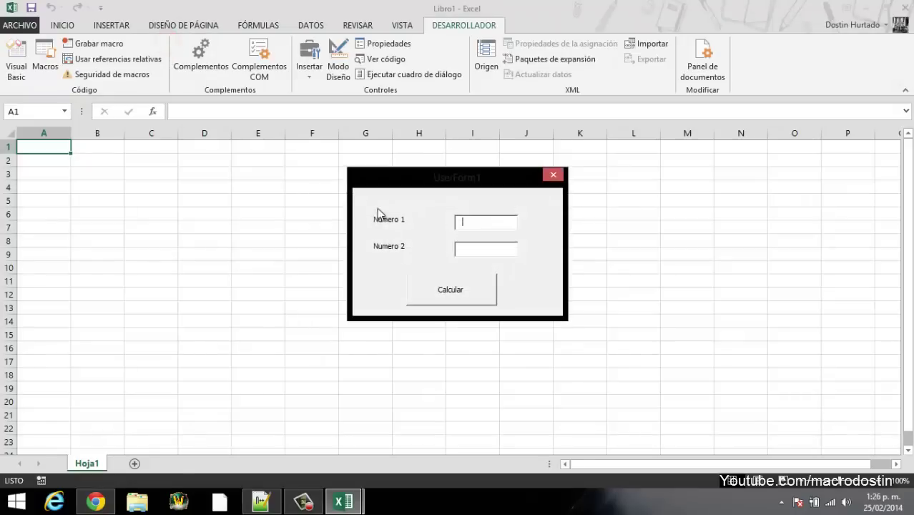
left_click(464, 223)
left_click(482, 290)
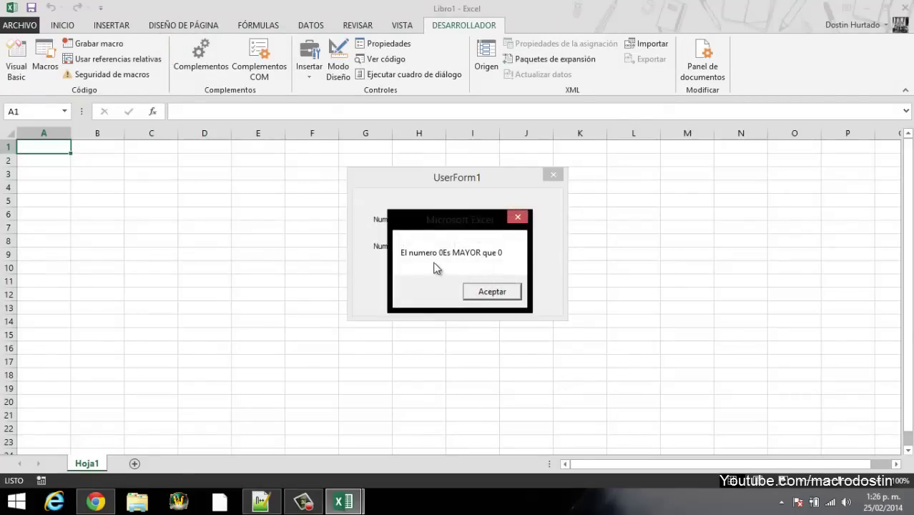
left_click(495, 288)
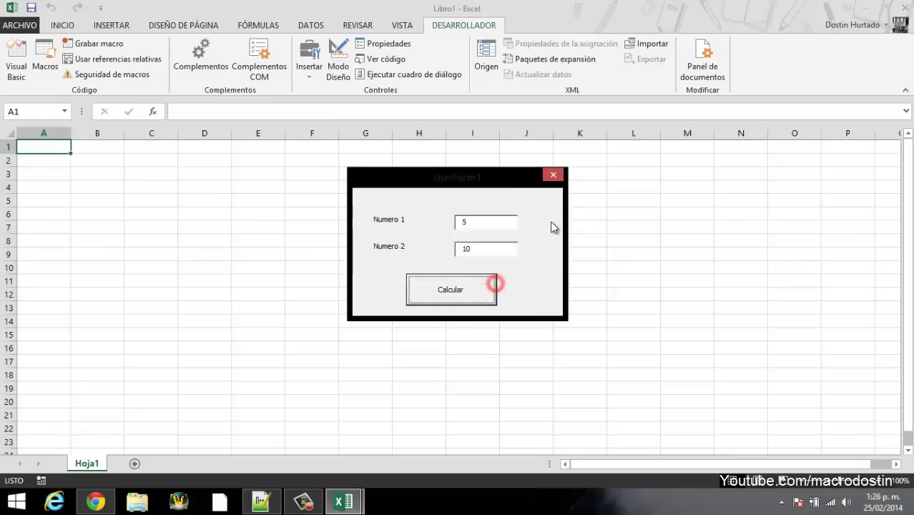
left_click(553, 174)
Step: Open the Calcular button's click code and review the Dim num1 and num2 declarations
left_click(293, 167)
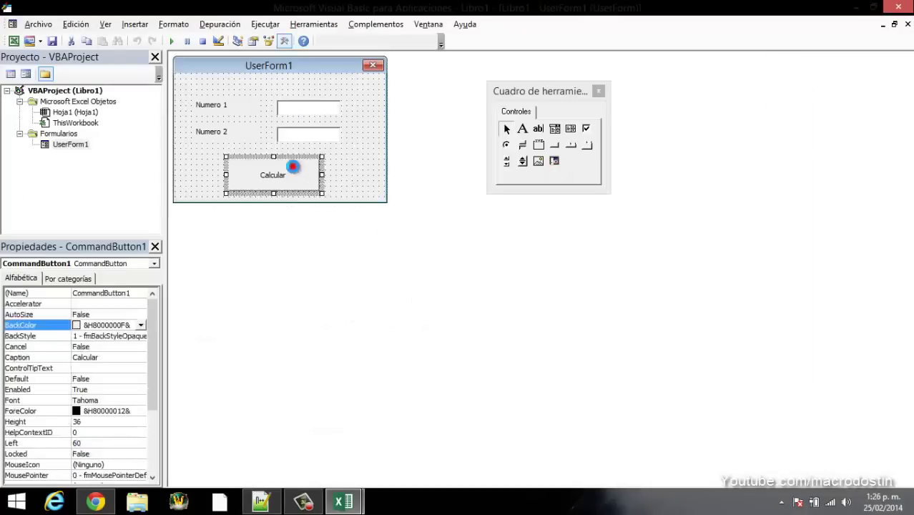
double_click(293, 166)
left_click_drag(213, 87, 317, 98)
left_click(319, 98)
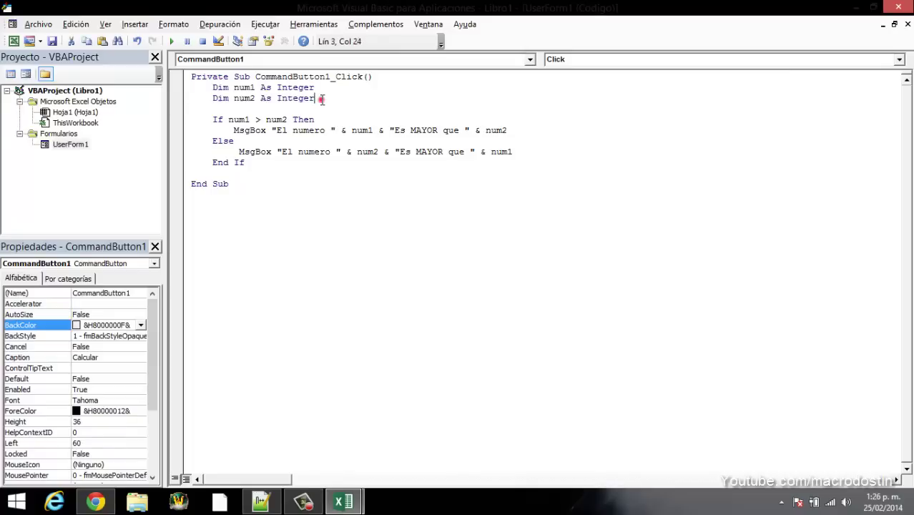
mouse_move(255, 87)
left_mouse_down()
mouse_move(233, 89)
mouse_move(233, 99)
left_mouse_up()
left_click(232, 107)
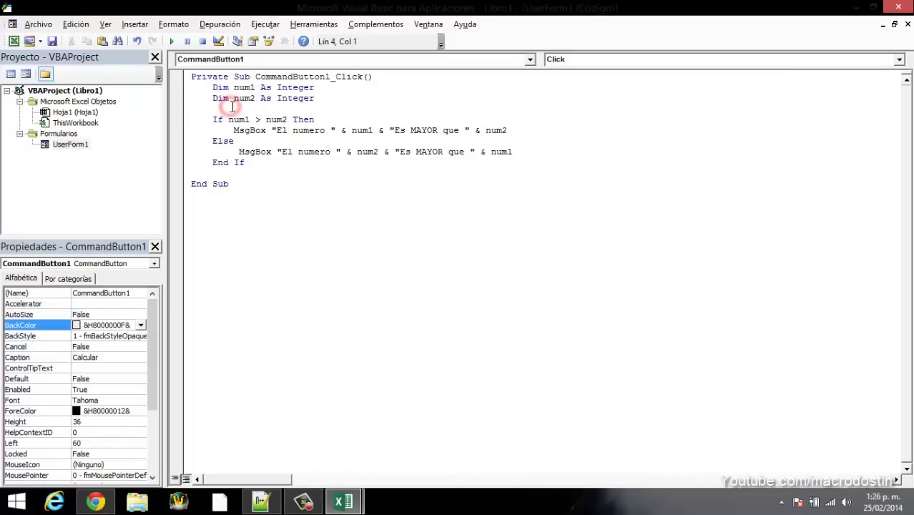
Step: Add num1 = Val(TextBox1) and num2 = Val(TextBox2) below the declarations
key("Return")
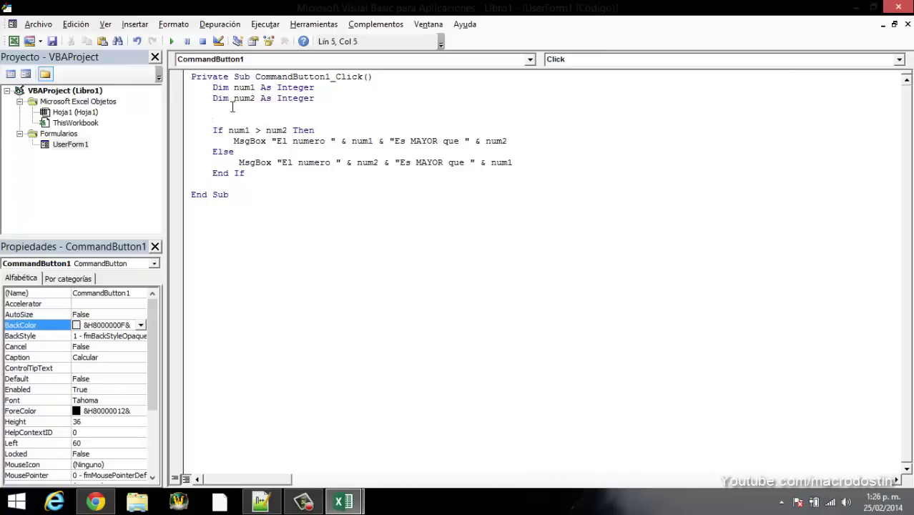
type("num1=")
type("val(tex")
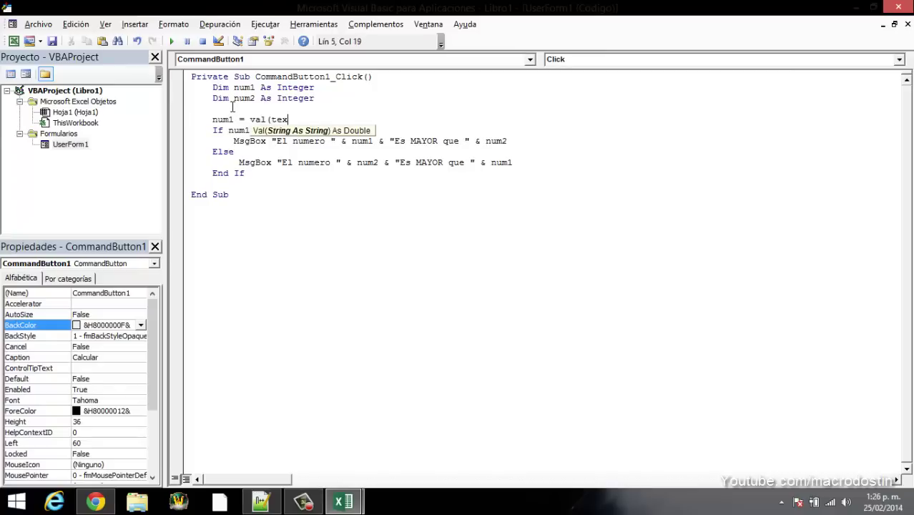
type("tbox1")
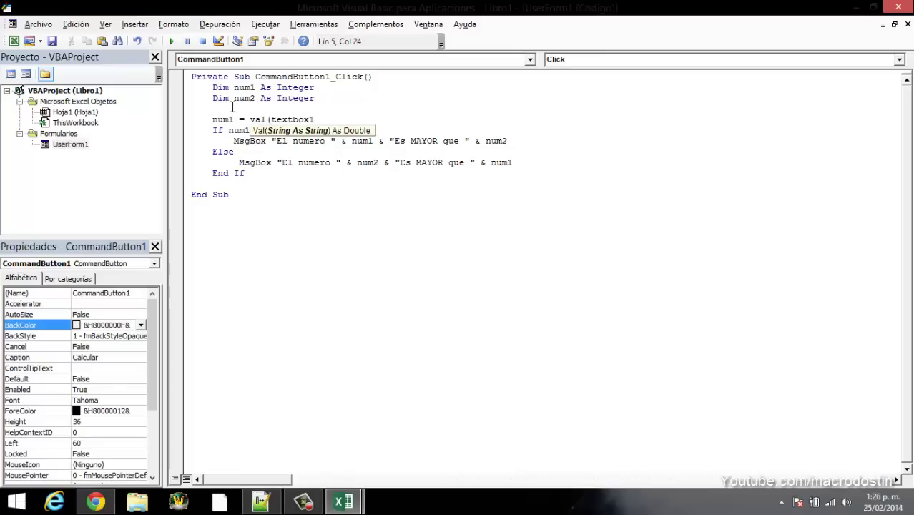
type(")")
key("Return")
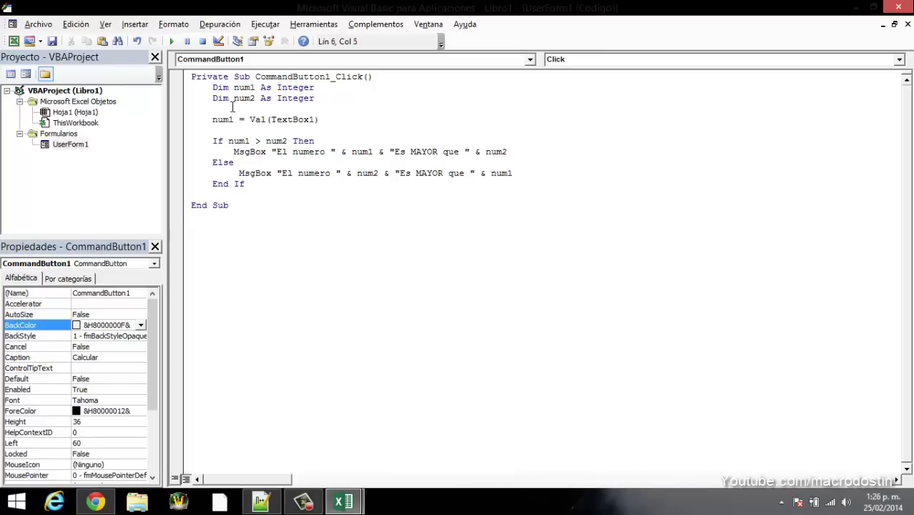
type("num2 = val")
type("(tex")
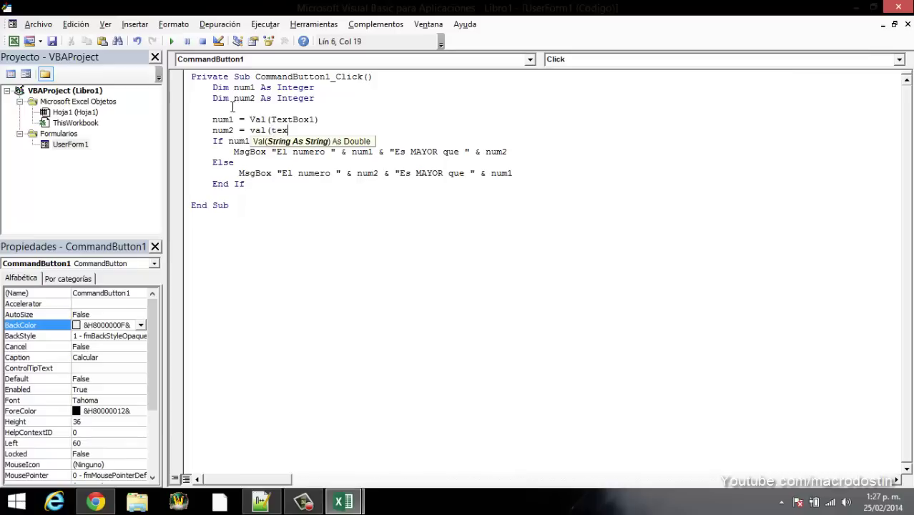
type("box")
type(")")
key("Return")
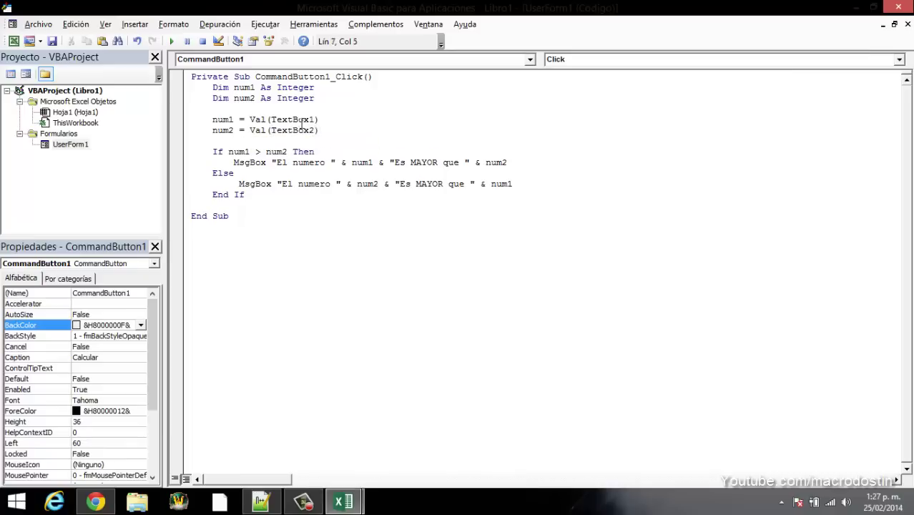
left_click(322, 130)
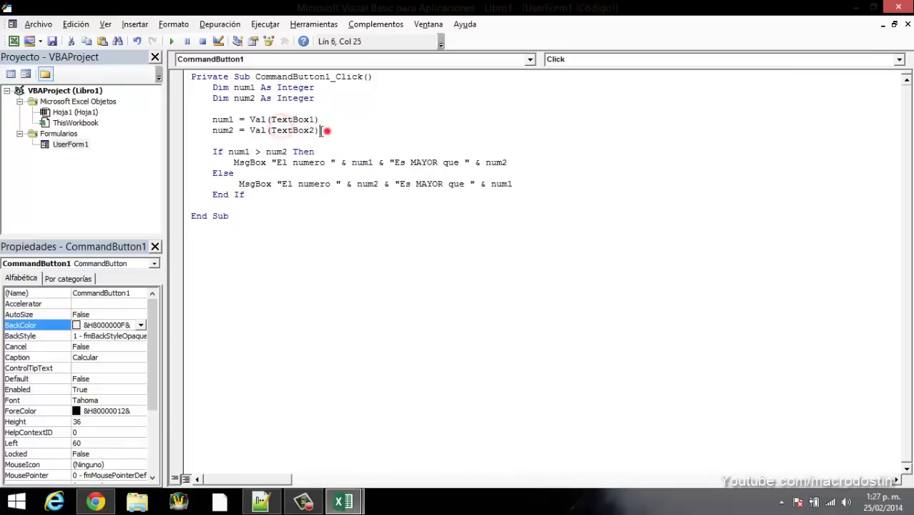
double_click(71, 145)
left_click(295, 106)
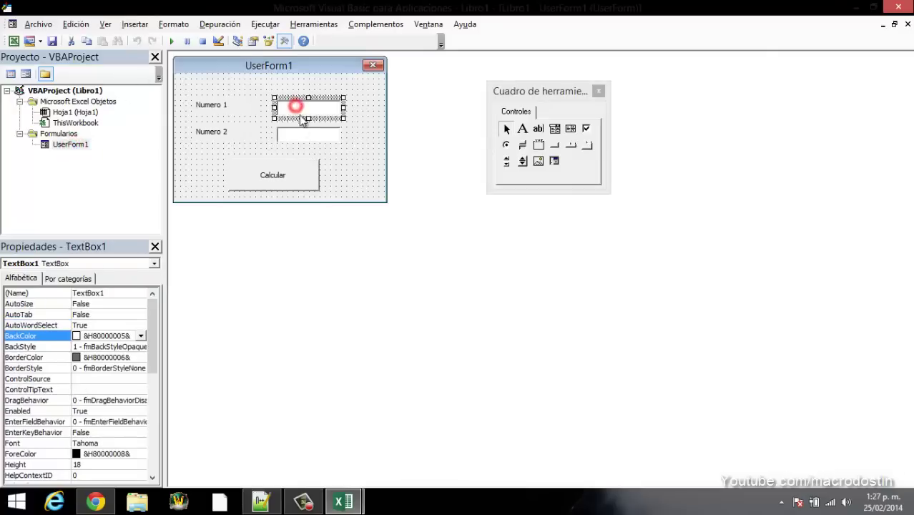
left_click(300, 130)
left_click(296, 105)
left_click(302, 134)
left_click(306, 106)
left_click(118, 292)
left_click(330, 138)
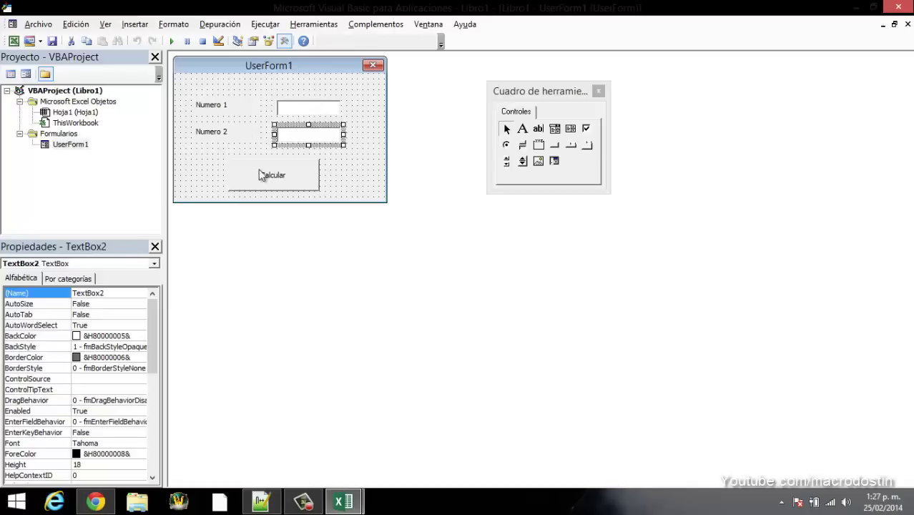
left_click(296, 120)
left_click(303, 111)
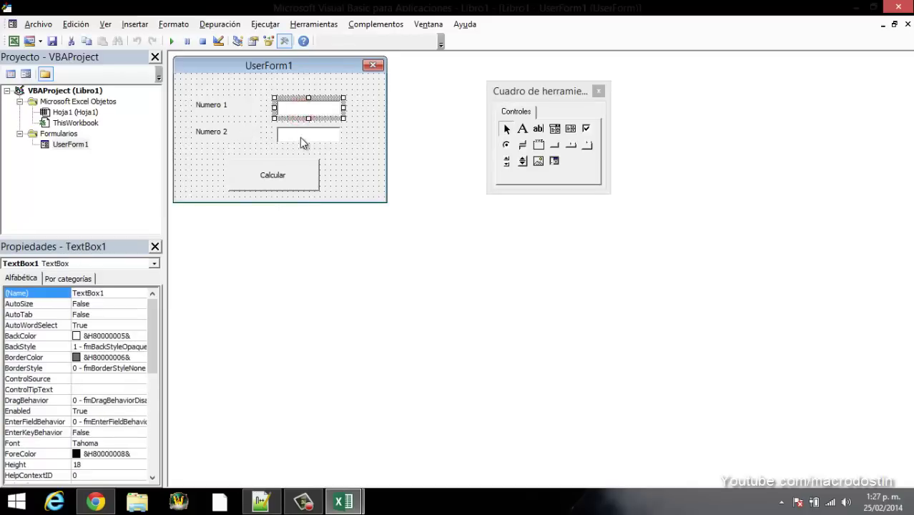
left_click(306, 136)
double_click(274, 191)
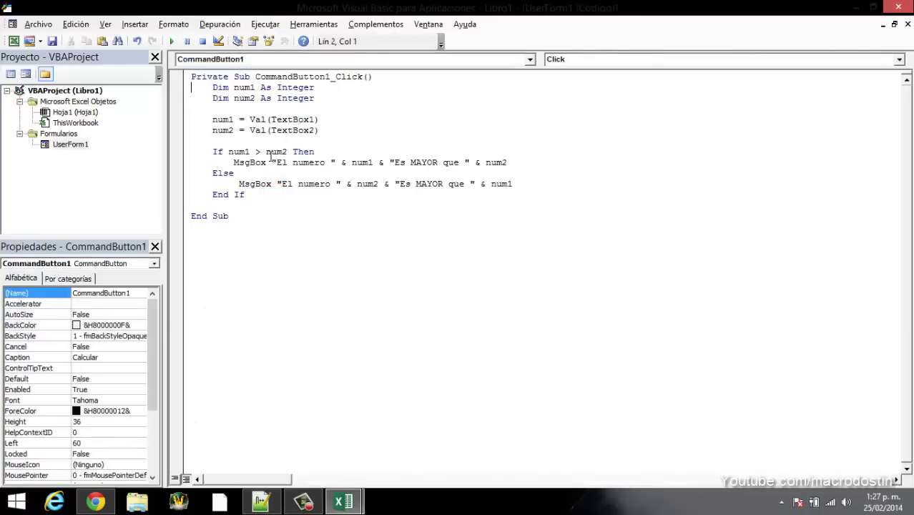
Step: Run the form with 5 and 10, see 'El numero 10Es MAYOR que 5', then close it
left_click(171, 40)
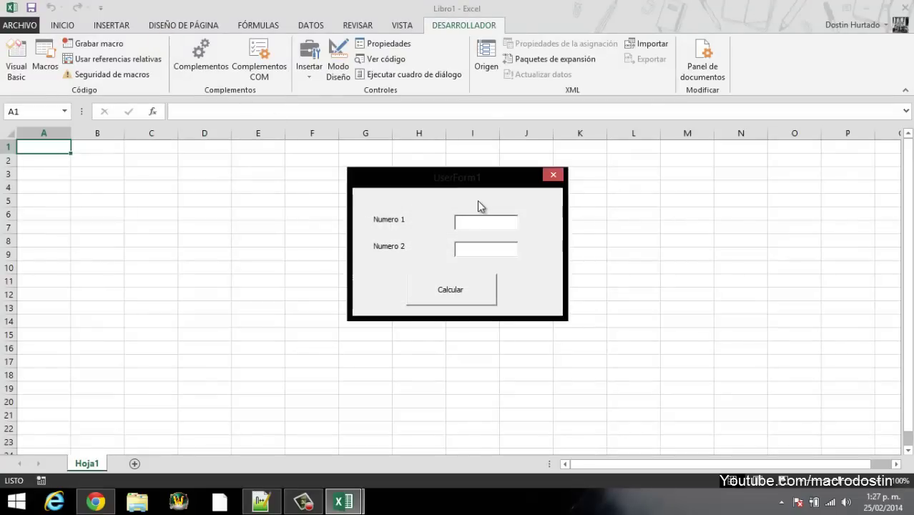
type("5")
key("Tab")
type("10")
key("Tab")
key("Return")
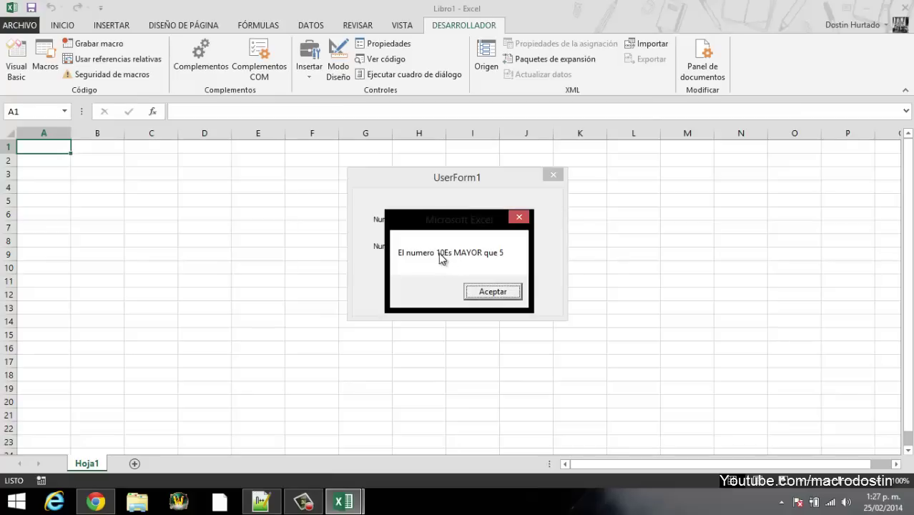
left_click(493, 289)
left_click(553, 174)
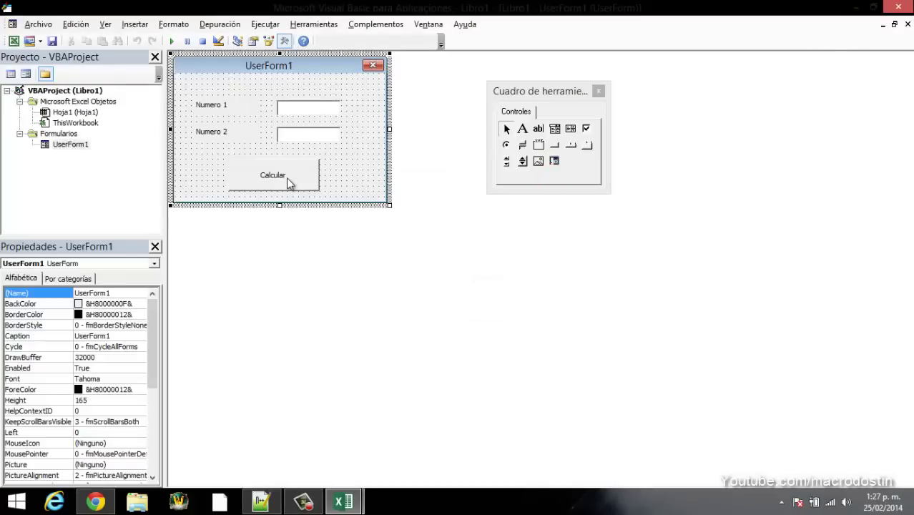
Step: Insert a space before 'Es' in both MsgBox strings of the Calcular code
double_click(290, 179)
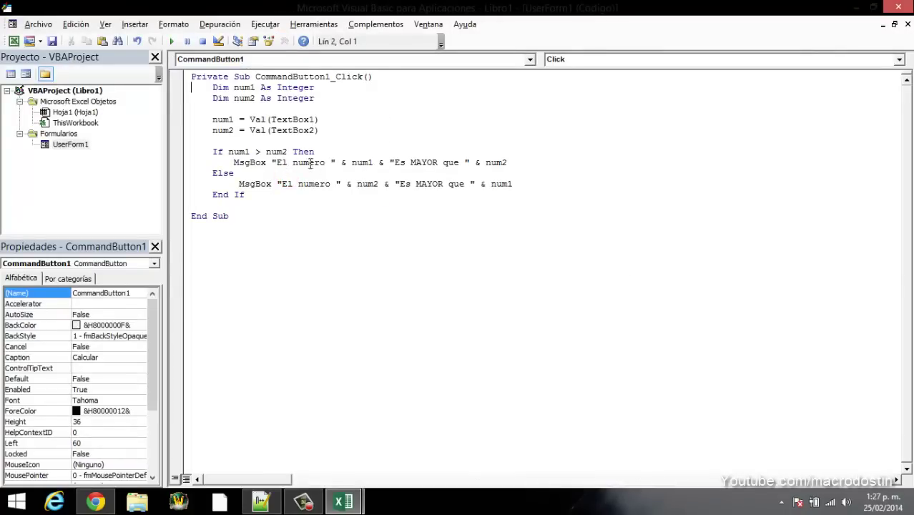
left_click(396, 162)
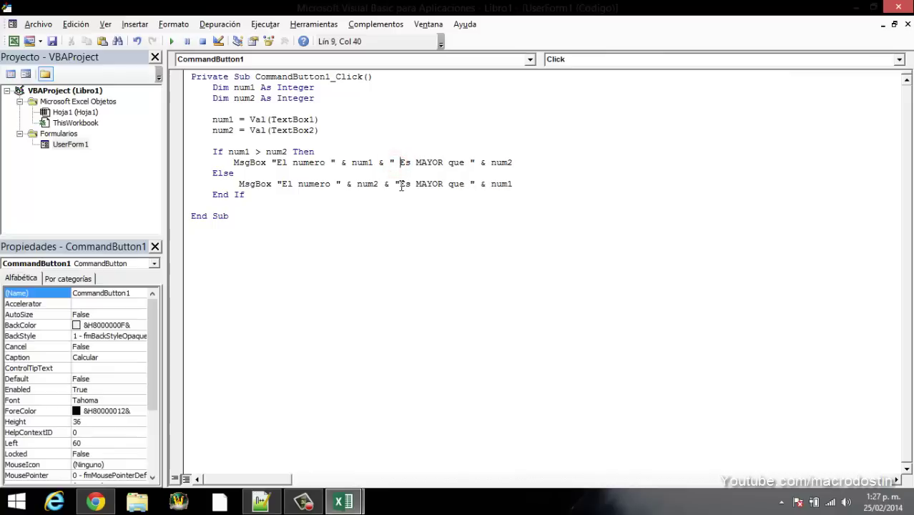
left_click(401, 184)
left_click(329, 162)
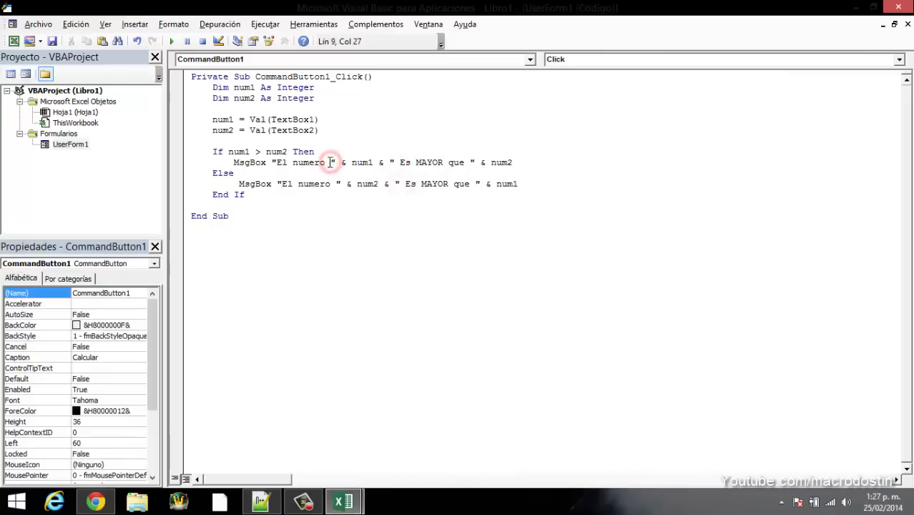
key("shift+Left")
left_click(331, 184)
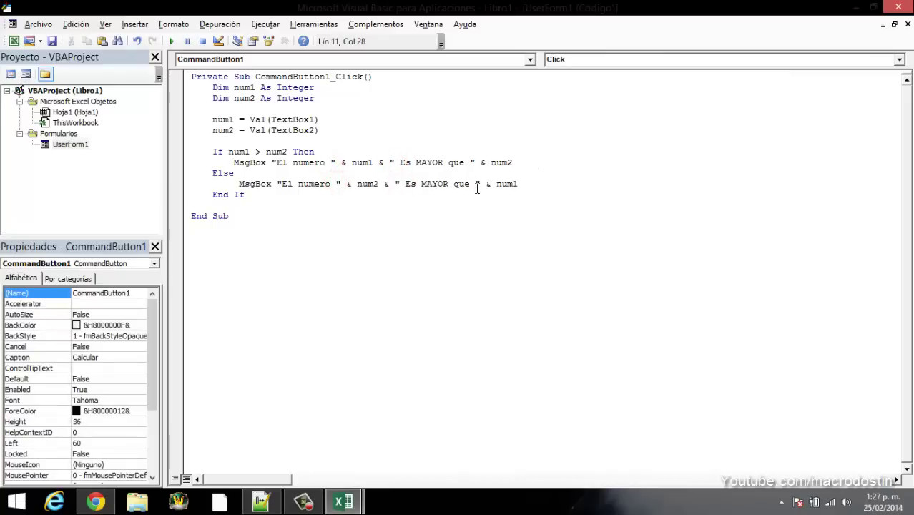
left_click(475, 185)
Step: Rerun the form with 10 and 5 to confirm 'El numero 10 Es MAYOR que 5'
left_click(172, 41)
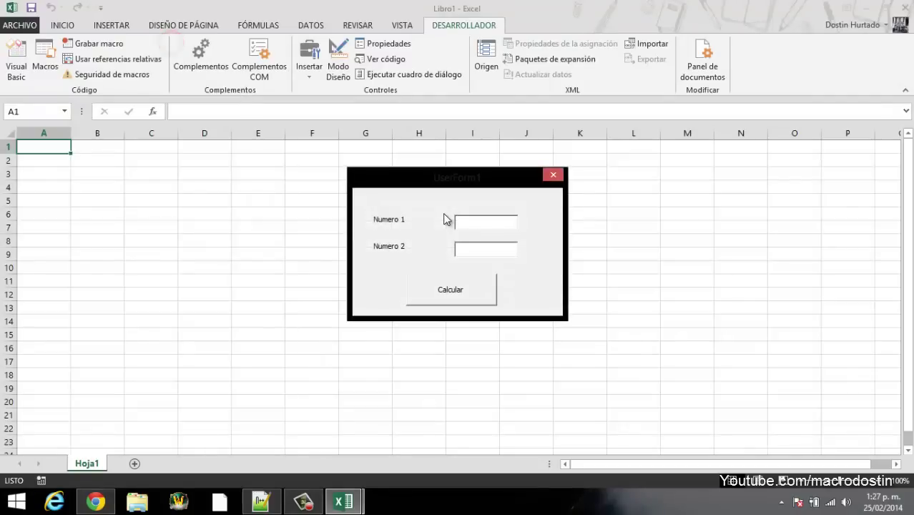
type("510")
key("Tab")
key("Return")
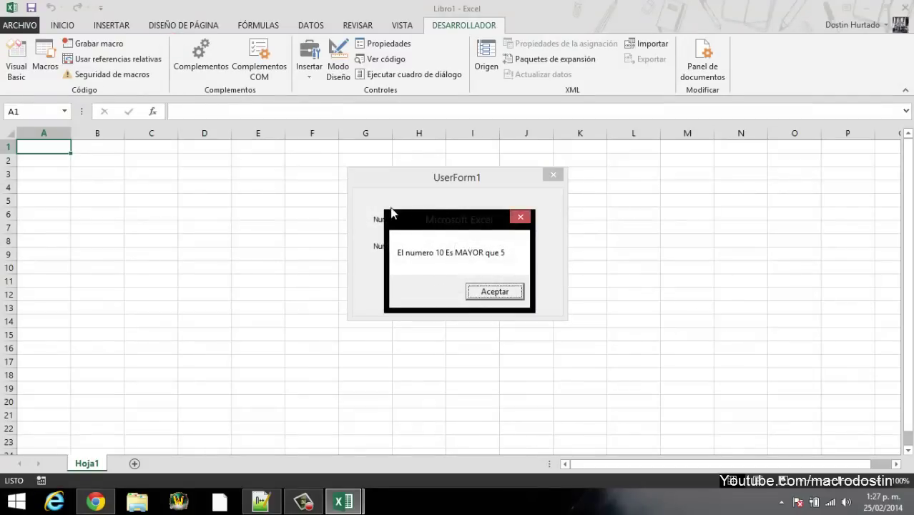
left_click(493, 291)
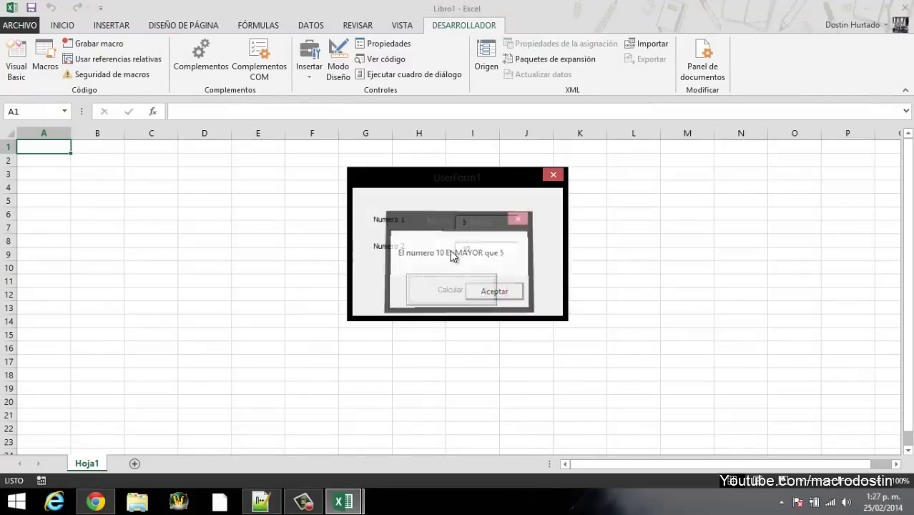
double_click(475, 224)
type("10")
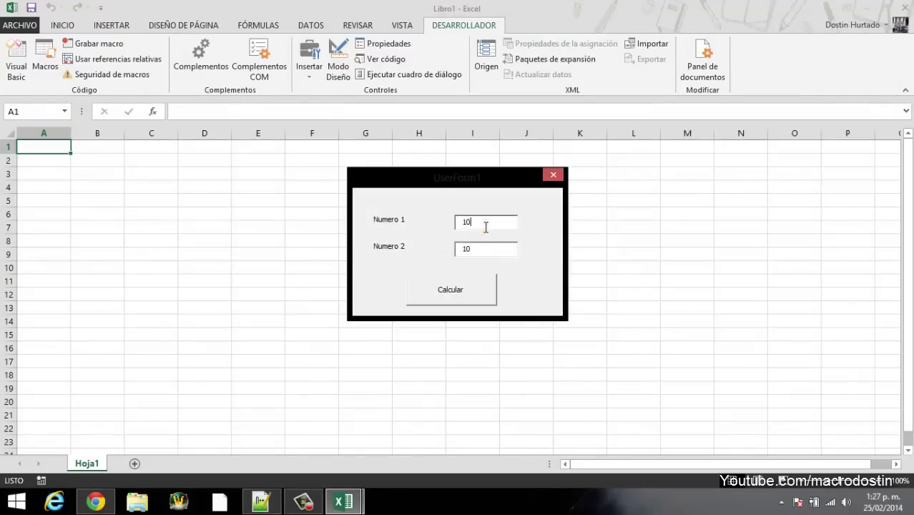
key("Tab")
type("5")
key("Tab")
key("Return")
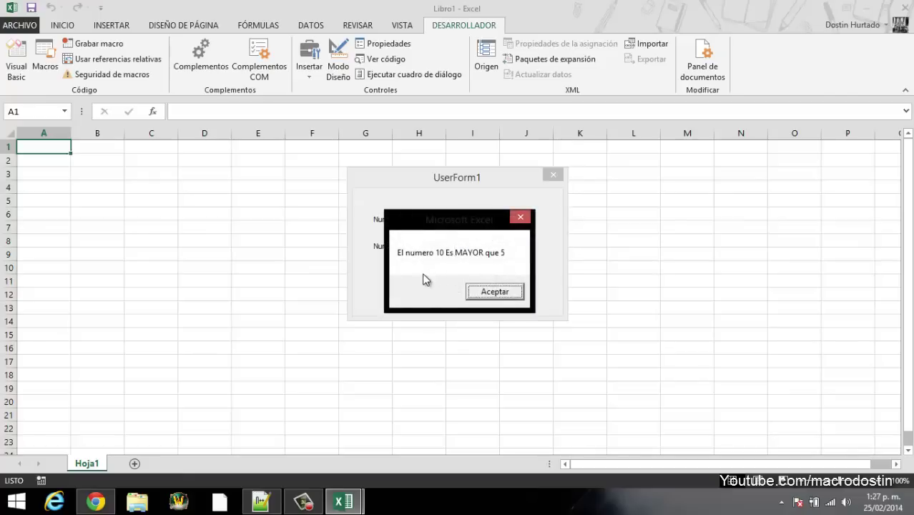
left_click(520, 216)
Step: Add TextBox1 = Empty and TextBox2 = Empty lines before End Sub in the Calcular code
left_click(553, 175)
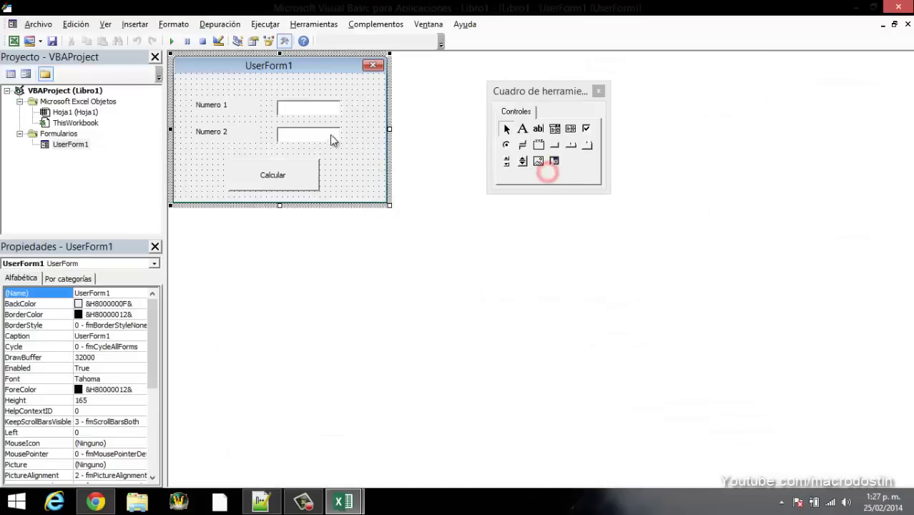
double_click(305, 174)
left_click(230, 210)
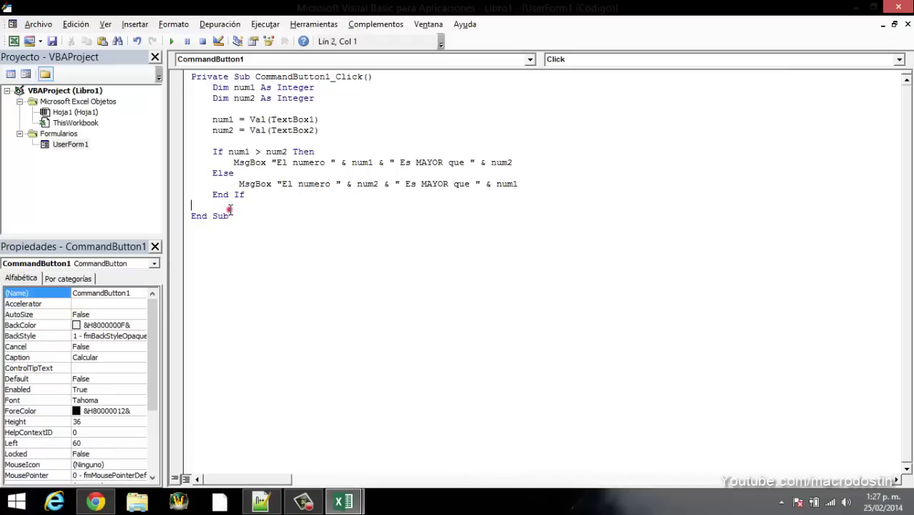
key("Return")
type("text")
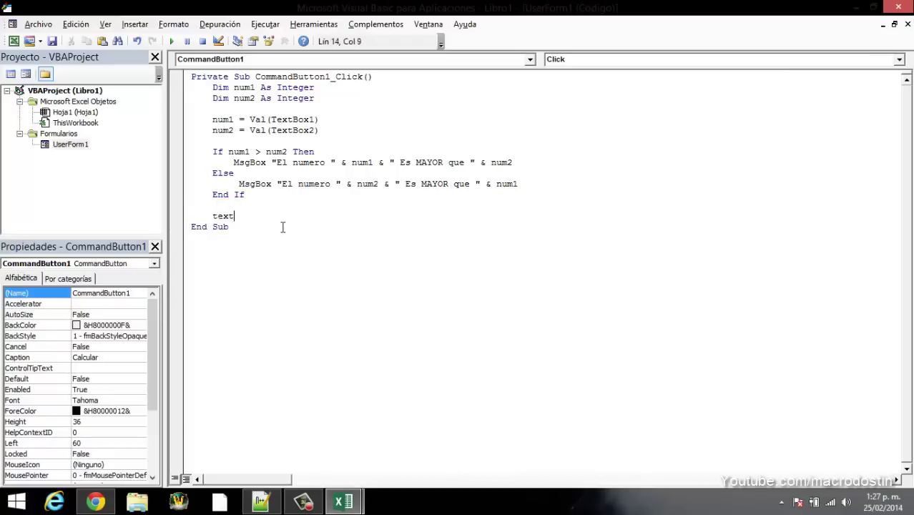
type("box1 ")
type("= empty")
key("shift+Home")
key("ctrl+c")
key("End")
key("Return")
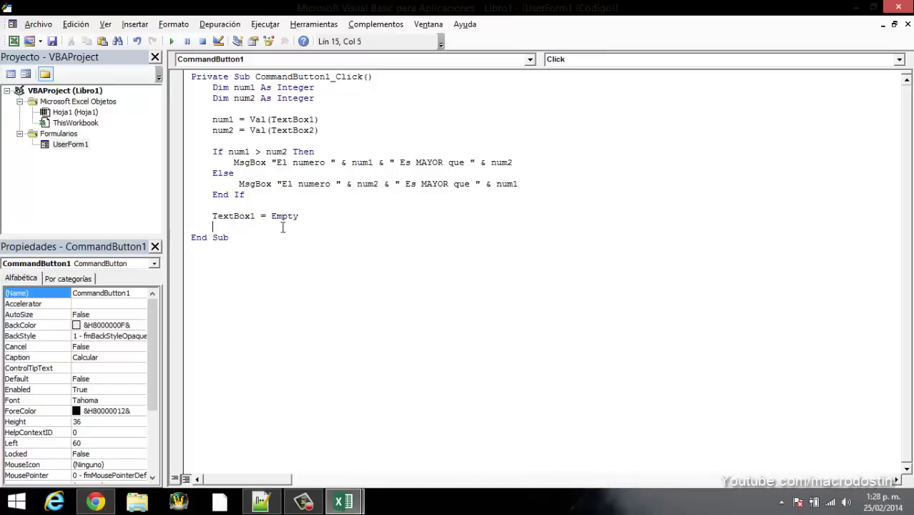
key("ctrl+v")
key("Left")
key("Left")
key("BackSpace")
type("2")
key("Up")
key("Up")
Step: Run the form with 1 and 2, check both boxes clear after the result, and close it
left_click(172, 41)
type("1")
key("Tab")
type("2")
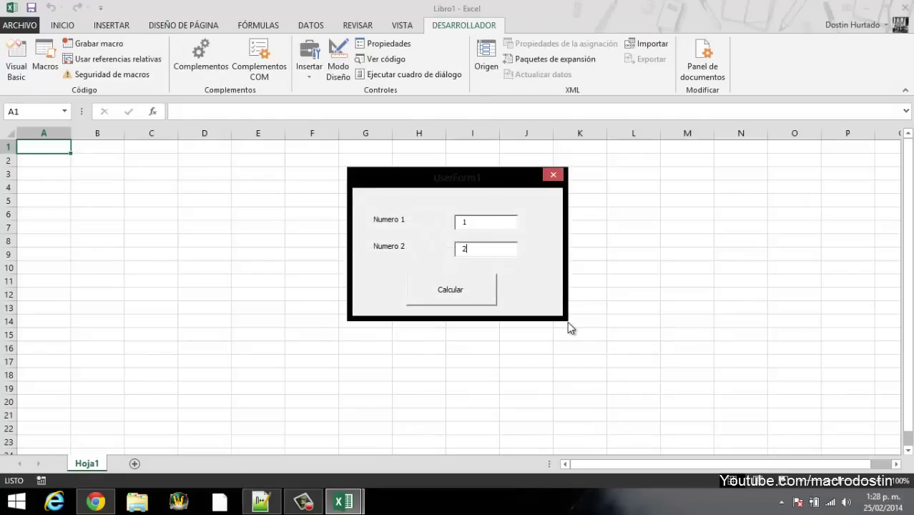
left_click(454, 299)
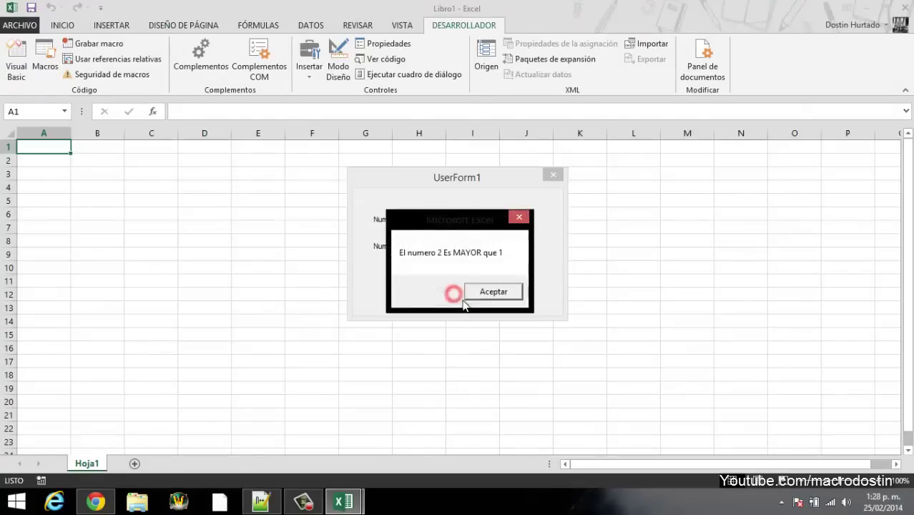
left_click_drag(453, 215, 606, 176)
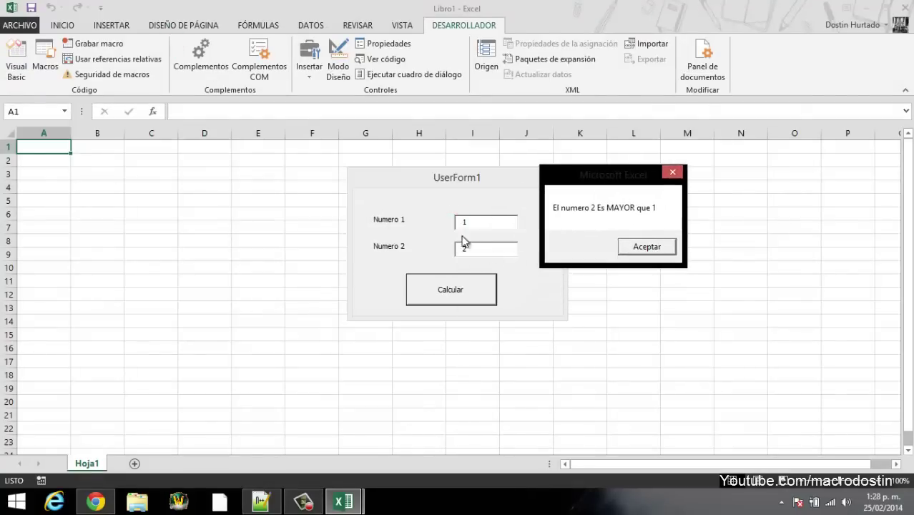
left_click(648, 246)
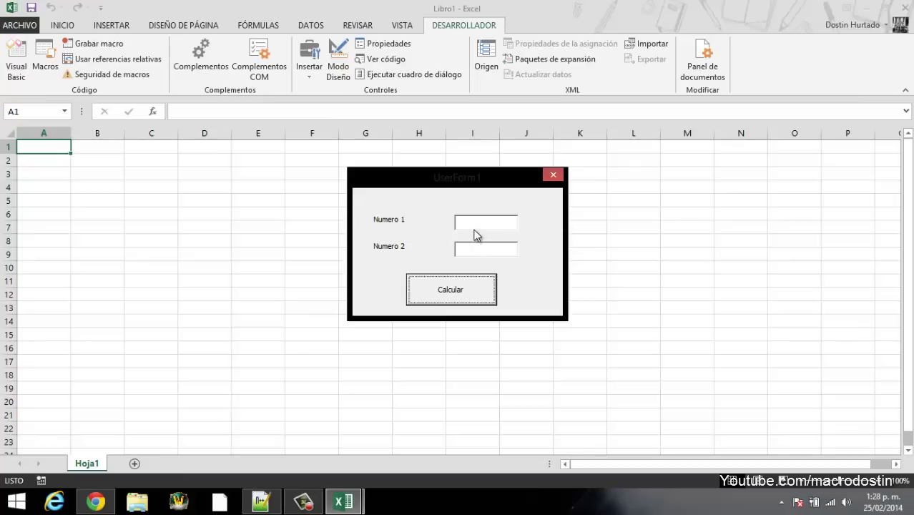
left_click(552, 175)
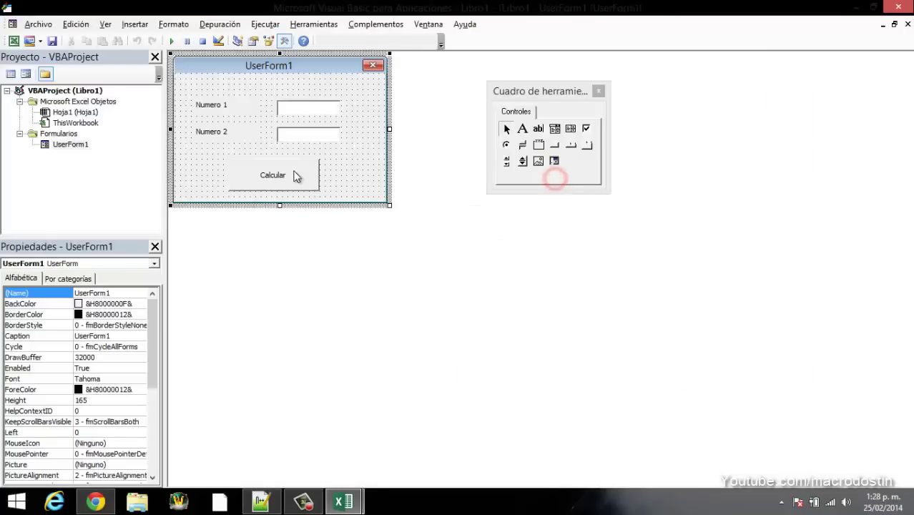
Step: Highlight the declarations, the If…End If comparison and the box-clearing lines in the Calcular code
double_click(294, 169)
left_click_drag(207, 151, 276, 193)
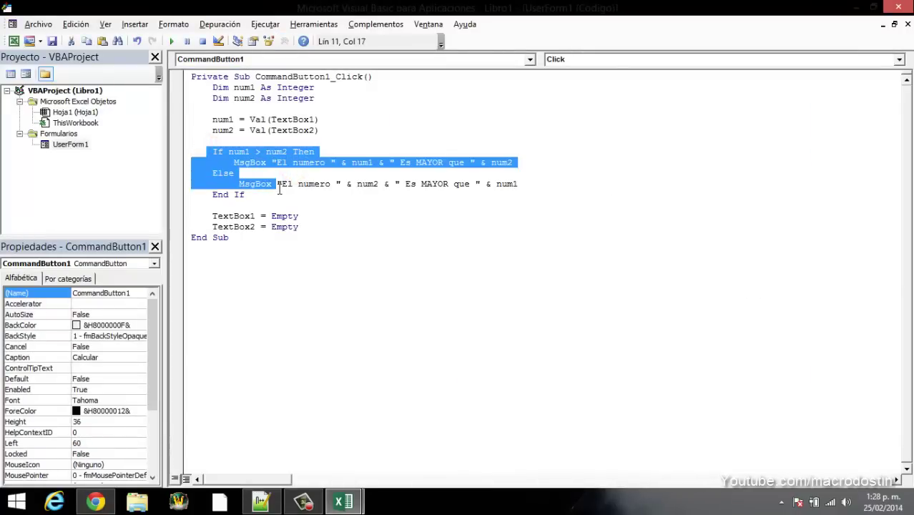
left_click_drag(318, 131, 200, 87)
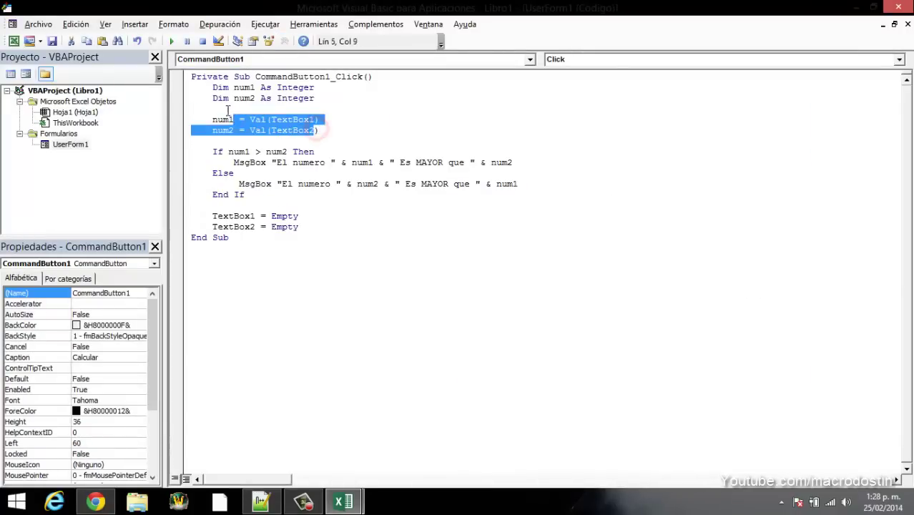
left_click(315, 108)
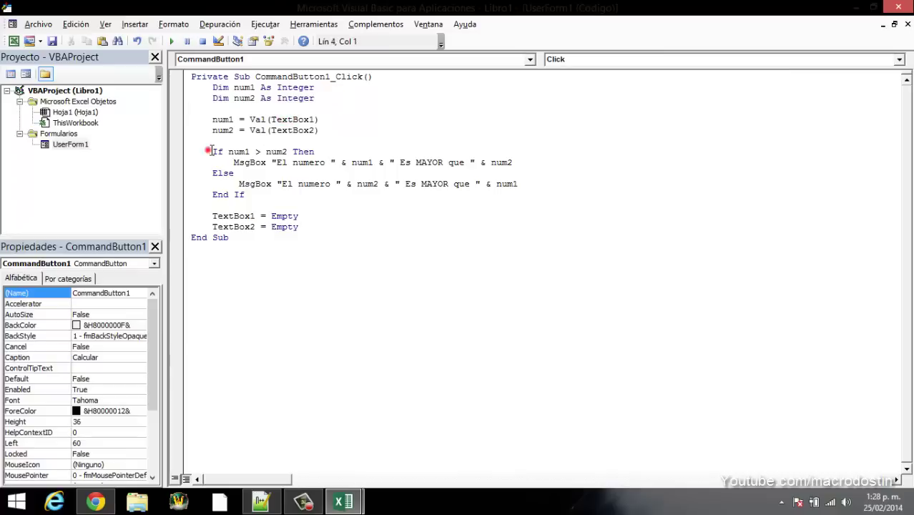
mouse_move(212, 152)
left_mouse_down()
mouse_move(245, 195)
mouse_move(305, 227)
left_mouse_up()
left_click(208, 209)
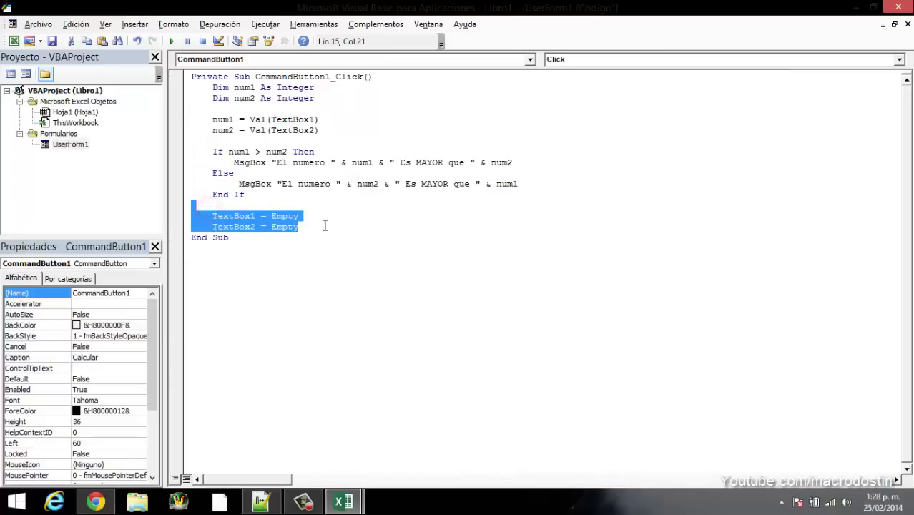
left_click(324, 225)
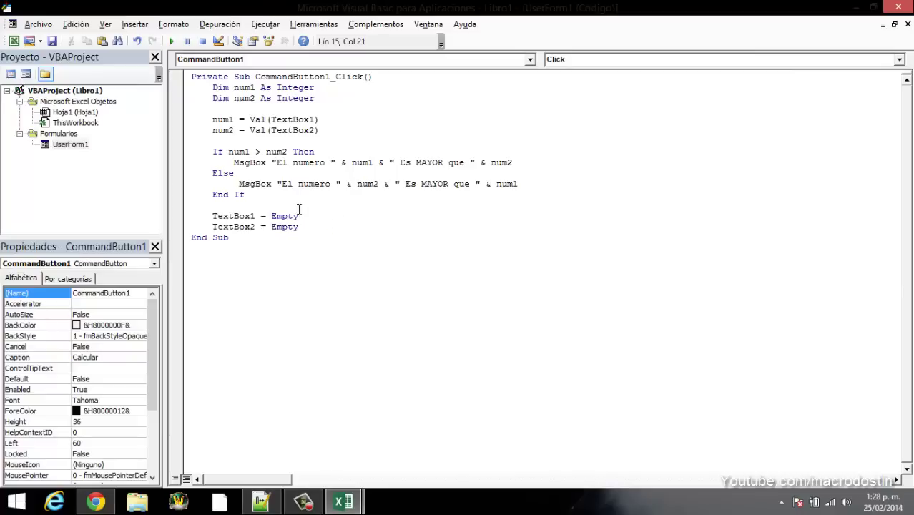
left_click_drag(256, 196, 212, 153)
left_click(248, 164)
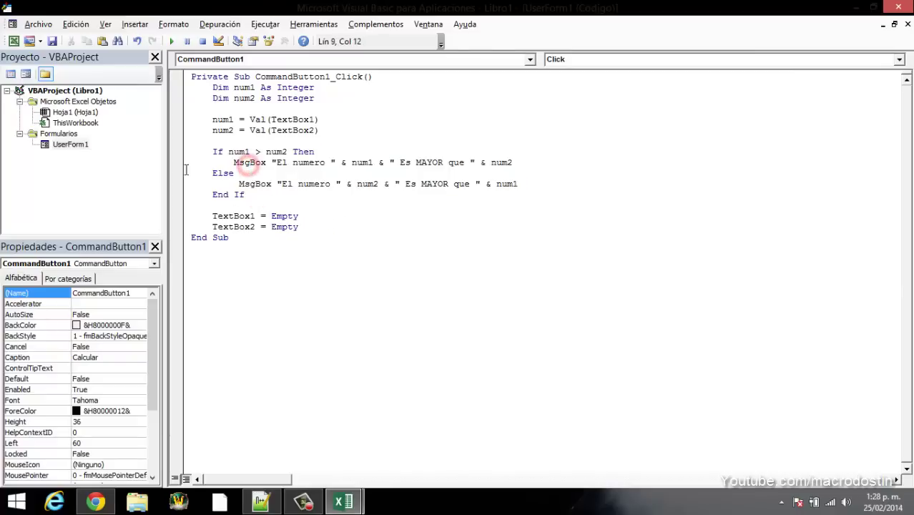
Step: Return to the UserForm1 design, maximize the editor window and close the Toolbox
double_click(72, 145)
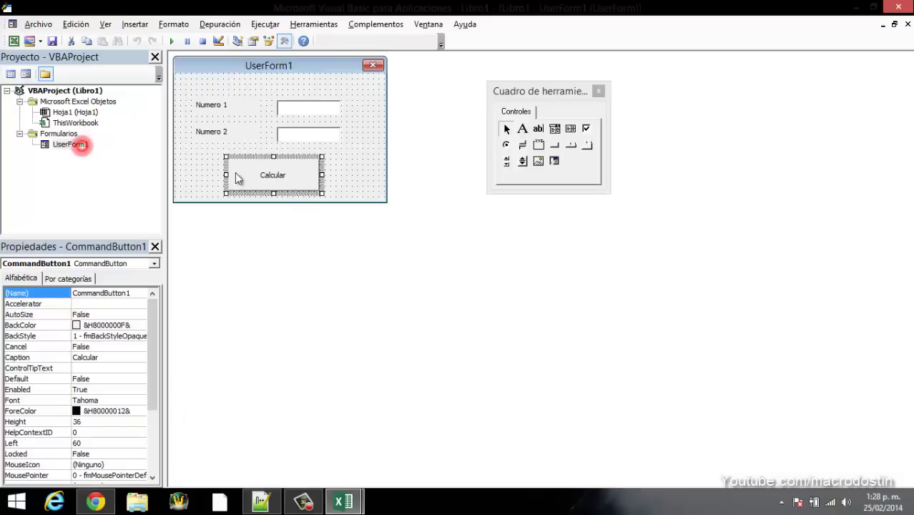
left_click(325, 175)
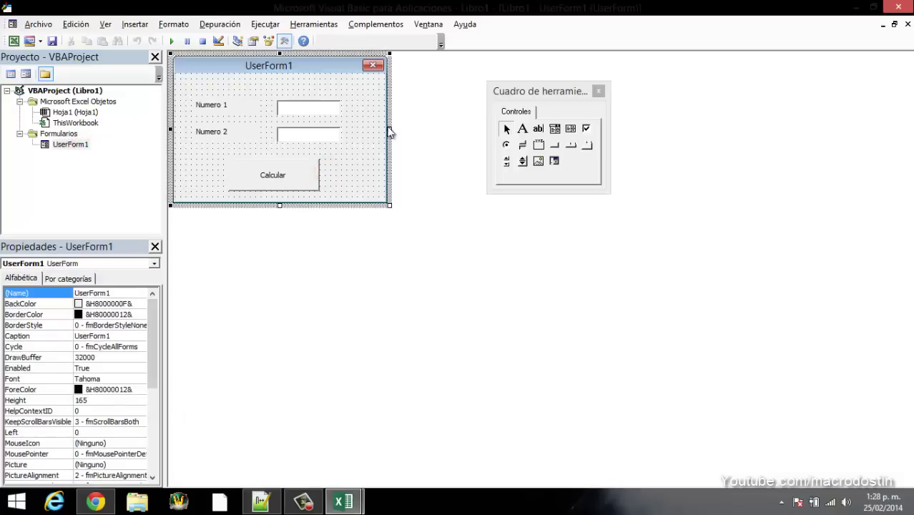
double_click(347, 9)
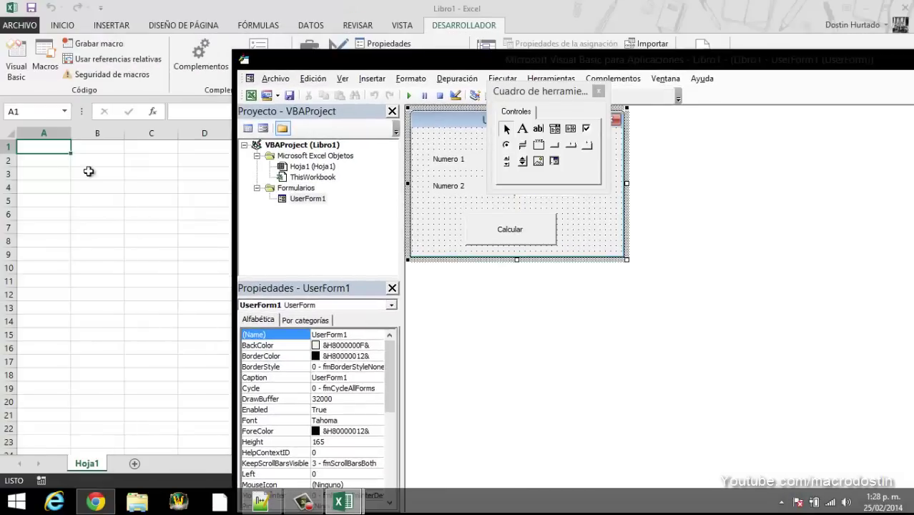
double_click(429, 64)
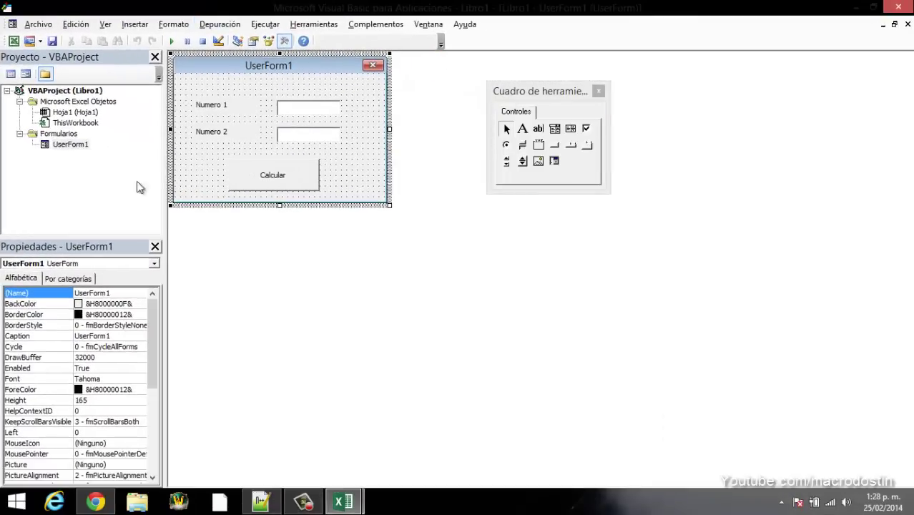
left_click(110, 201)
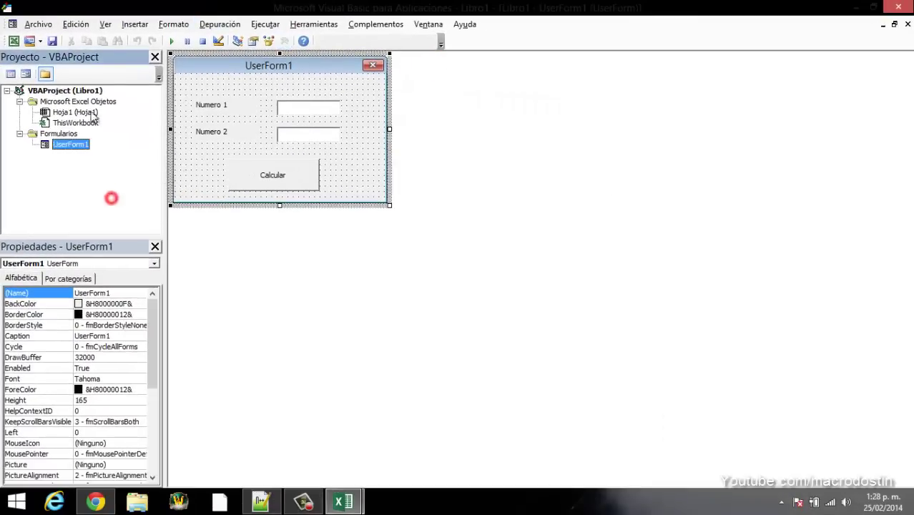
Step: Back on Hoja1 of Libro1, enter 6 in cell A1 and reselect A1
left_click(846, 8)
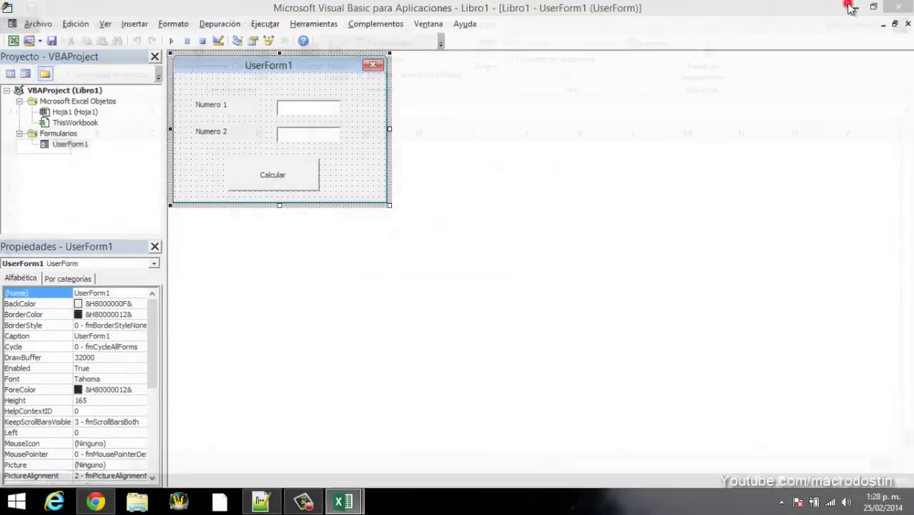
left_click(41, 145)
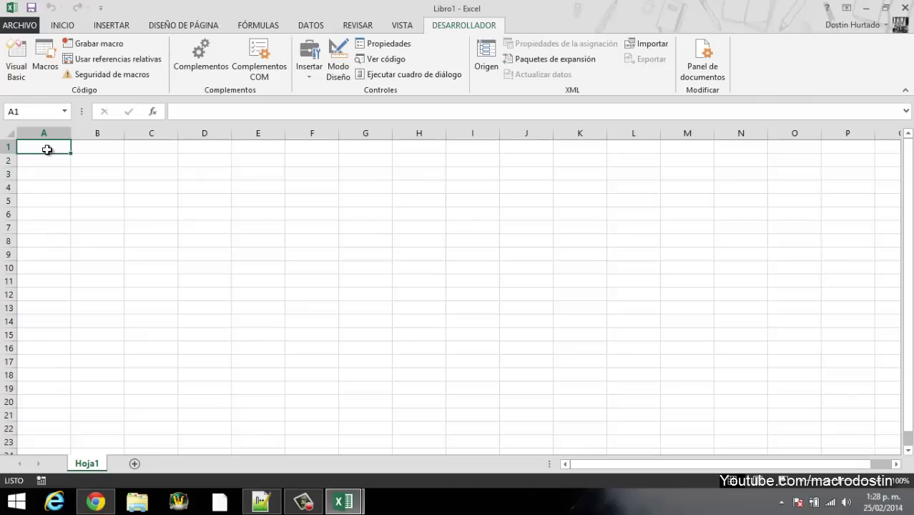
type("6")
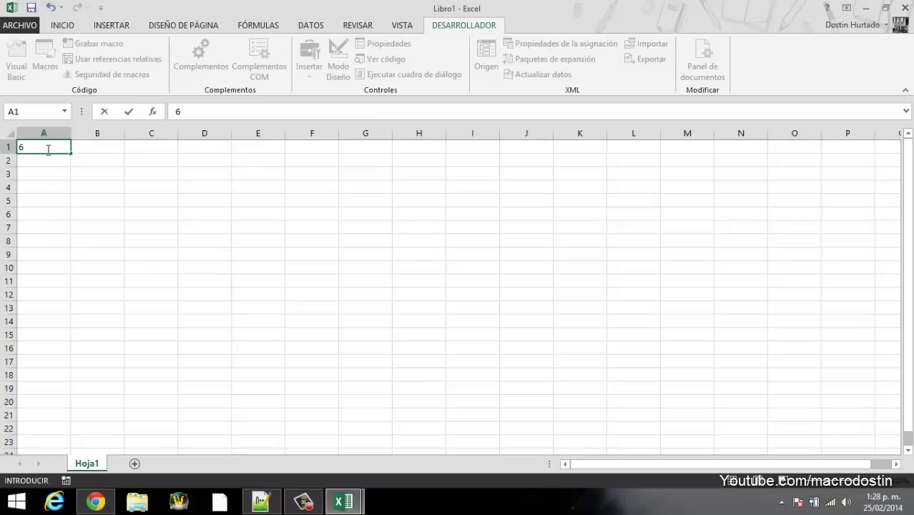
key("ctrl+Return")
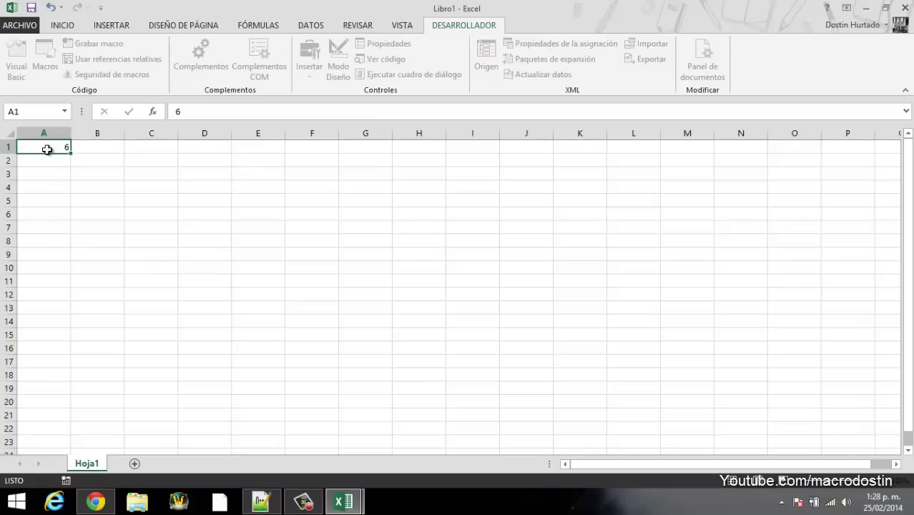
key("Down")
key("Up")
key("Right")
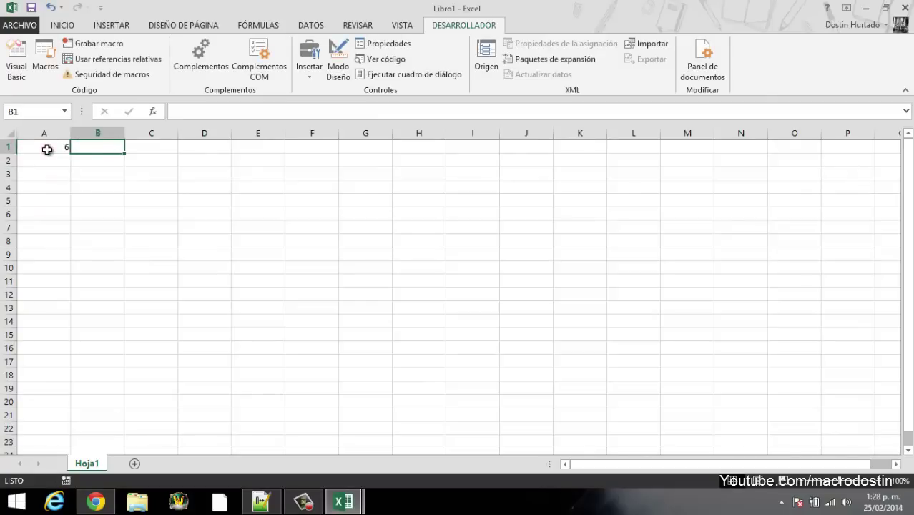
left_click(47, 149)
left_click(99, 157)
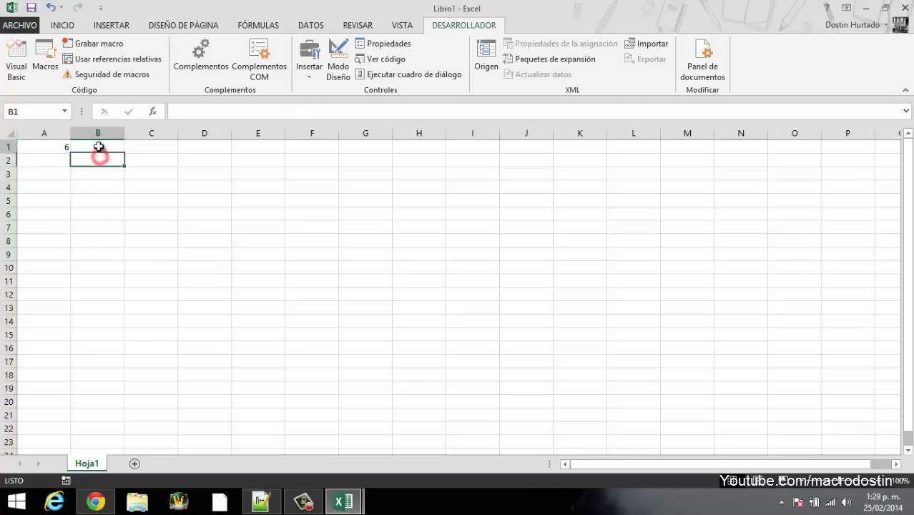
left_click(99, 146)
left_click(50, 147)
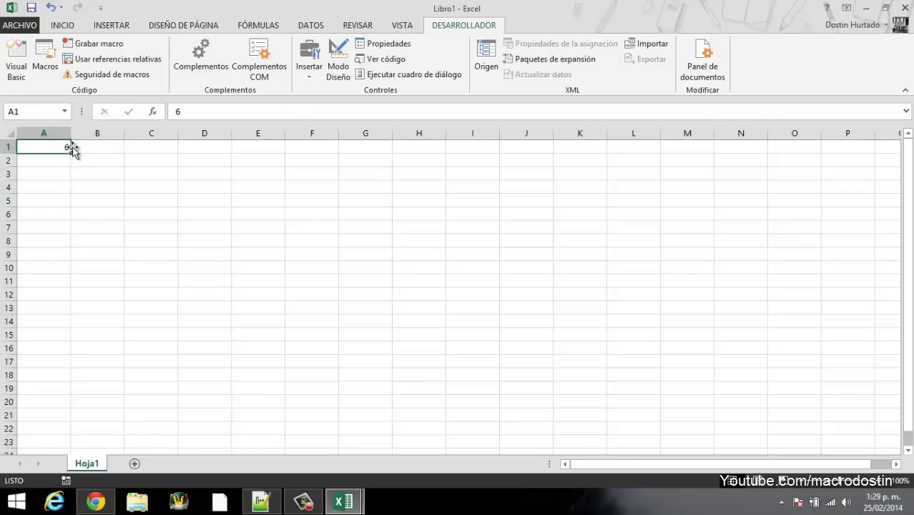
Step: In the VBA editor, insert Módulo1 and start an empty Sub calcular() procedure
left_click(344, 501)
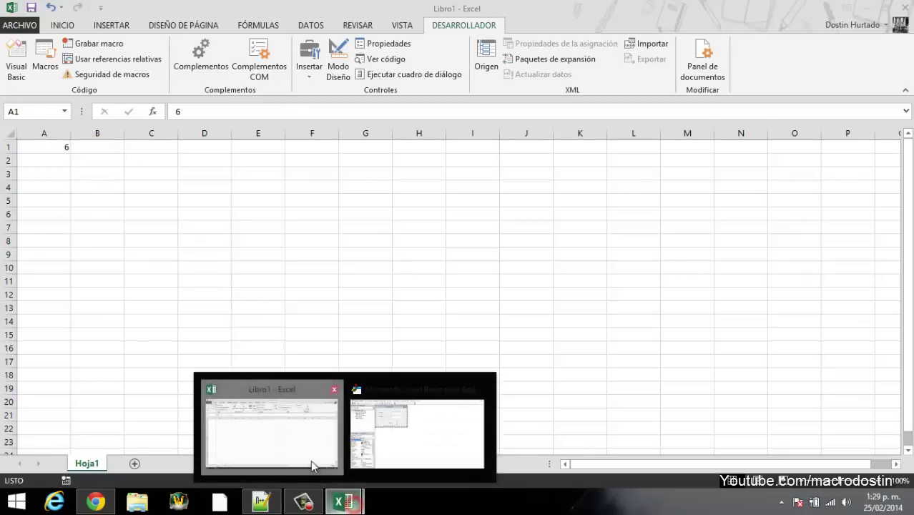
left_click(388, 434)
left_click(135, 24)
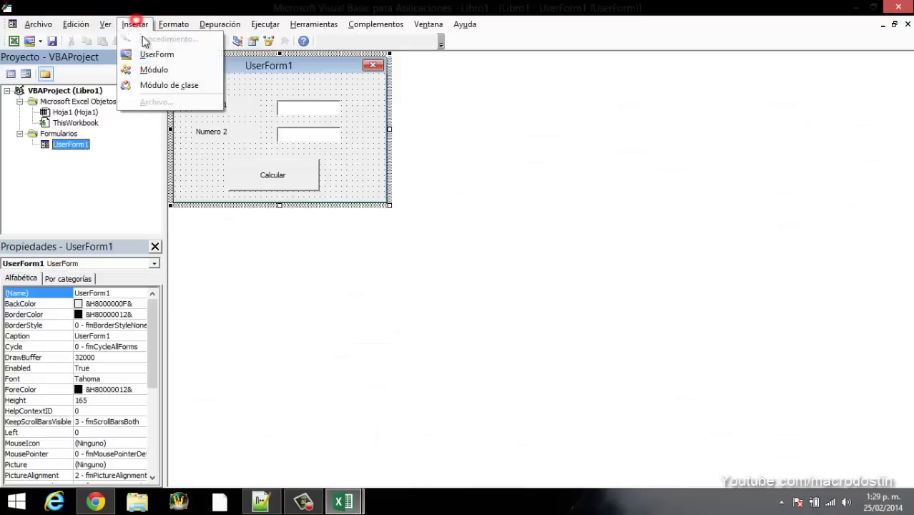
left_click(150, 69)
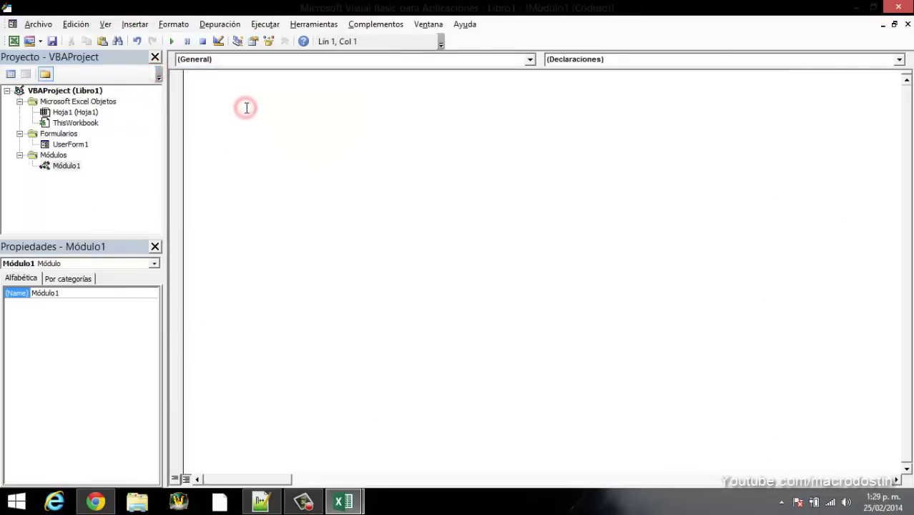
type("sub calcular(")
key("Return")
key("Tab")
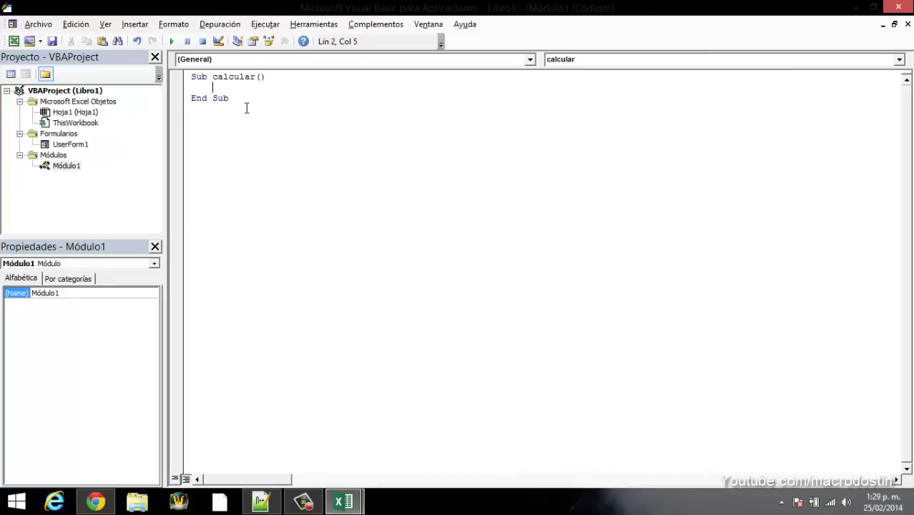
double_click(78, 145)
Step: Select the Dim declarations and the Val assignment lines in the Calcular click code
double_click(292, 171)
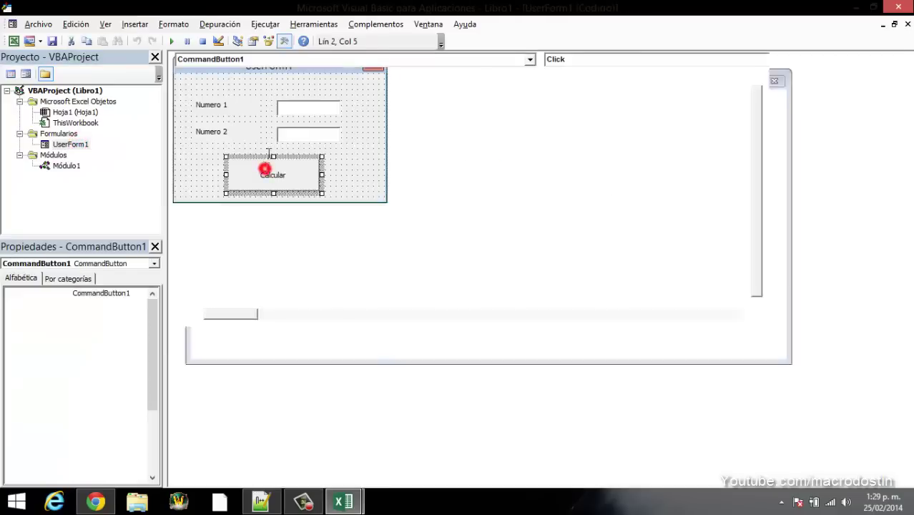
left_click_drag(326, 99, 213, 87)
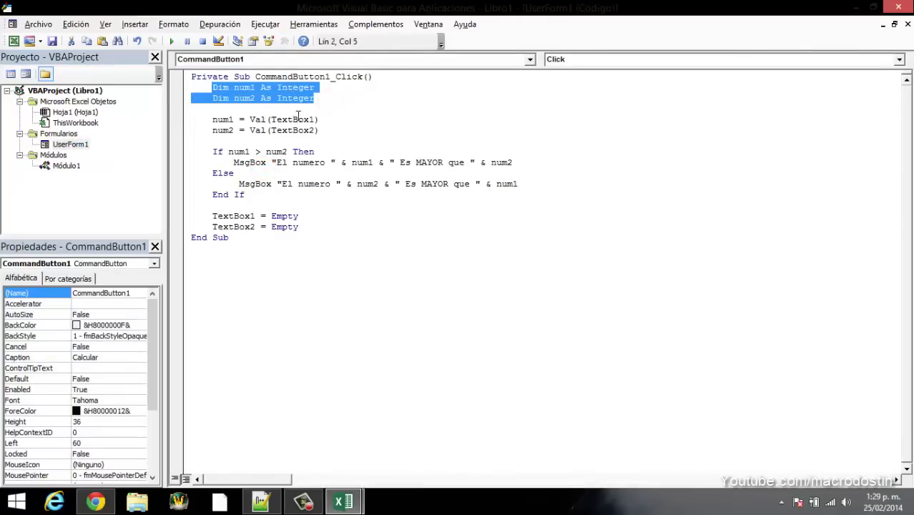
left_click_drag(329, 131, 211, 85)
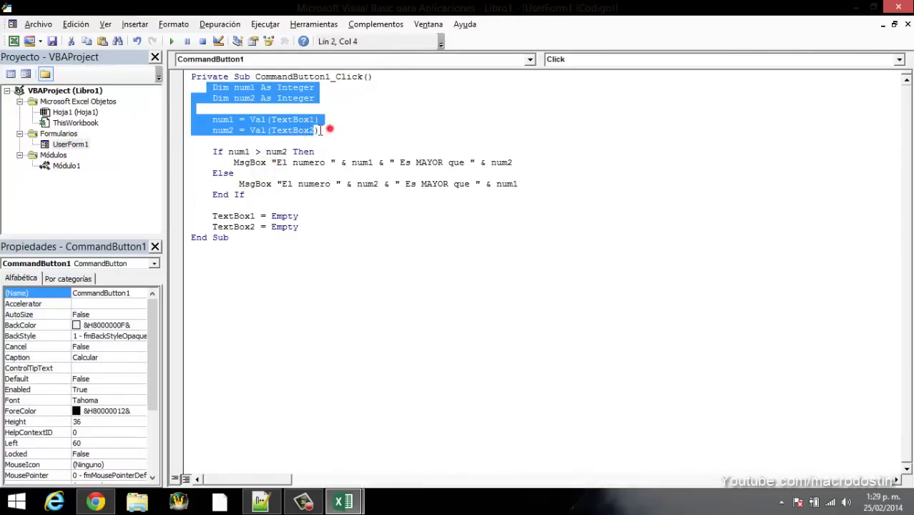
key("shift+Right")
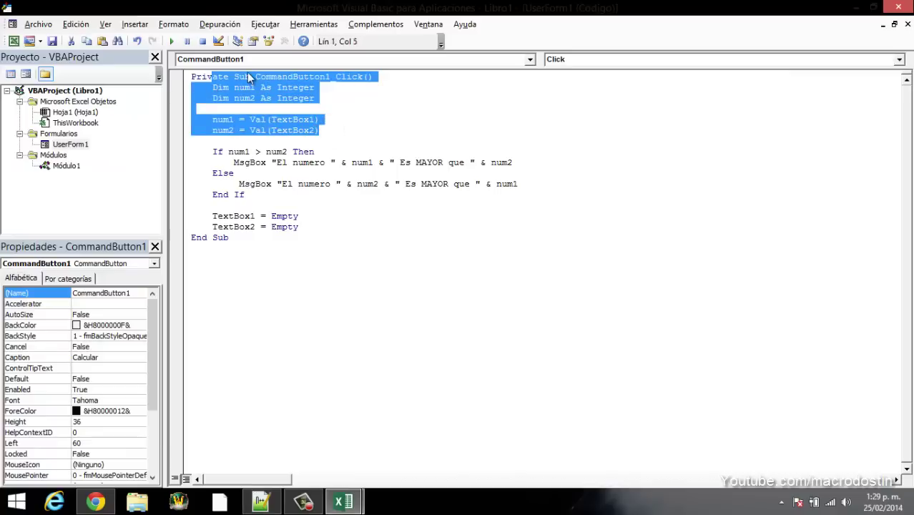
key("shift+Down")
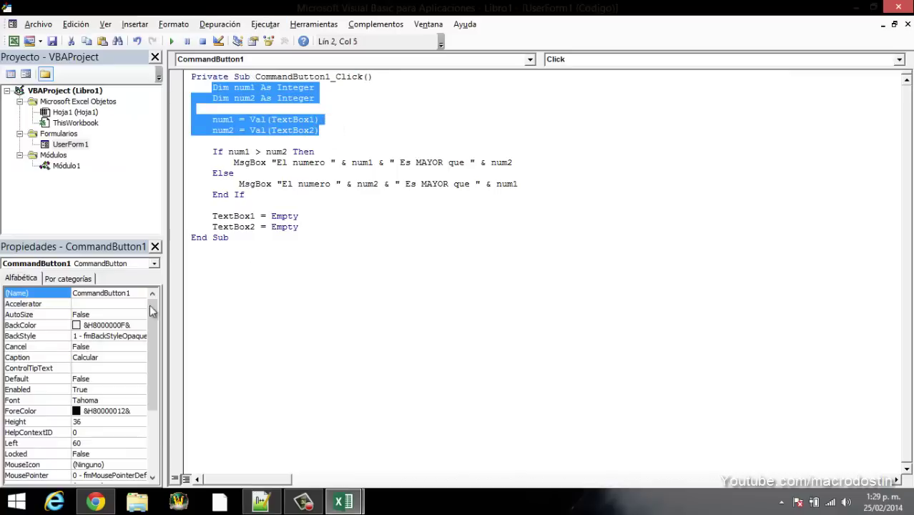
Step: In Módulo1, replace Val(TextBox1) in the num1 line with Range("A1")
left_click(60, 155)
left_click(63, 165)
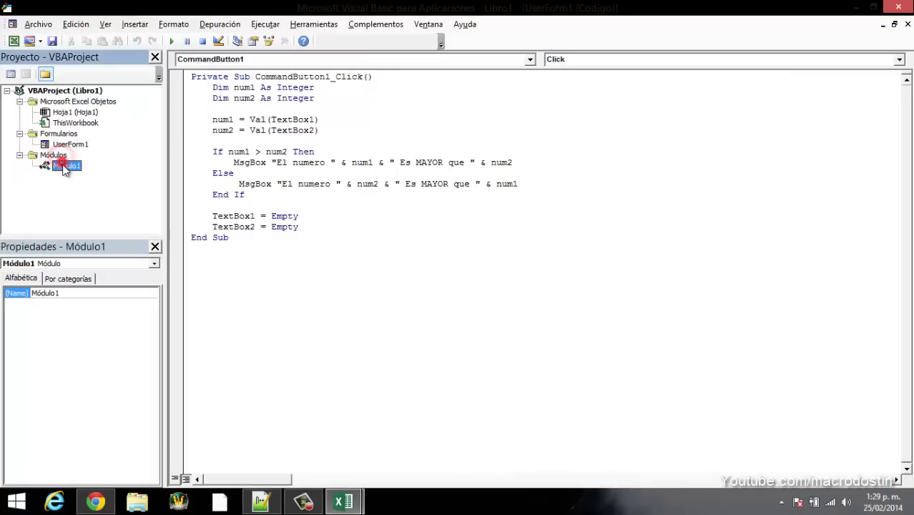
double_click(63, 165)
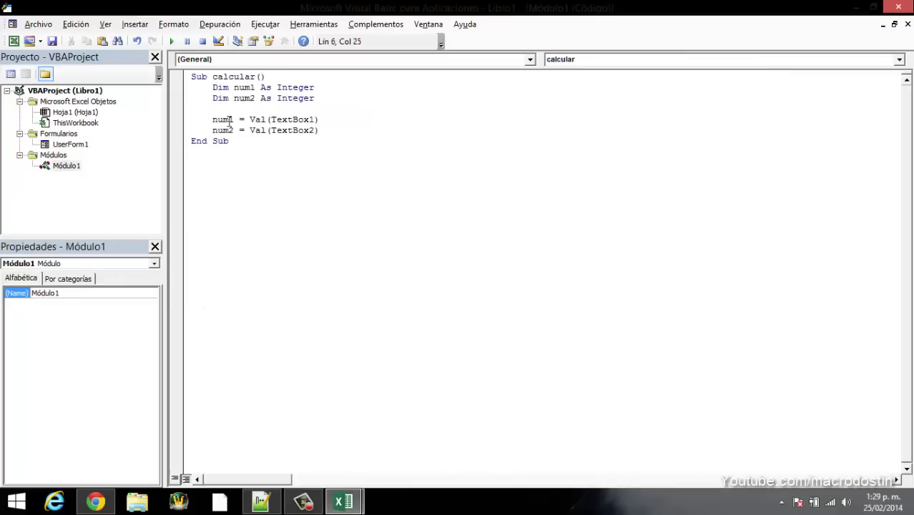
left_click_drag(250, 119, 332, 120)
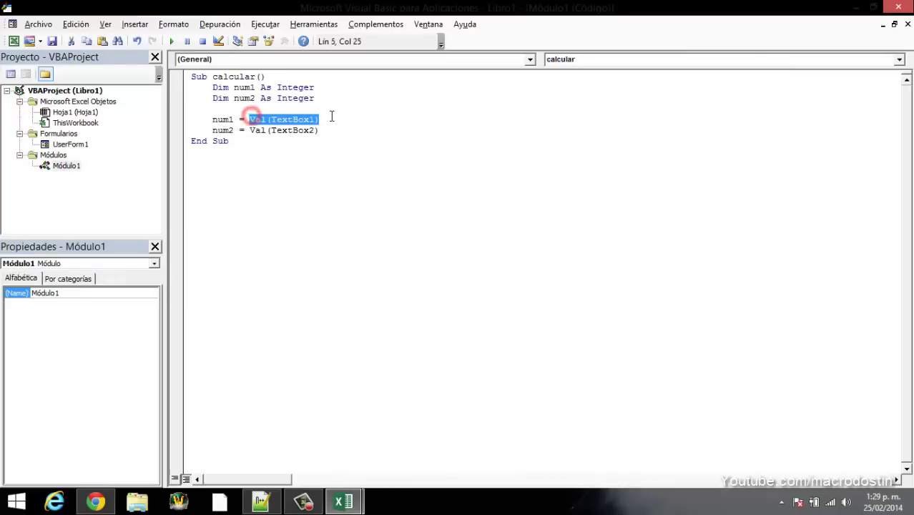
key("Delete")
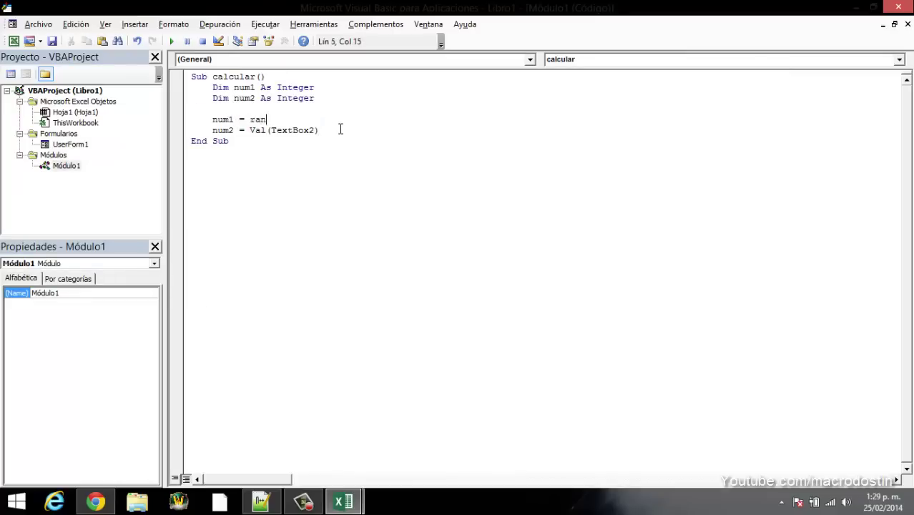
type("ge(\"")
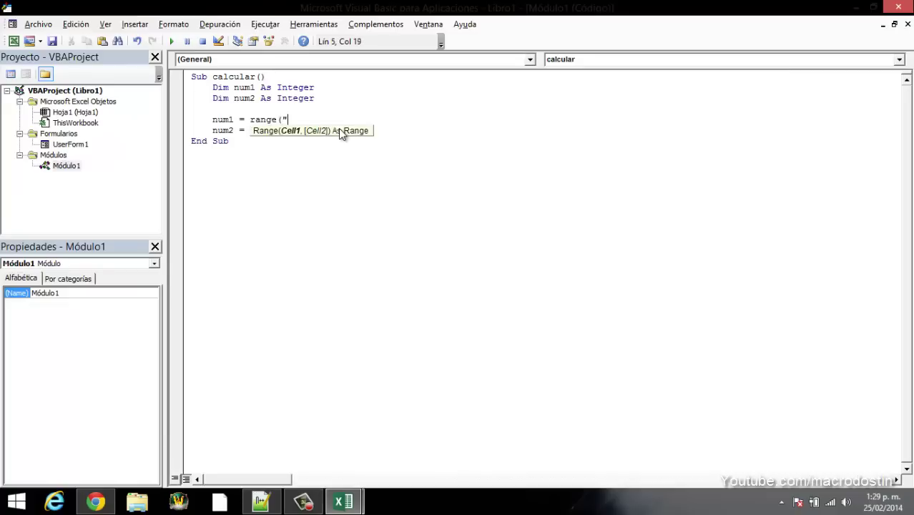
type("A1\"")
type(")")
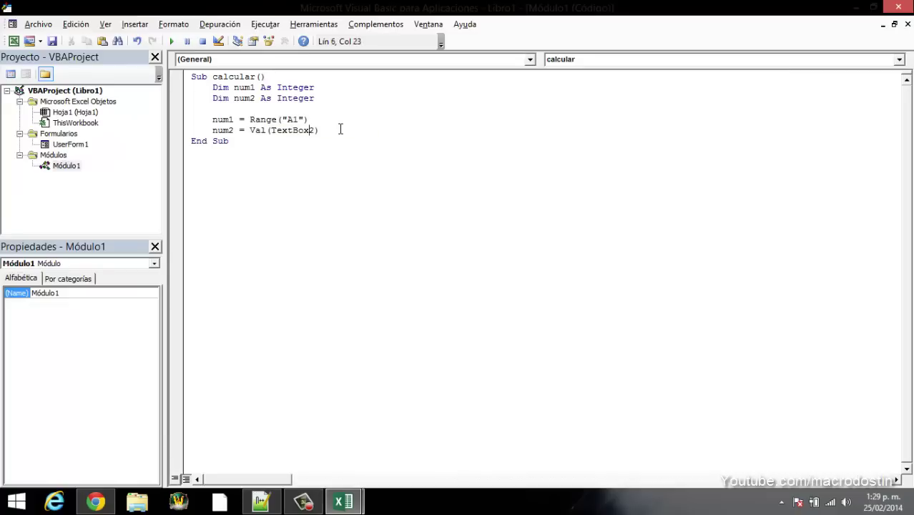
Step: Delete the num2 = Val(TextBox2) line, the Dim num2 declaration and leftover blank lines
key("ctrl+shift+Left")
key("ctrl+shift+Left")
key("ctrl+shift+Left")
key("ctrl+shift+Left")
key("ctrl+shift+Left")
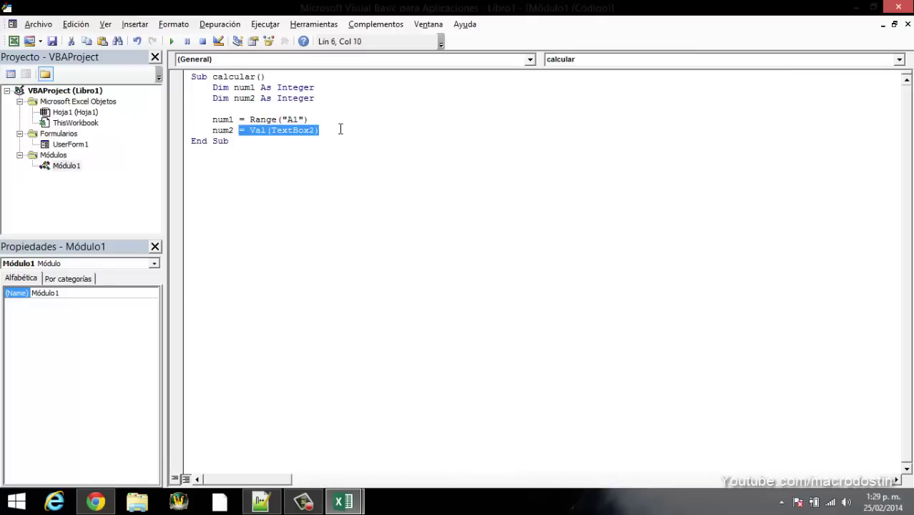
key("ctrl+shift+Left")
key("ctrl+x")
key("Up")
key("Up")
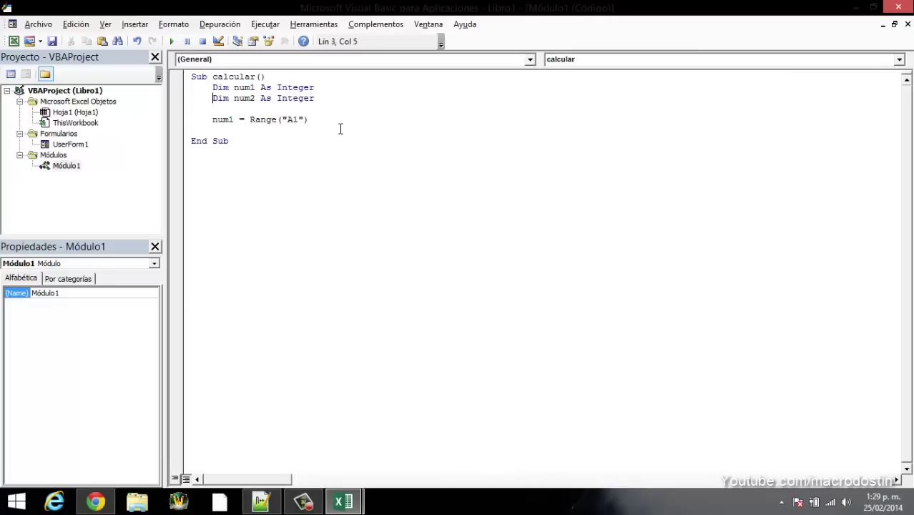
key("shift+End")
key("Delete")
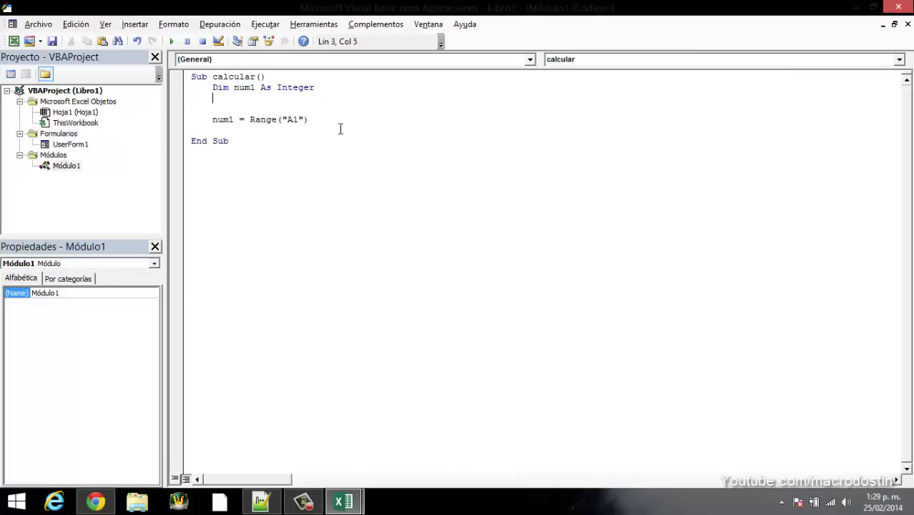
key("shift+Down")
key("shift+Down")
key("Delete")
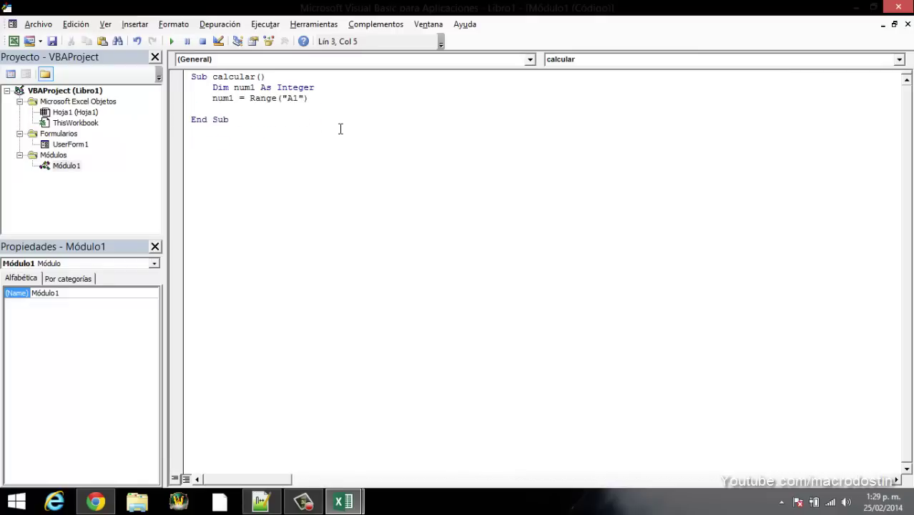
left_click_drag(234, 88, 319, 100)
Step: Restore and reposition the editor window, then maximize it again
left_click(312, 98)
double_click(333, 6)
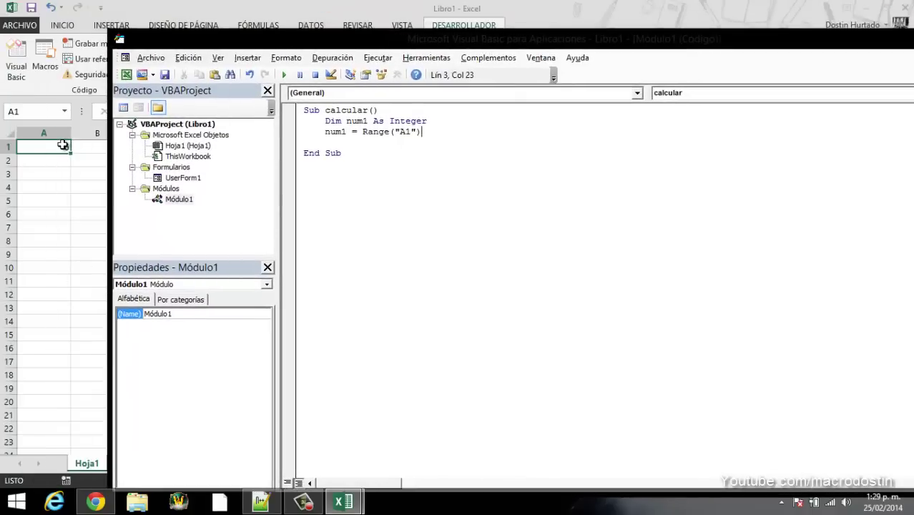
double_click(323, 132)
mouse_move(453, 38)
left_mouse_down()
mouse_move(400, 23)
mouse_move(401, 1)
left_mouse_up()
left_click(320, 111)
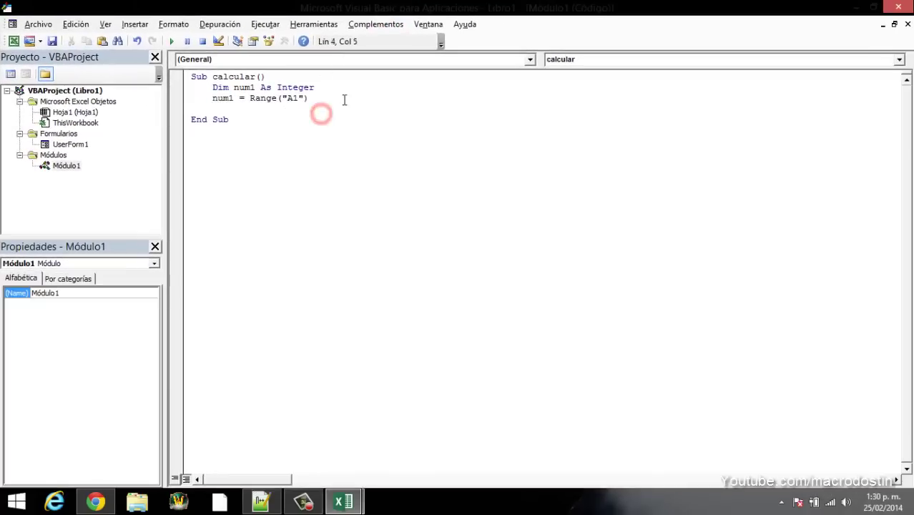
Step: Add 'If num1 >= 6 Then' followed by Range("B1").Select to the calcular macro
key("Return")
type("if")
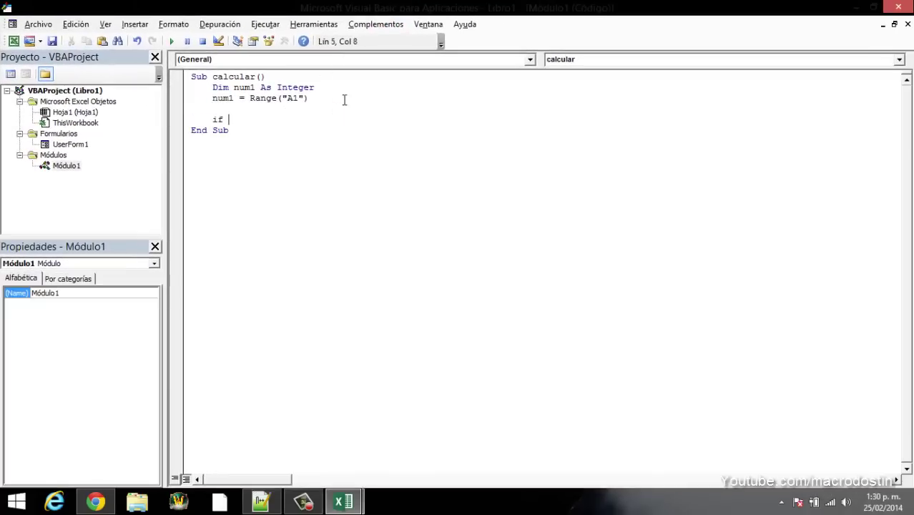
type("num1>=6")
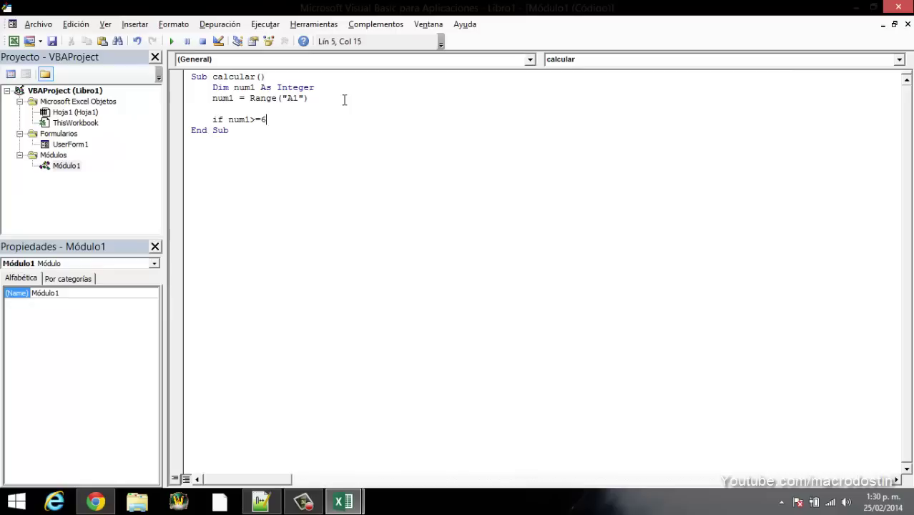
type(" then")
key("Return")
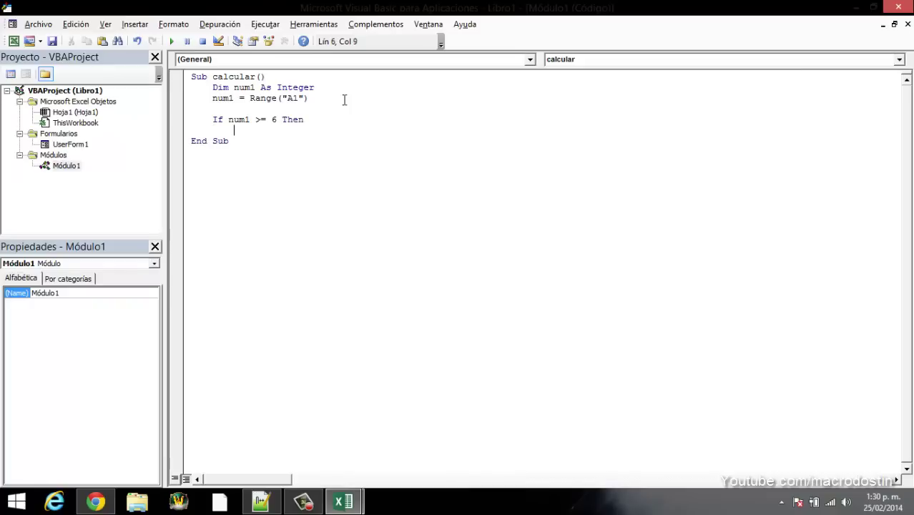
type("range")
type("(\"B1")
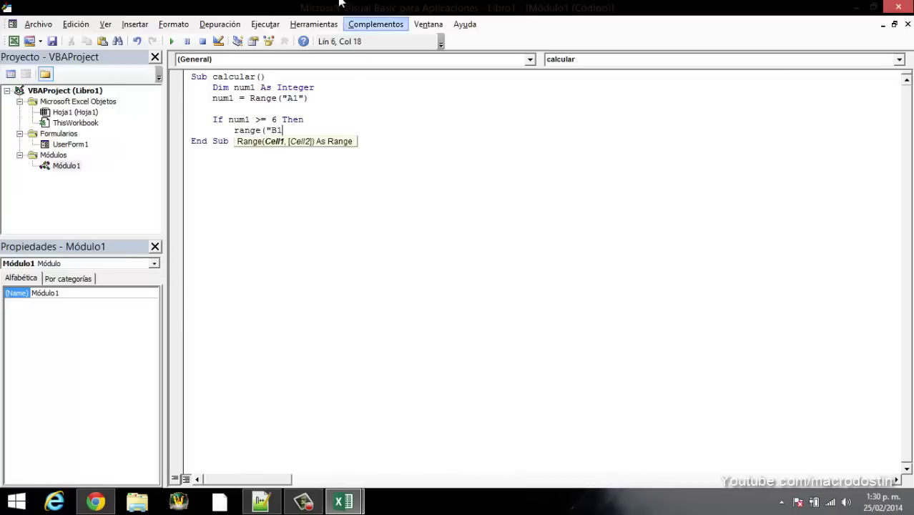
left_click_drag(344, 6, 352, 58)
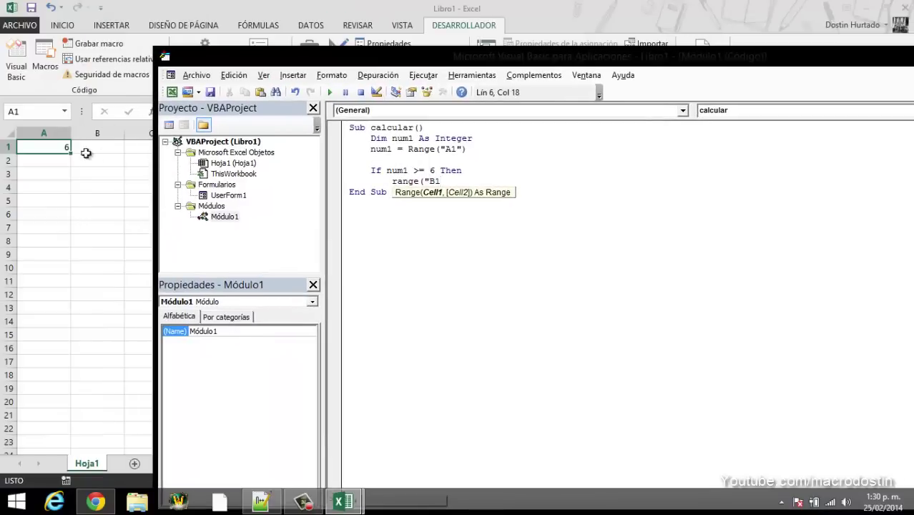
left_click_drag(490, 61, 357, 31)
type("\"")
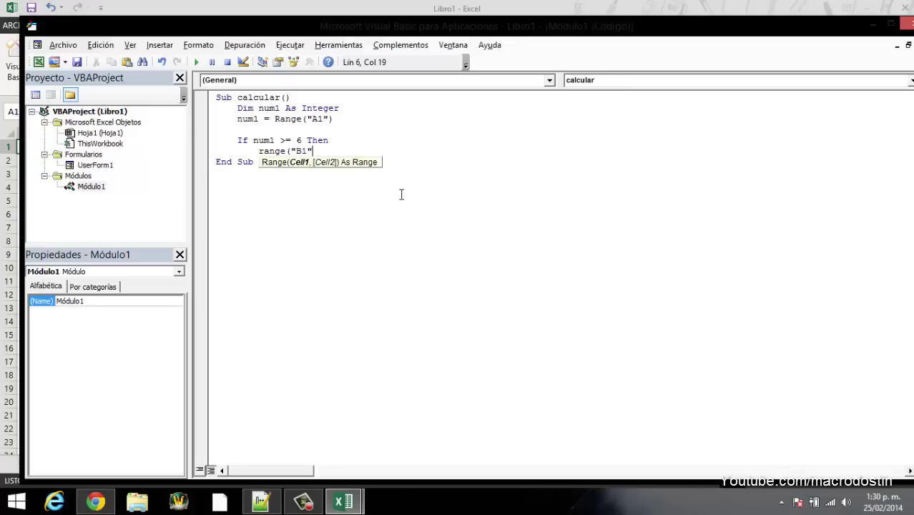
type(").select")
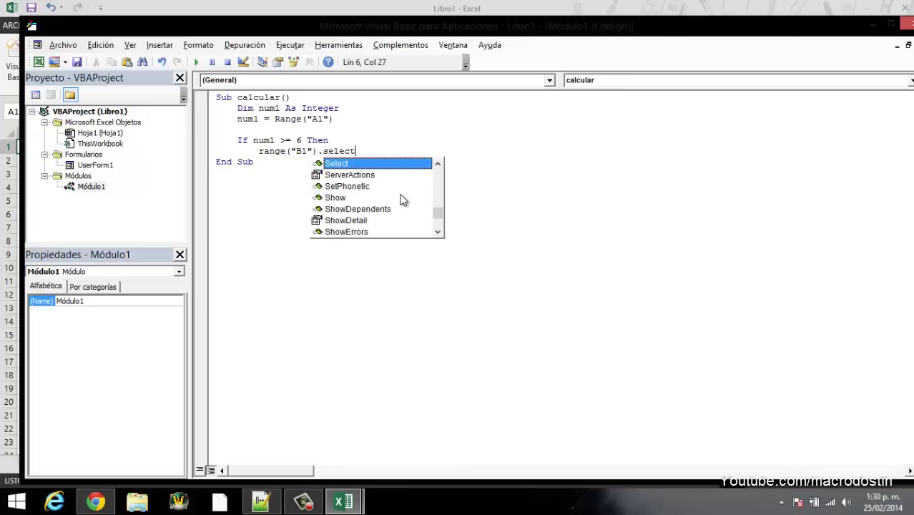
key("Tab")
key("Return")
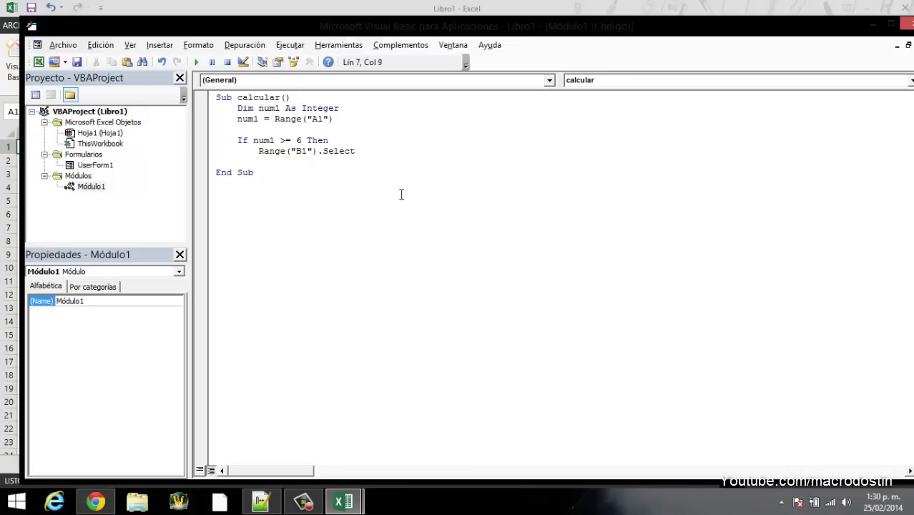
Step: Under Range("B1").Select, add the line ActiveCell.FormulaR1C1 = "APROBO"
type("activec")
type("ell.")
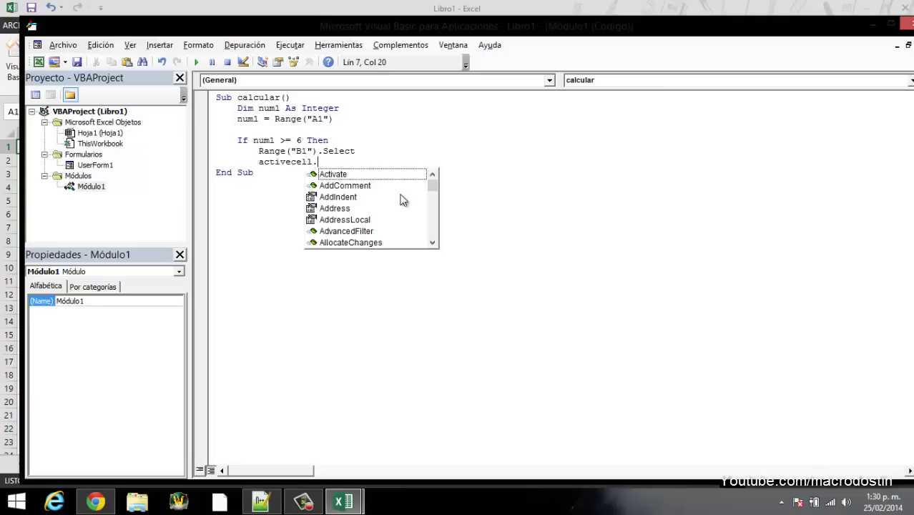
type("Form")
key("Down")
key("Down")
key("Down")
key("Down")
key("Tab")
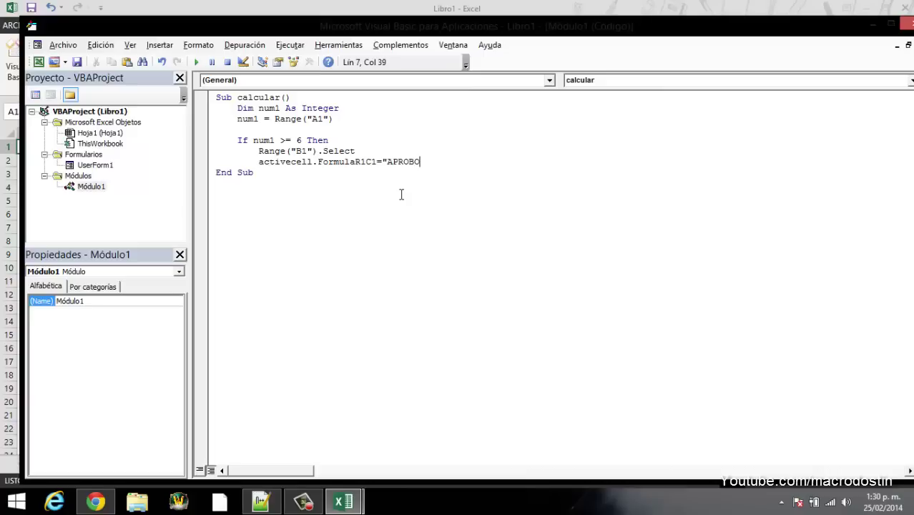
key("Return")
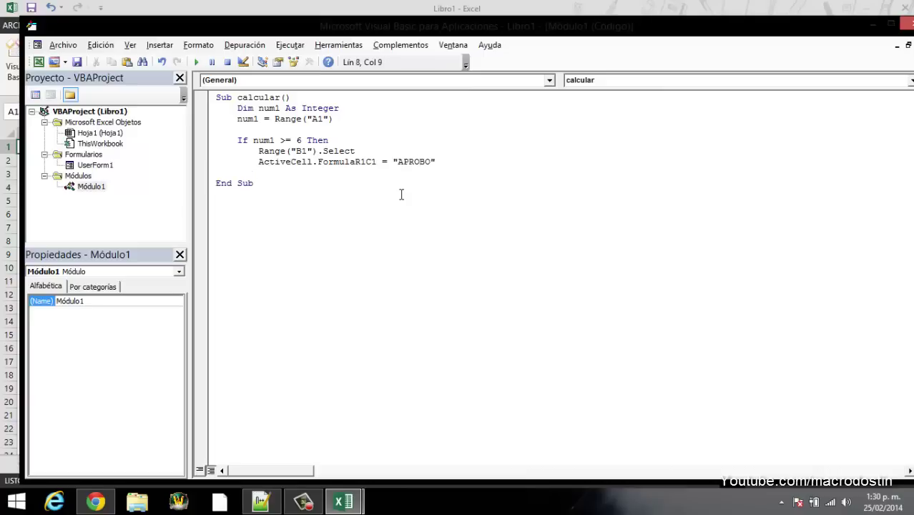
Step: Retype the Range cell address as B1, then go back to the end of the APROBO line
left_click_drag(282, 155, 319, 152)
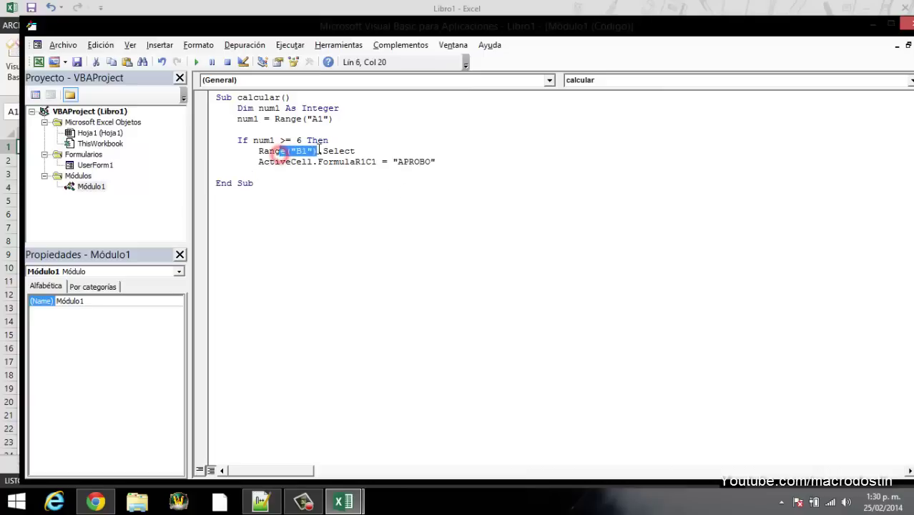
left_click_drag(256, 162, 296, 163)
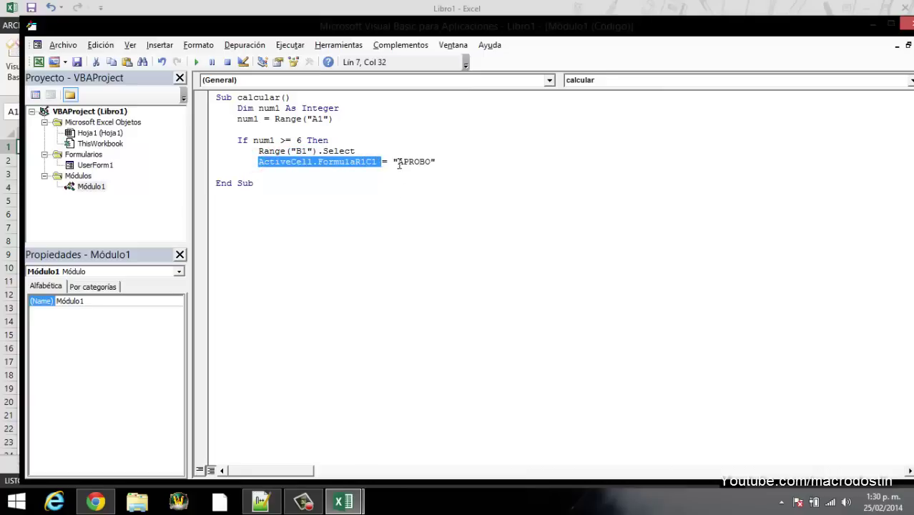
double_click(399, 163)
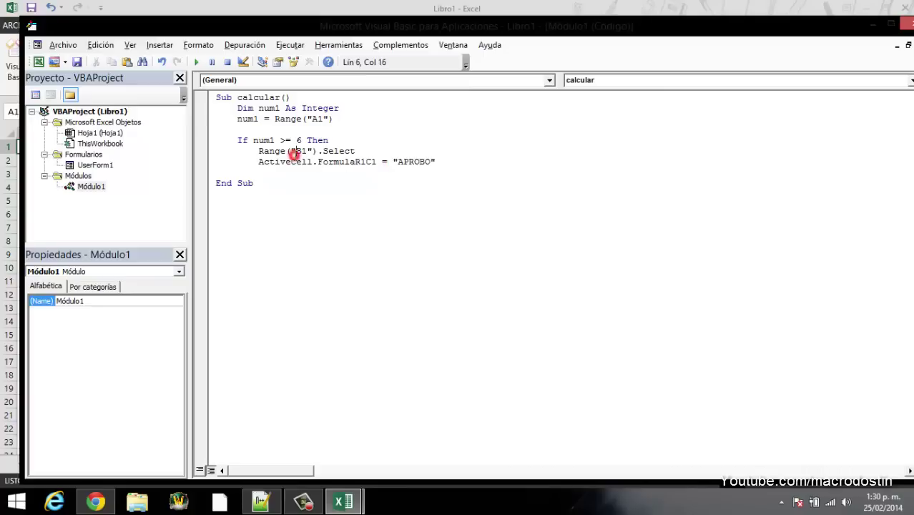
double_click(300, 152)
type("B1")
left_click(453, 163)
left_click(458, 165)
Step: Add an Else branch with the copied B1 lines changed to REPROBO, then close with End If
key("Return")
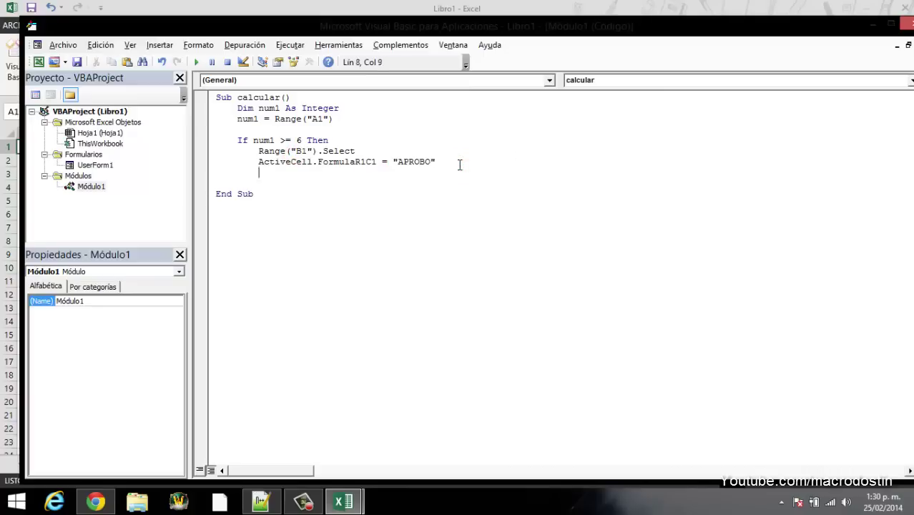
type("else")
key("Return")
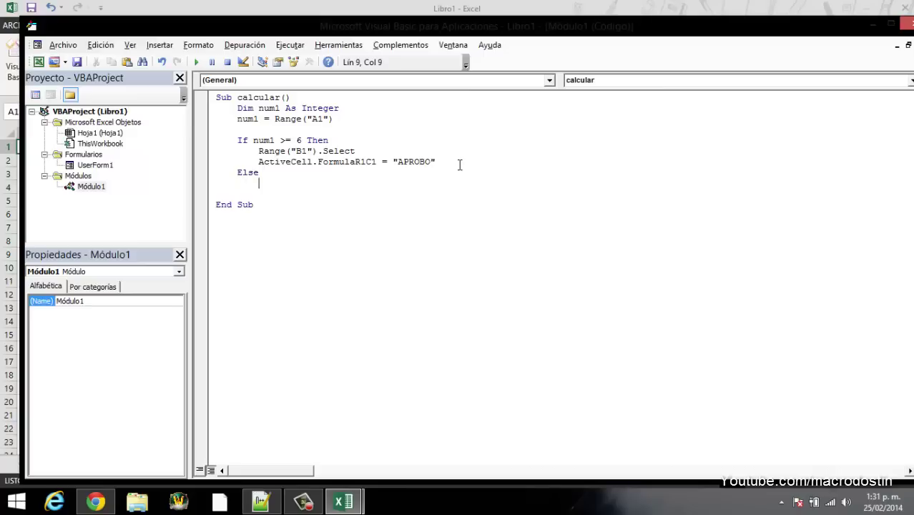
key("shift+Down")
key("shift+End")
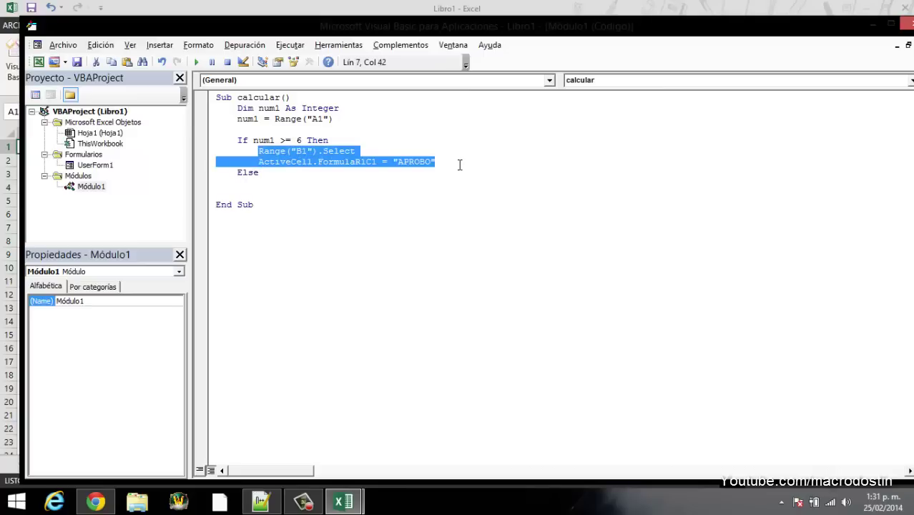
key("Down")
key("ctrl+v")
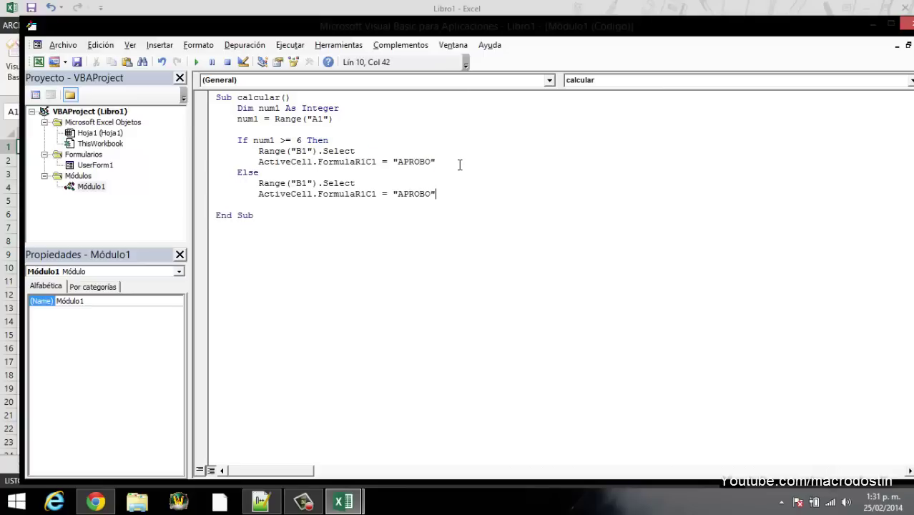
key("ctrl+shift+Left")
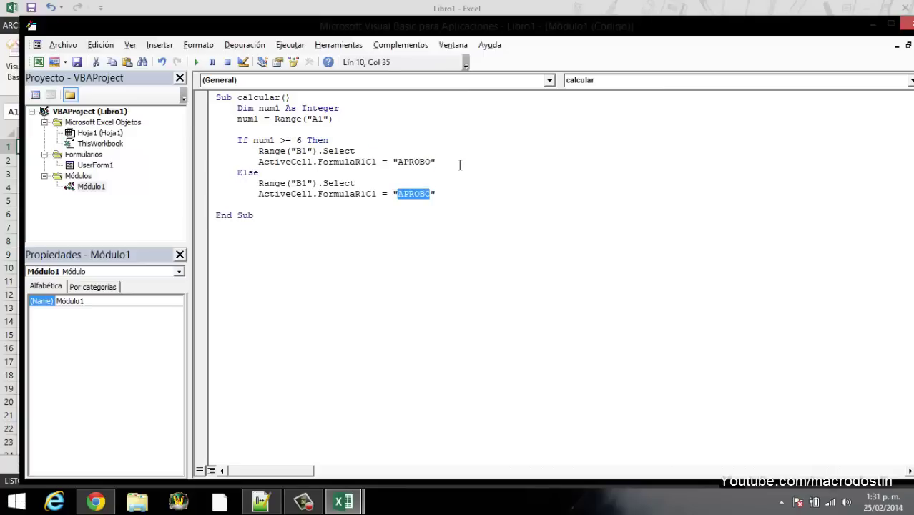
type("REPR")
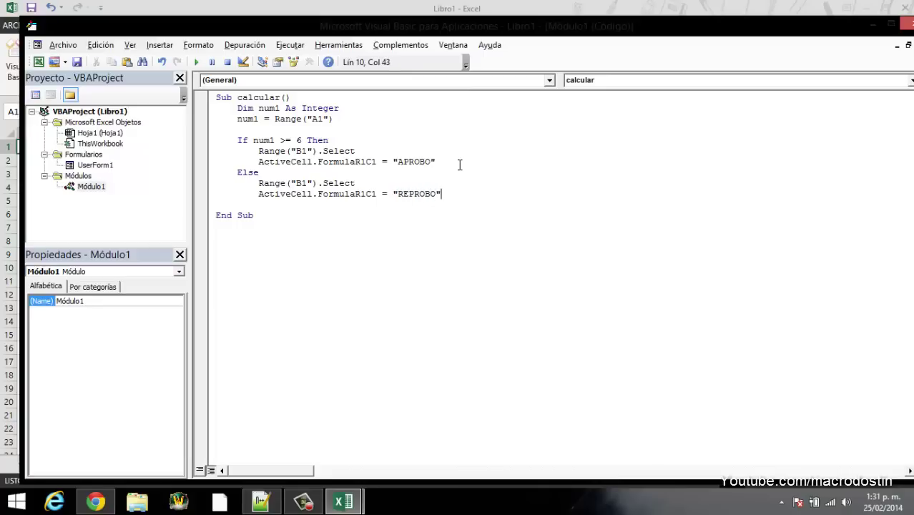
key("Return")
key("BackSpace")
type("End If")
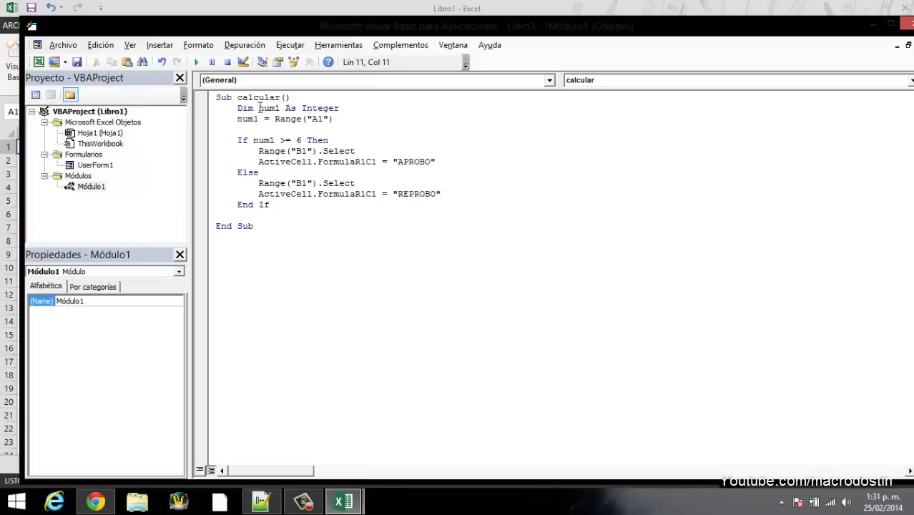
Step: Review the logic: num1 read from A1, the threshold of 6, and the APROBO/REPROBO branches
left_click_drag(243, 109, 339, 110)
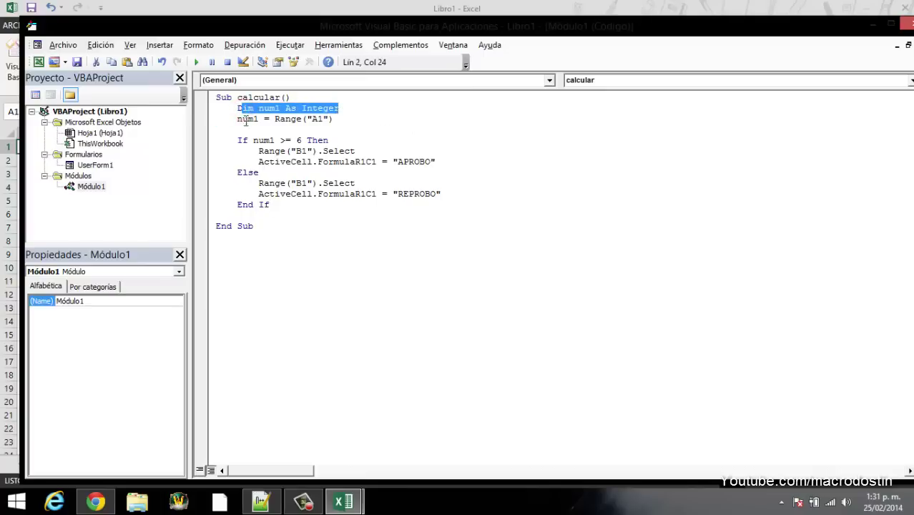
left_click_drag(231, 118, 265, 118)
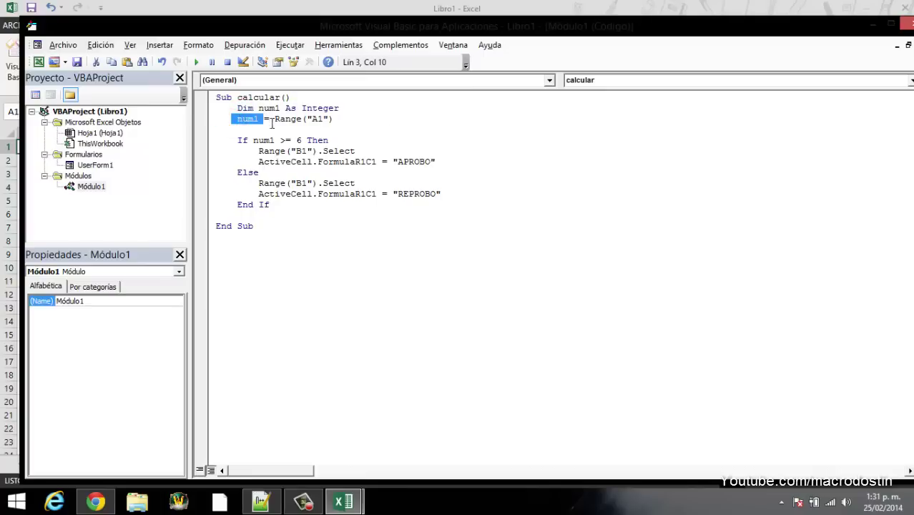
left_click_drag(239, 140, 285, 140)
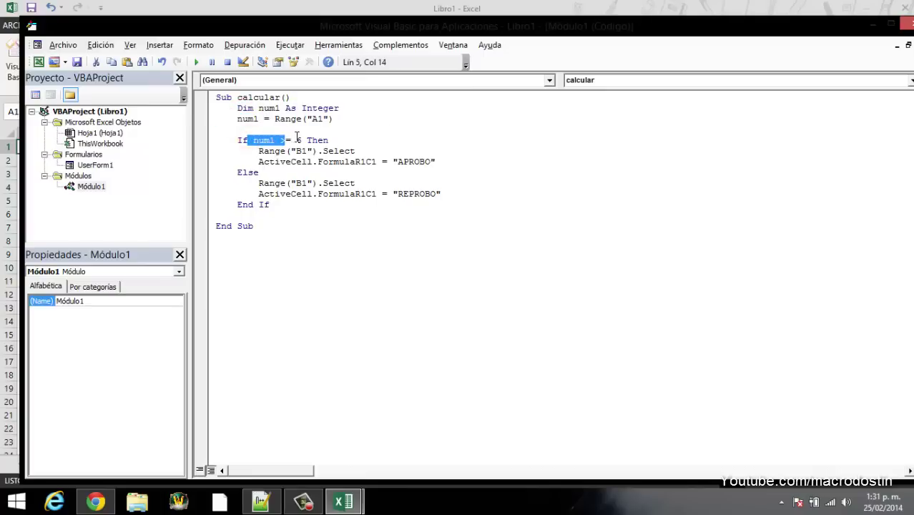
left_click(304, 140)
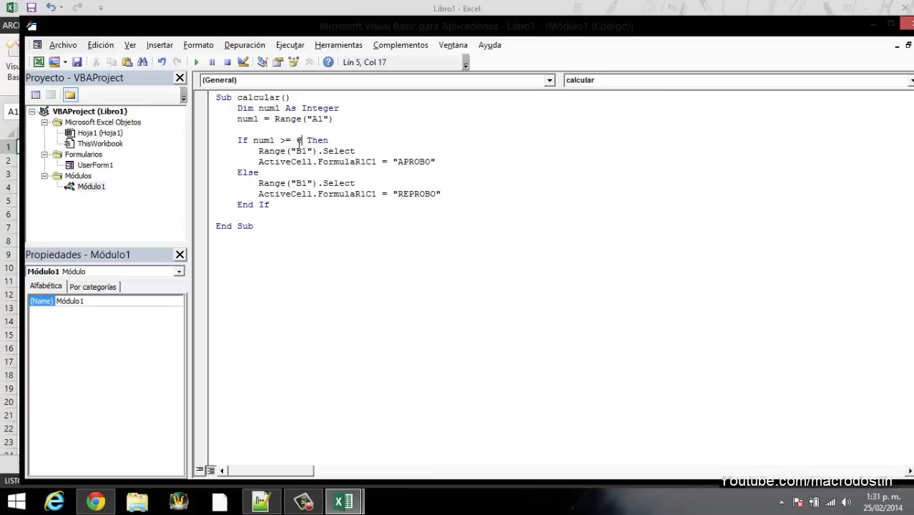
left_click_drag(254, 151, 449, 165)
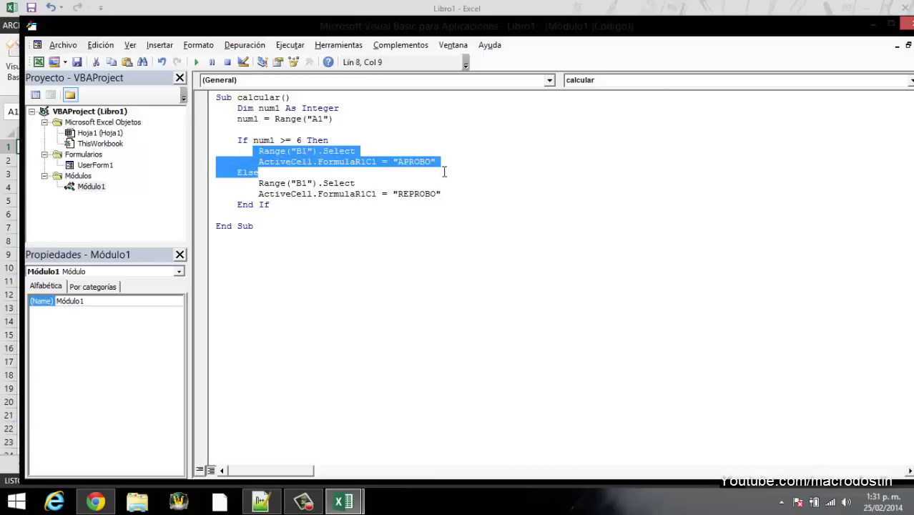
left_click(261, 178)
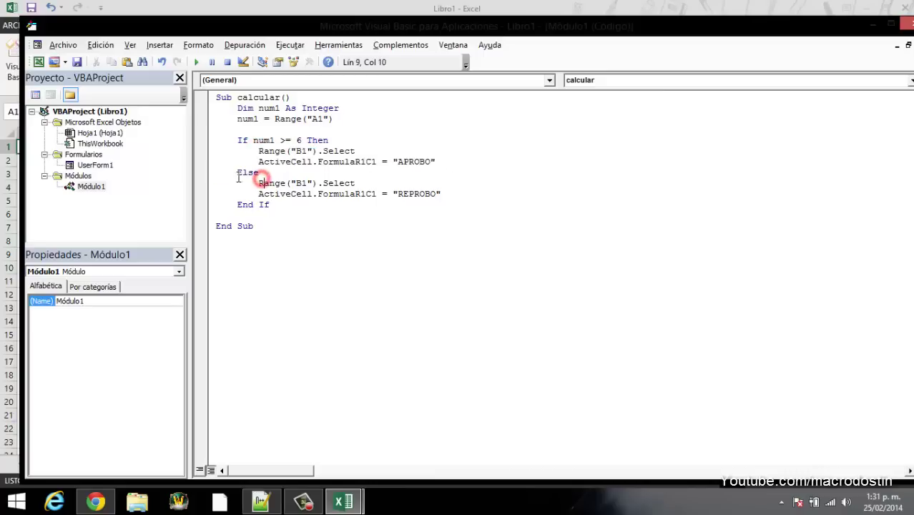
mouse_move(259, 183)
left_mouse_down()
mouse_move(451, 206)
mouse_move(455, 196)
left_mouse_up()
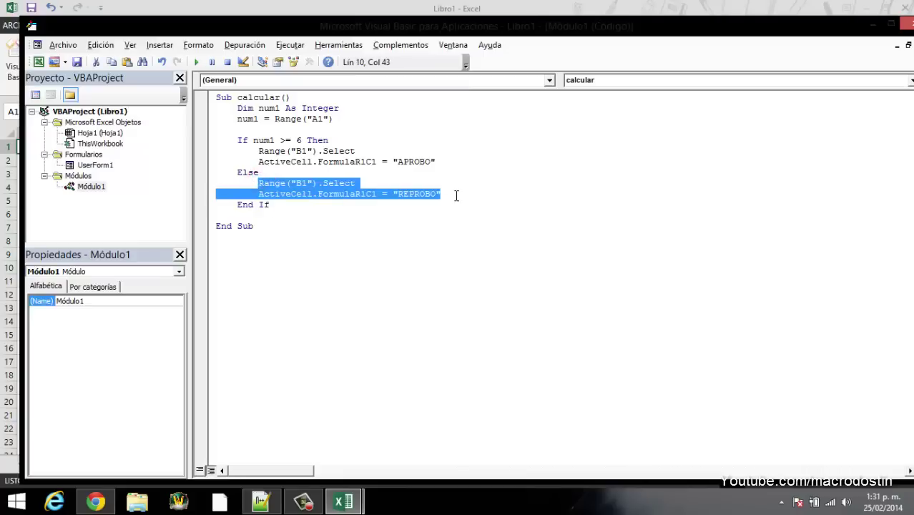
left_click(454, 196)
left_click(281, 214)
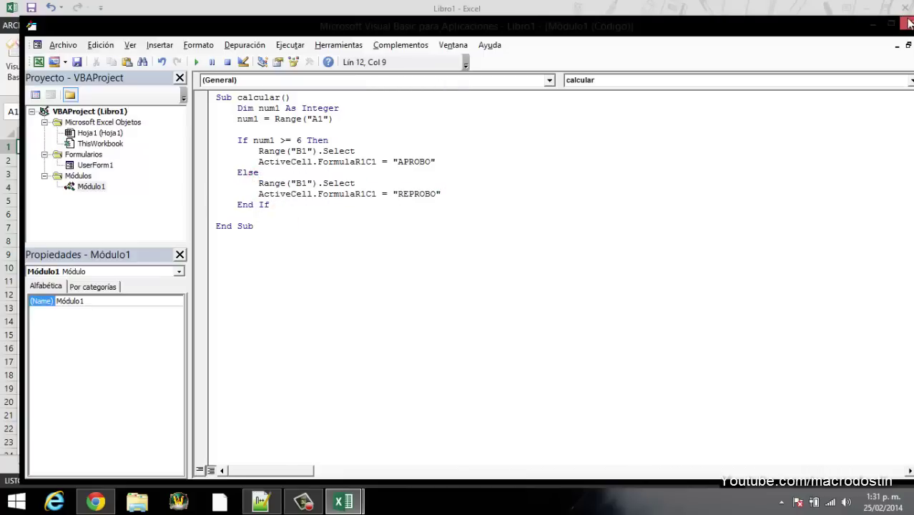
Step: Draw a form button over D2:F4 on Hoja1, assign it the calcular macro, and label it CALCULAR
left_click(908, 29)
left_click(150, 199)
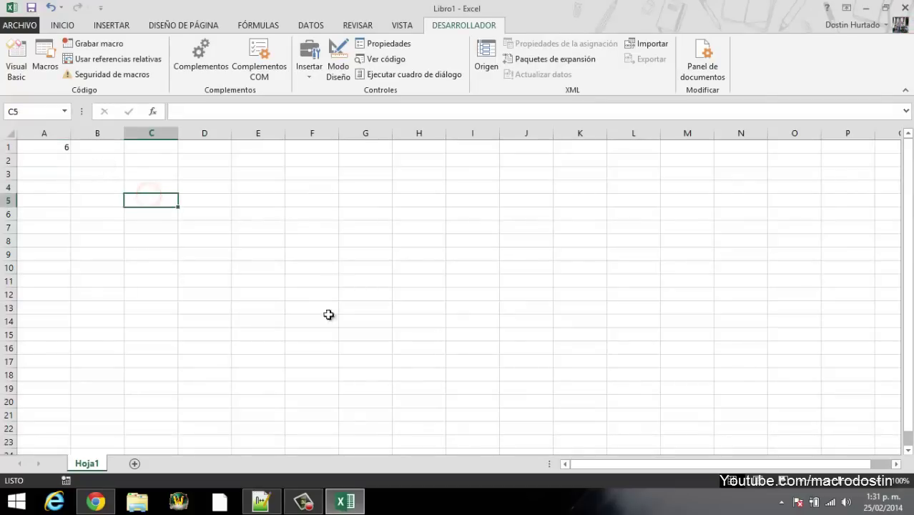
left_click(309, 66)
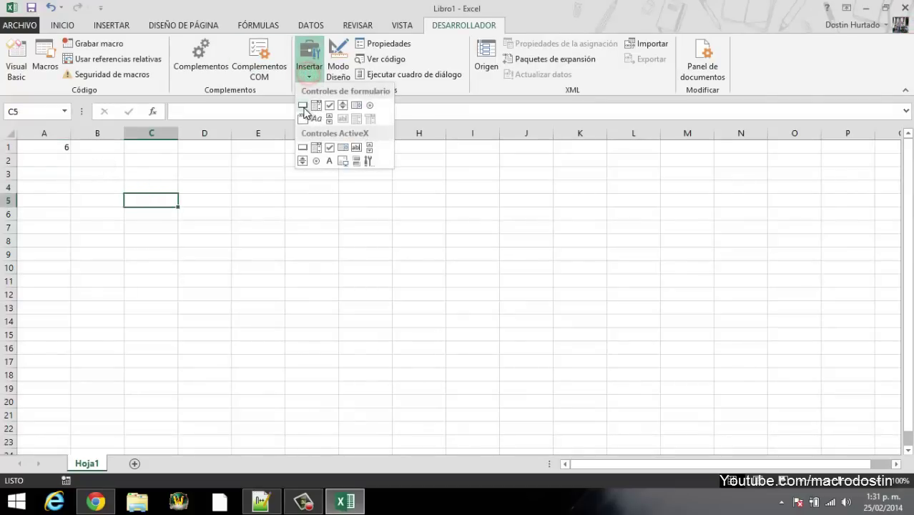
left_click(302, 106)
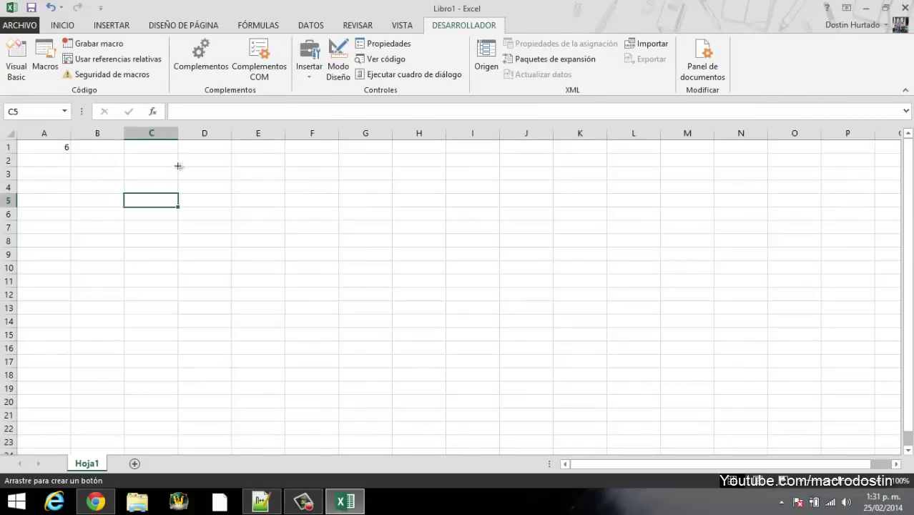
left_click_drag(179, 166, 312, 196)
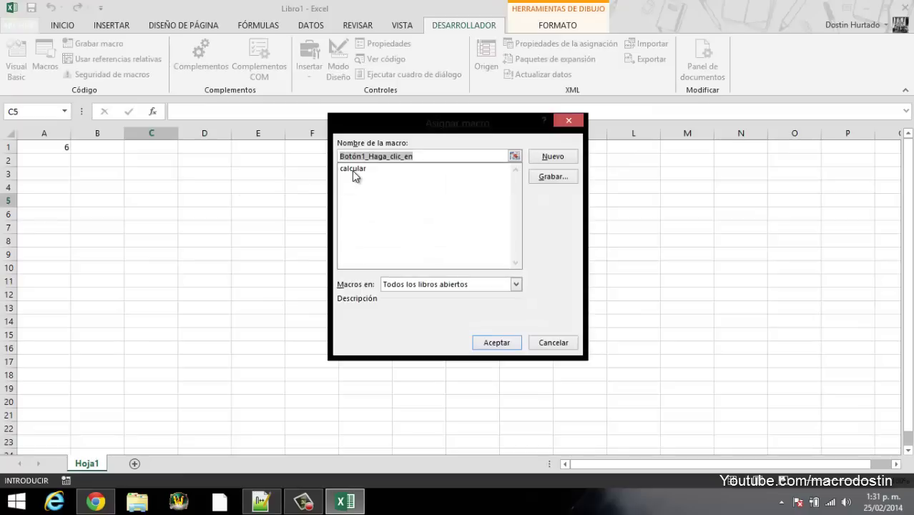
left_click(352, 170)
left_click(505, 343)
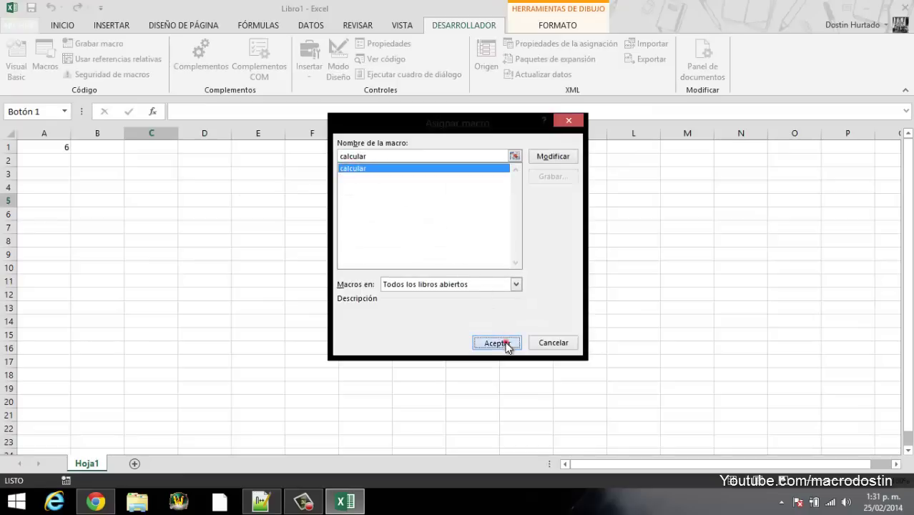
left_click_drag(236, 182, 276, 185)
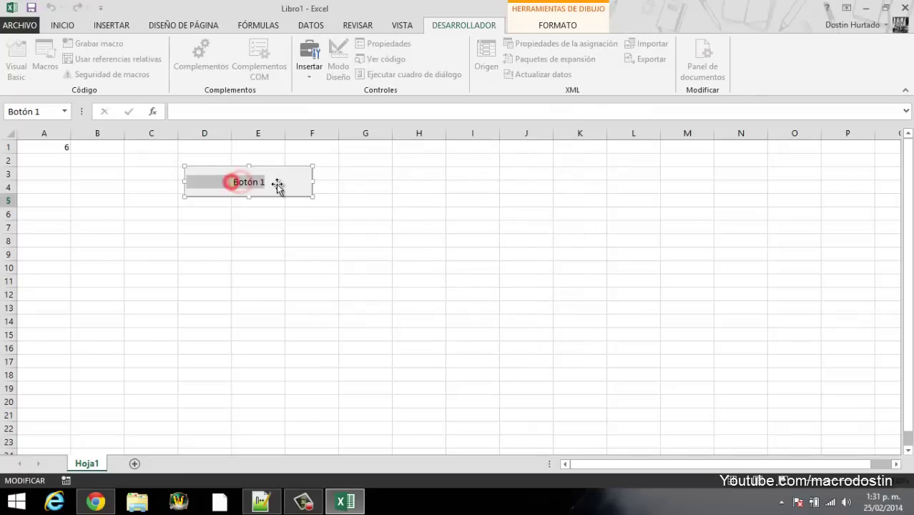
type("CAL")
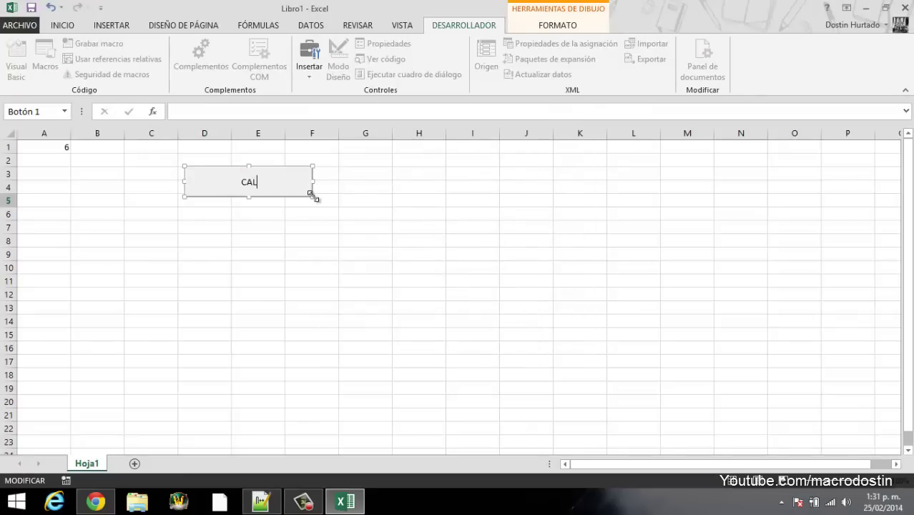
type("CULAR")
key("Escape")
Step: Run CALCULAR with 6 in A1, then change A1 to 3 and run it again
left_click(389, 226)
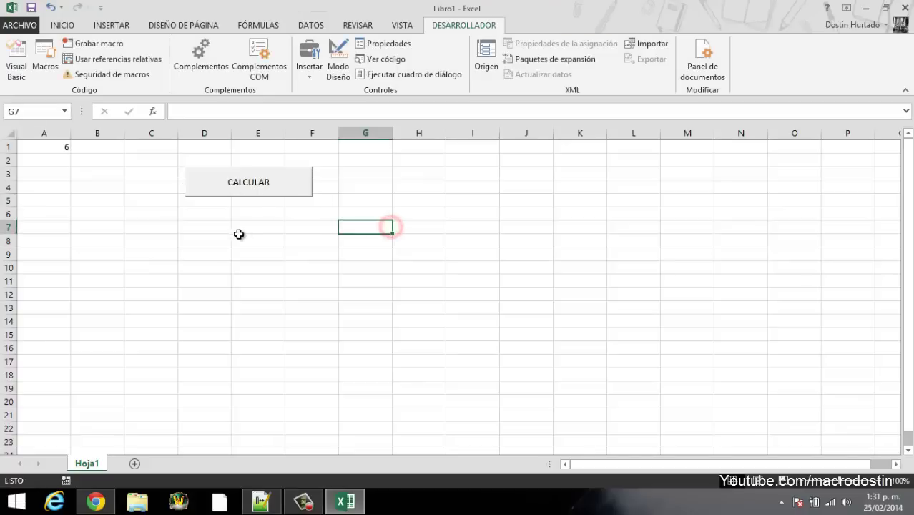
left_click(259, 185)
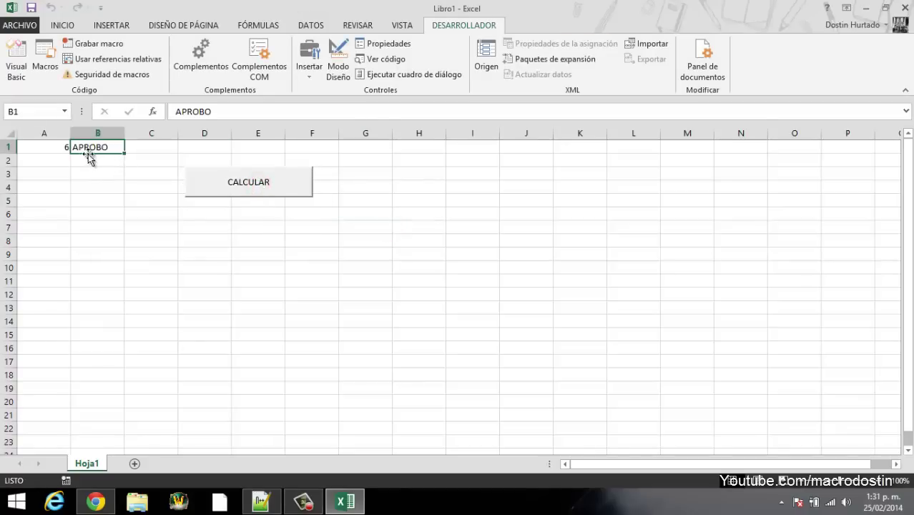
left_click(56, 148)
type("3")
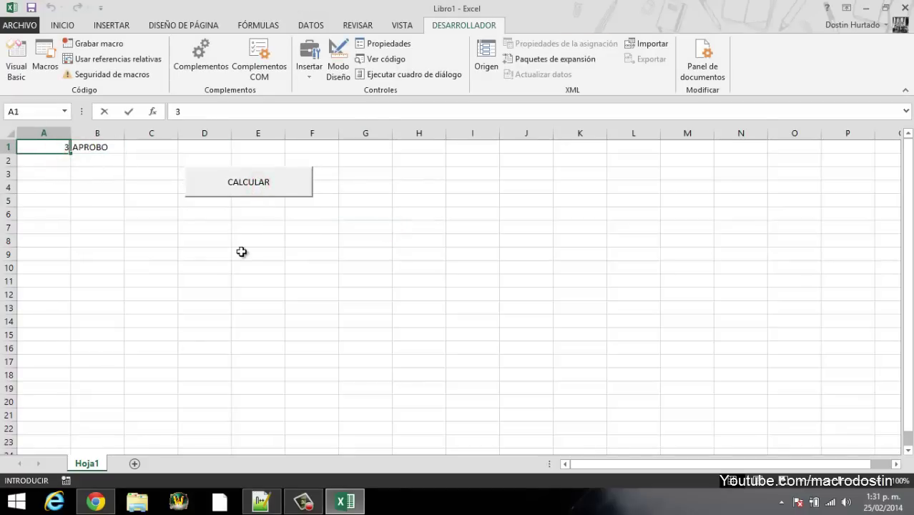
key("Return")
left_click(226, 199)
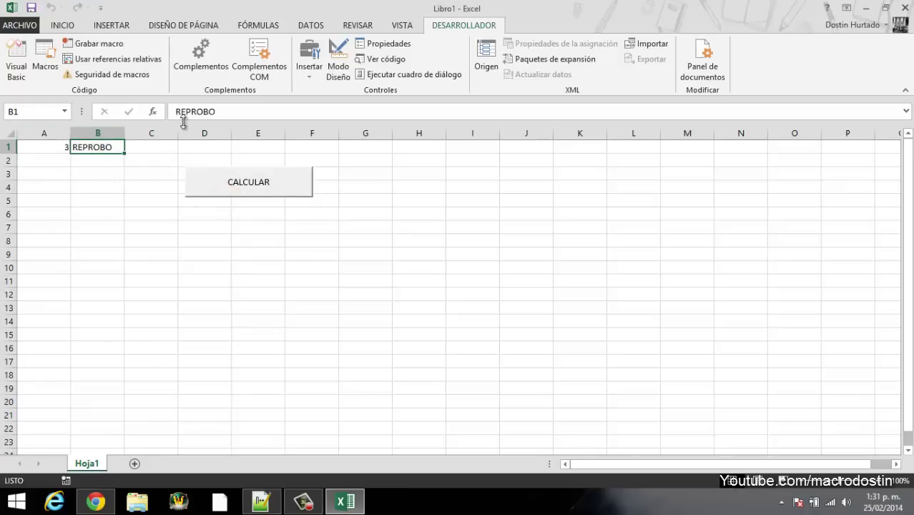
Step: Check that B1 now shows REPROBO, then switch back to the Visual Basic code
double_click(232, 111)
left_click(132, 157)
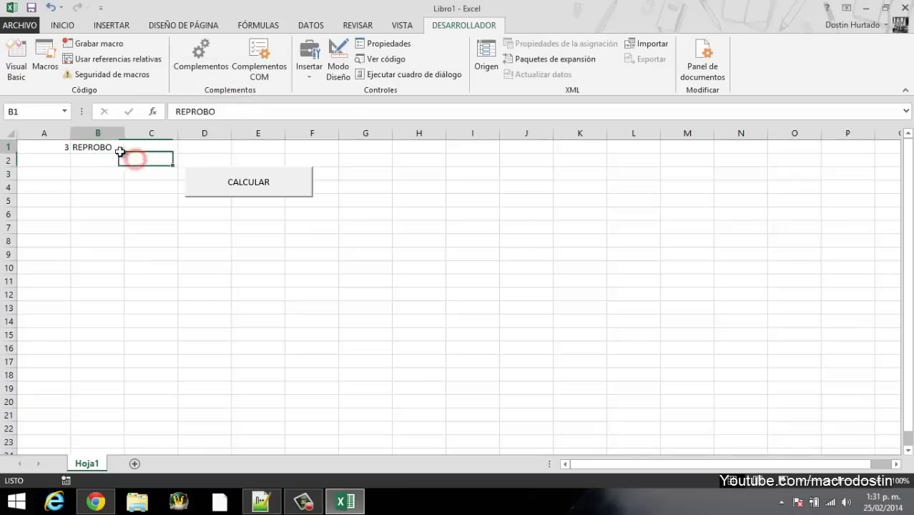
left_click(119, 152)
left_click(16, 63)
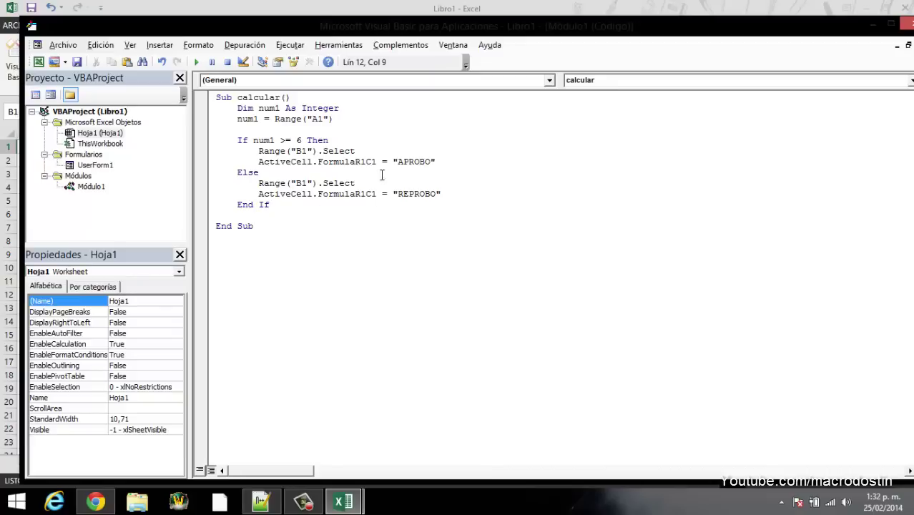
Step: Insert MsgBox "Calculando..." as the first statement of Sub calcular
left_click_drag(392, 162, 436, 162)
left_click_drag(442, 194, 392, 194)
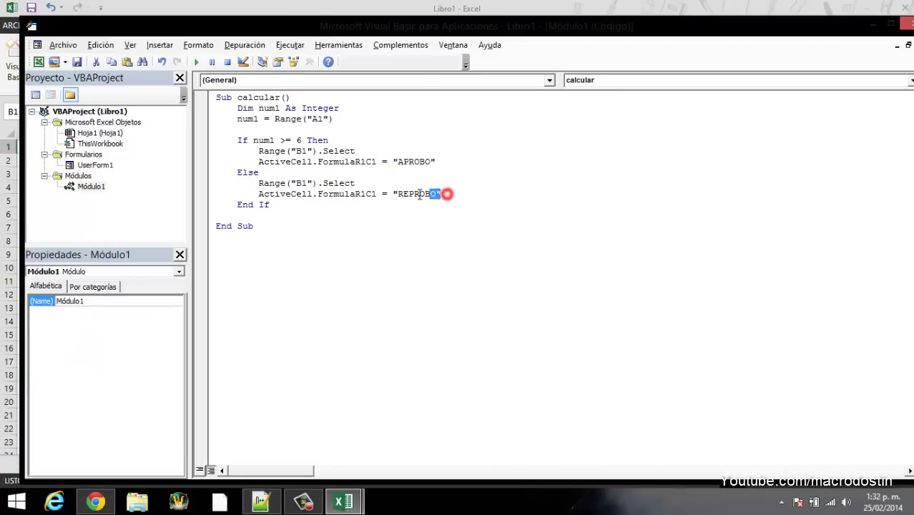
left_click(299, 97)
key("Return")
key("Return")
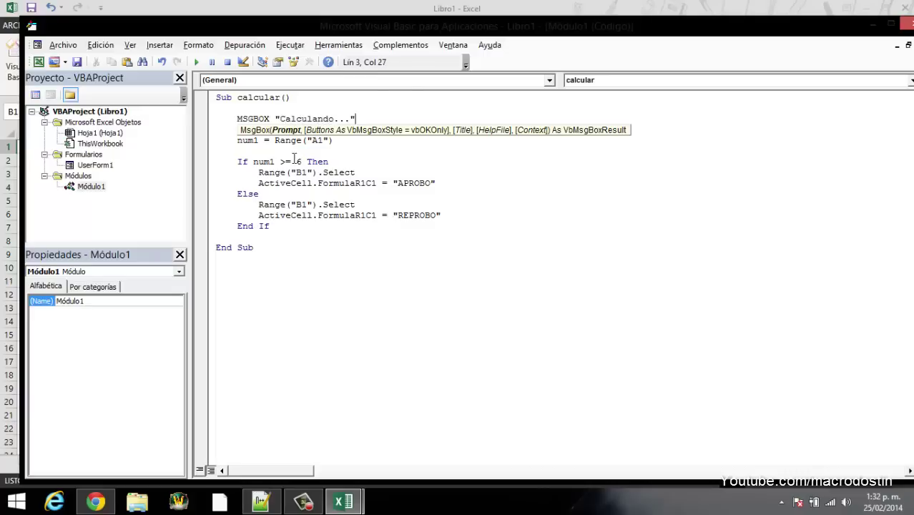
left_click(301, 203)
left_click(406, 192)
left_click(397, 118)
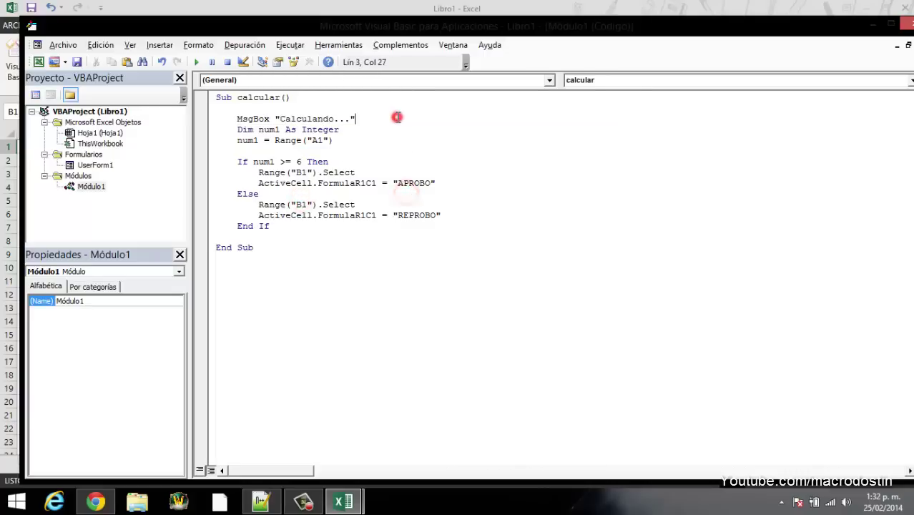
key("Return")
Step: Back on the sheet, clear B1 and run CALCULAR with 3 in A1, dismissing the Calculando... message
left_click(910, 26)
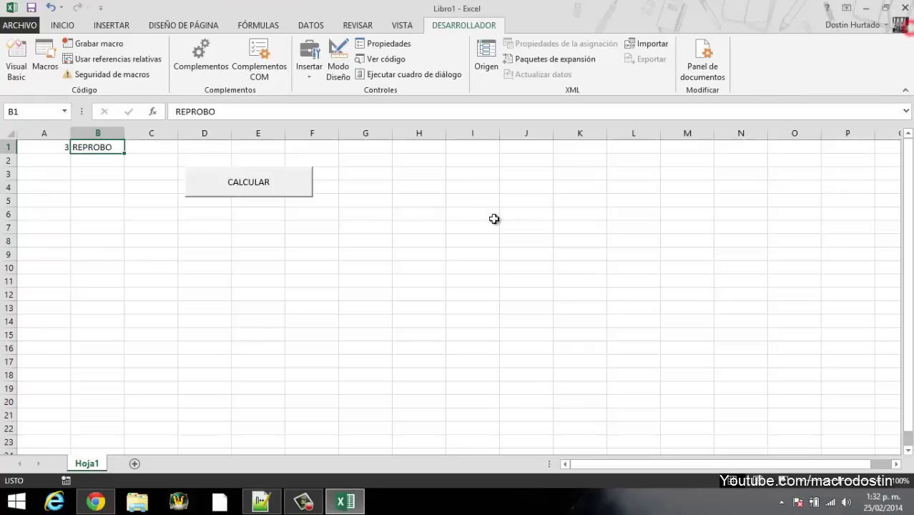
left_click(293, 256)
left_click(113, 148)
key("Delete")
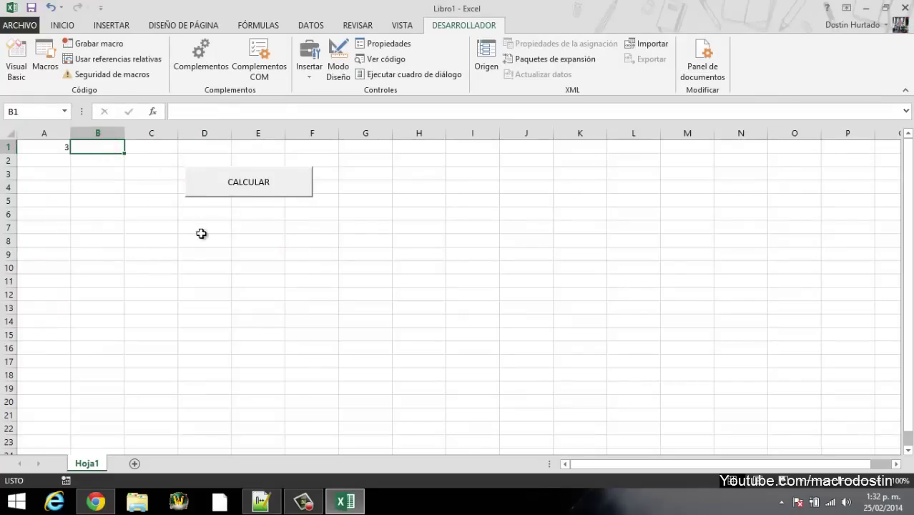
left_click(204, 227)
left_click(244, 183)
left_click(478, 293)
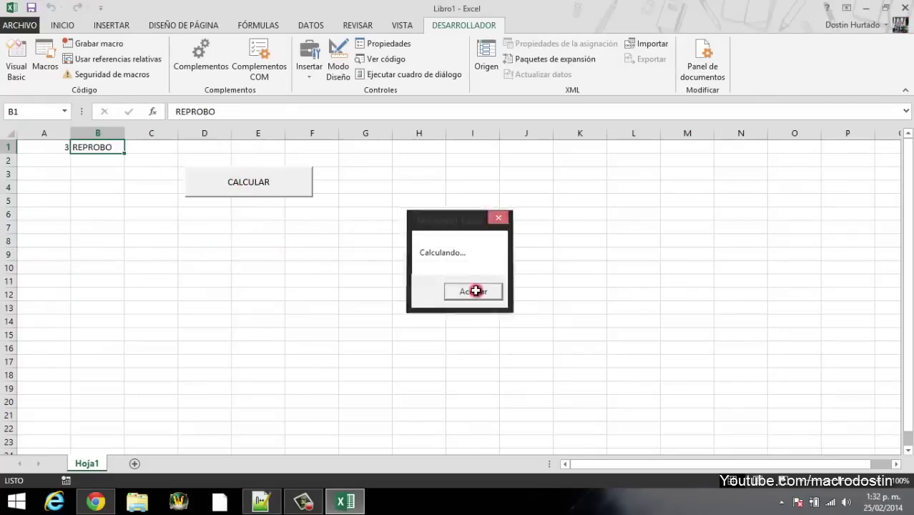
Step: Enter 8 in A1 and rerun CALCULAR, dismissing the message so B1 reads APROBO
left_click(57, 148)
type("8")
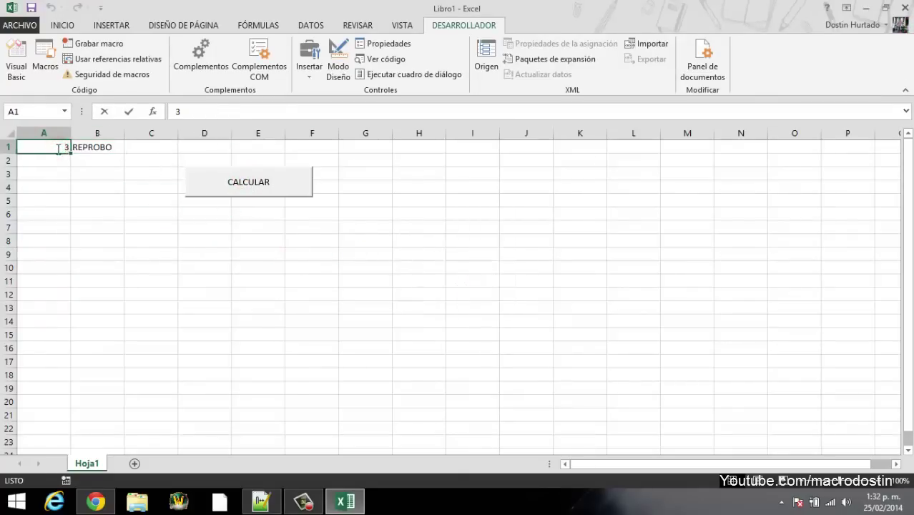
key("Return")
left_click(221, 187)
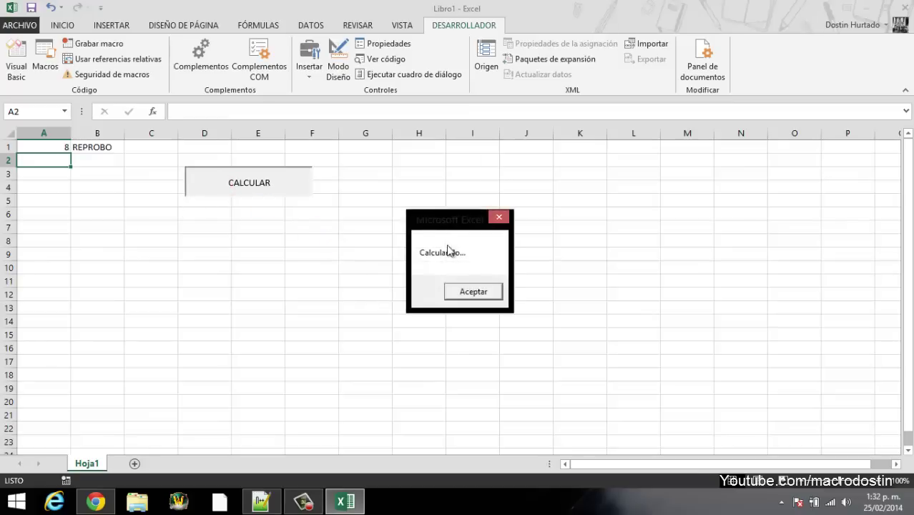
left_click_drag(458, 219, 399, 188)
left_click(417, 259)
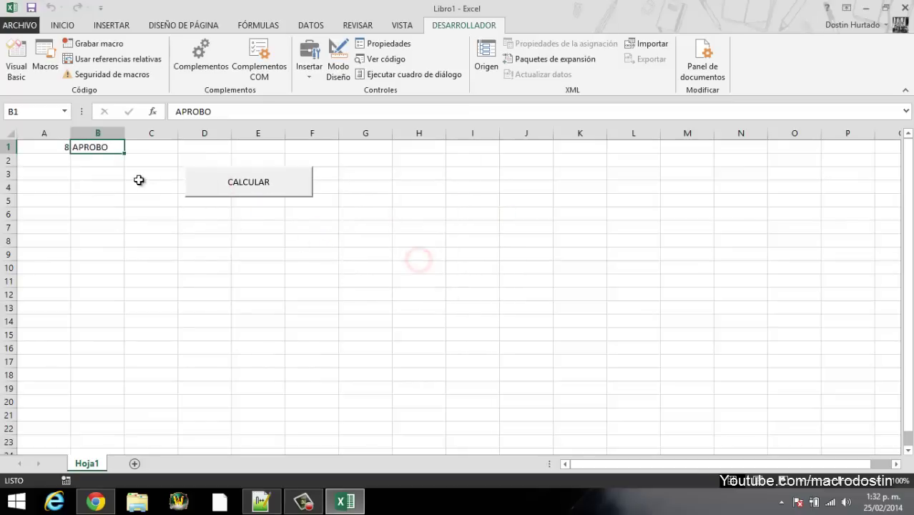
left_click(117, 190)
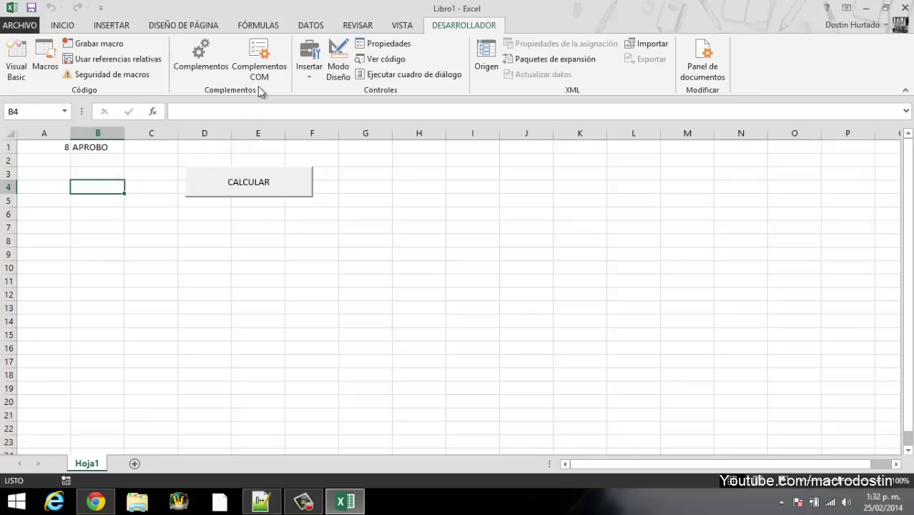
left_click(311, 67)
Step: Draw a second form button, Botón 2, over D6:E7 without assigning a macro, then return to Módulo1's code
left_click(301, 106)
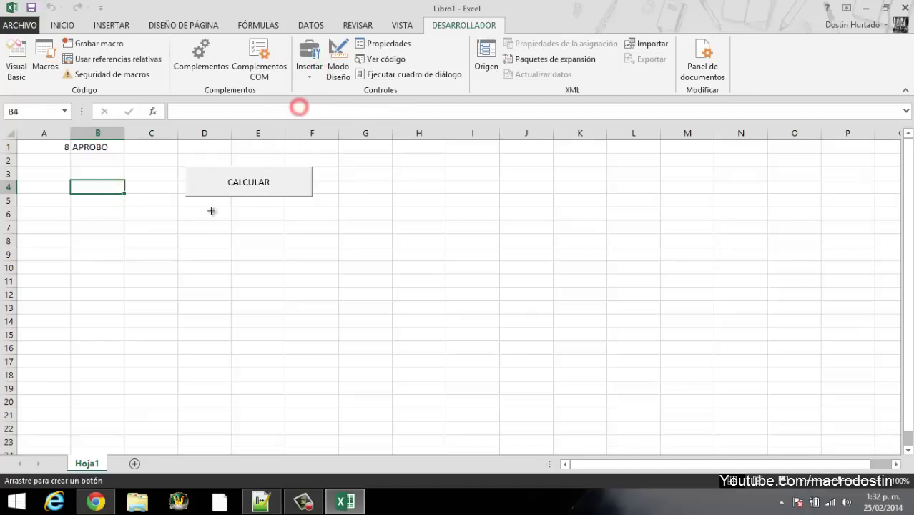
left_click_drag(185, 211, 312, 239)
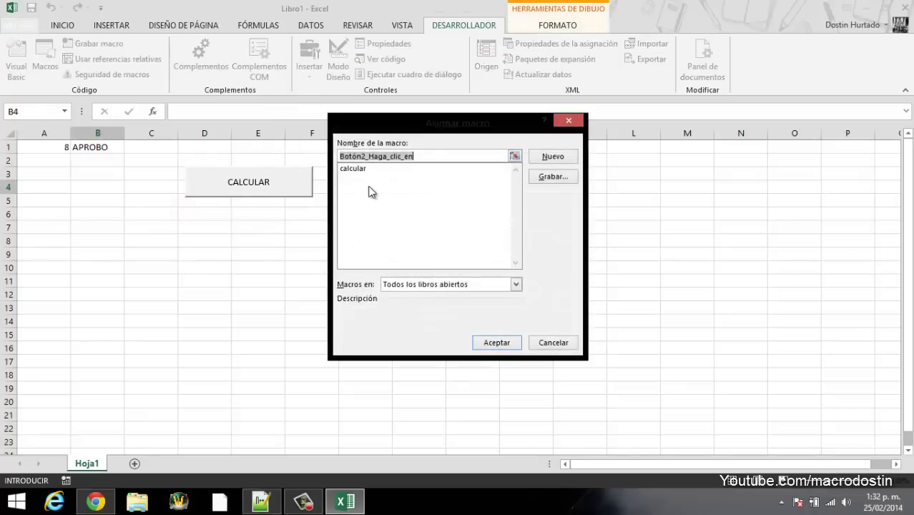
left_click(372, 182)
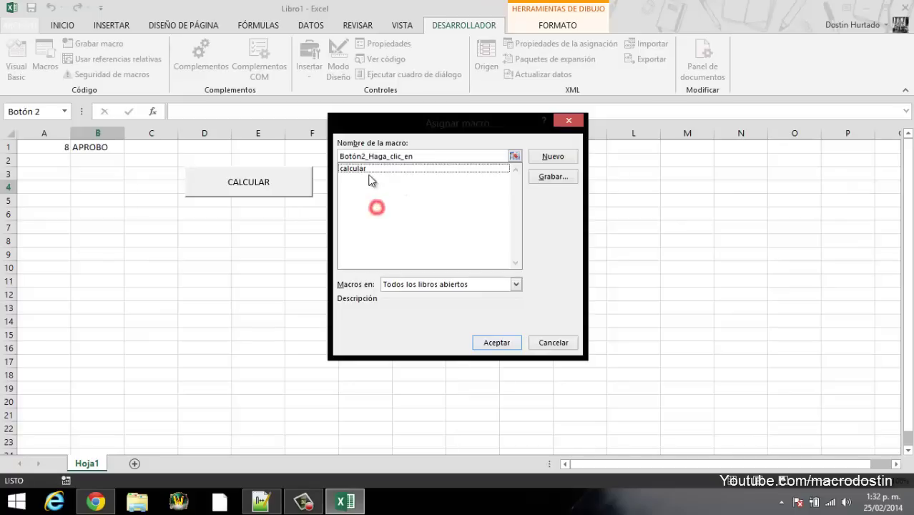
left_click(553, 342)
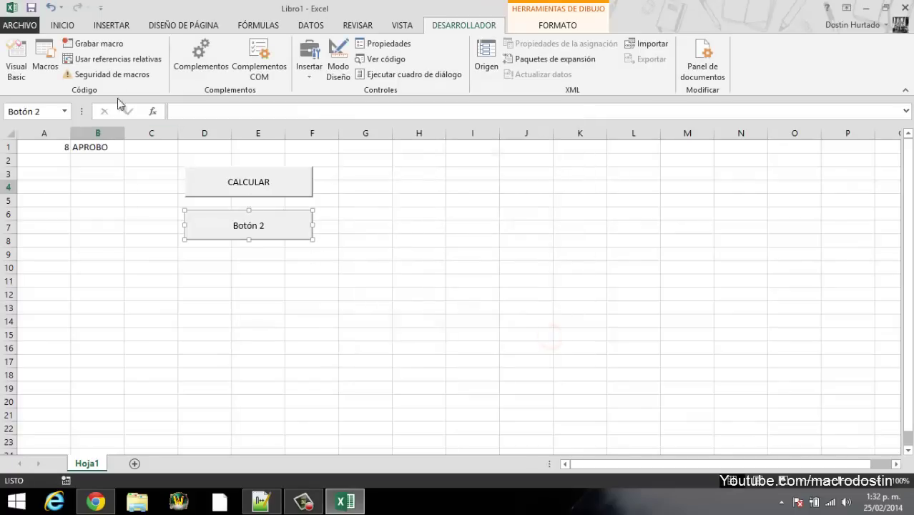
left_click(22, 57)
left_click(286, 263)
type("sub")
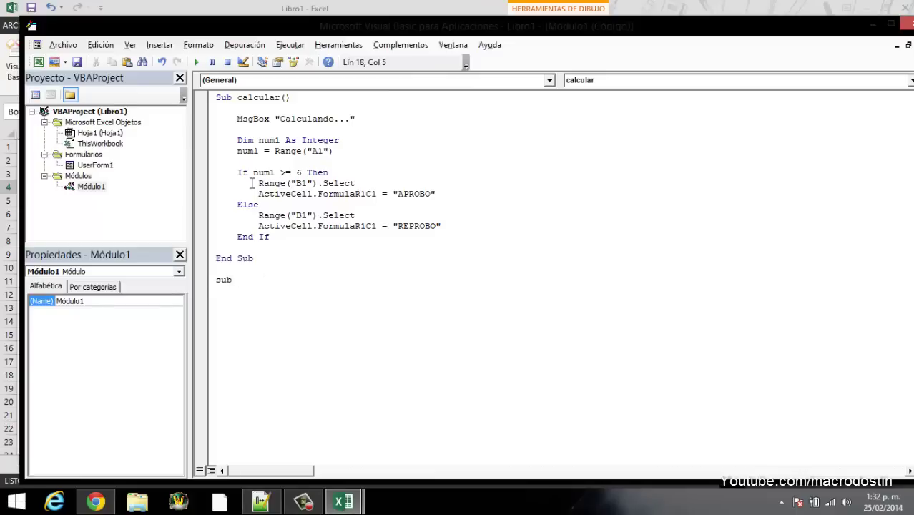
Step: Remove the stray 'sub' text below End Sub in Módulo1
left_click(91, 187)
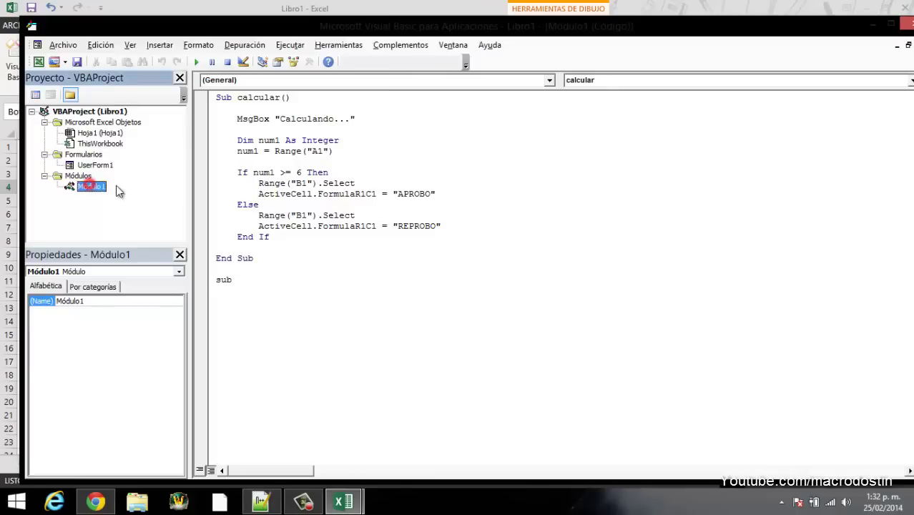
left_click(264, 263)
left_click(482, 299)
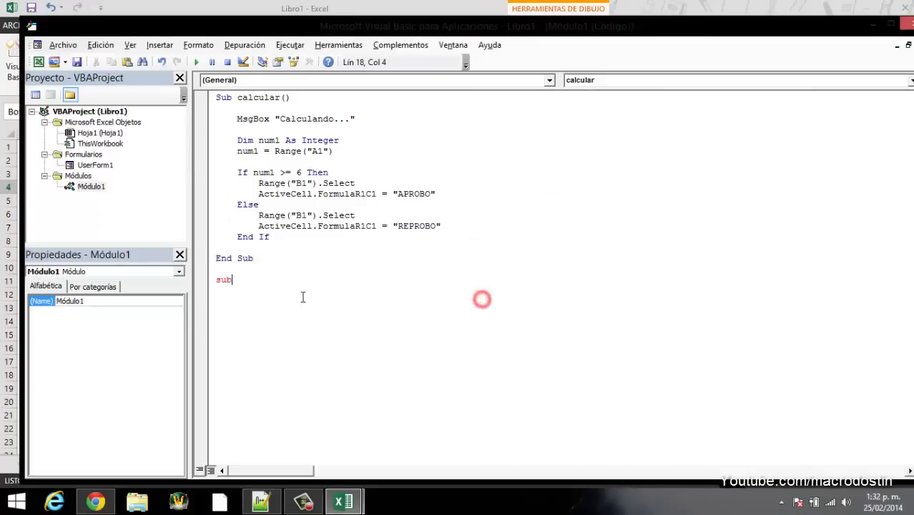
key("BackSpace")
Step: Copy the whole calcular procedure and paste a duplicate below its End Sub
left_click_drag(272, 319, 216, 97)
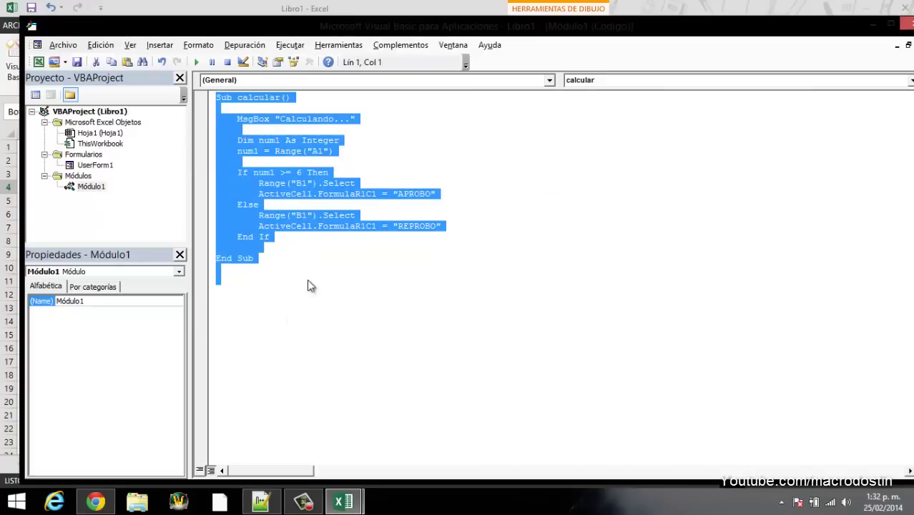
left_click(306, 279)
left_click(265, 259)
key("shift+Up")
key("shift+Up")
key("shift+Up")
key("shift+Up")
key("shift+Up")
key("shift+Up")
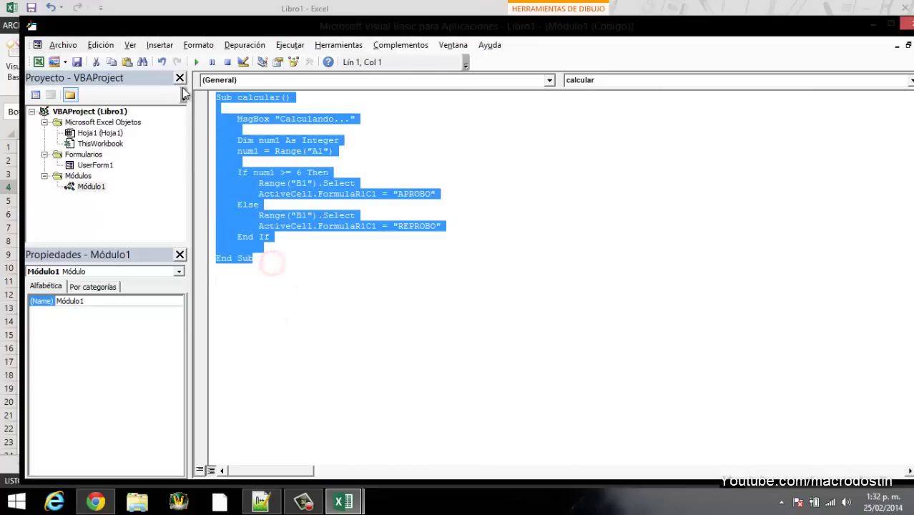
key("ctrl+c")
left_click(256, 280)
key("ctrl+v")
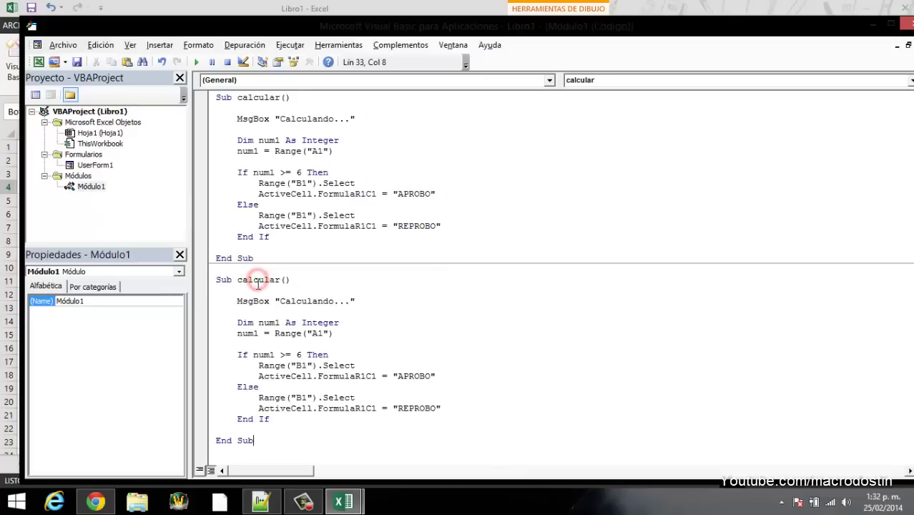
Step: Rename the pasted procedure's header to abrir formulario and dismiss the compile error
left_click_drag(284, 279, 282, 279)
type("saa")
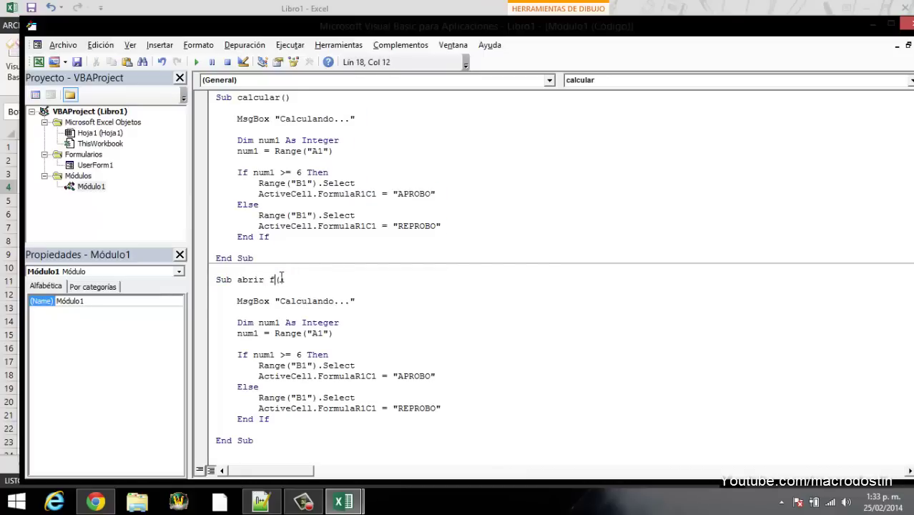
type("lario")
key("Down")
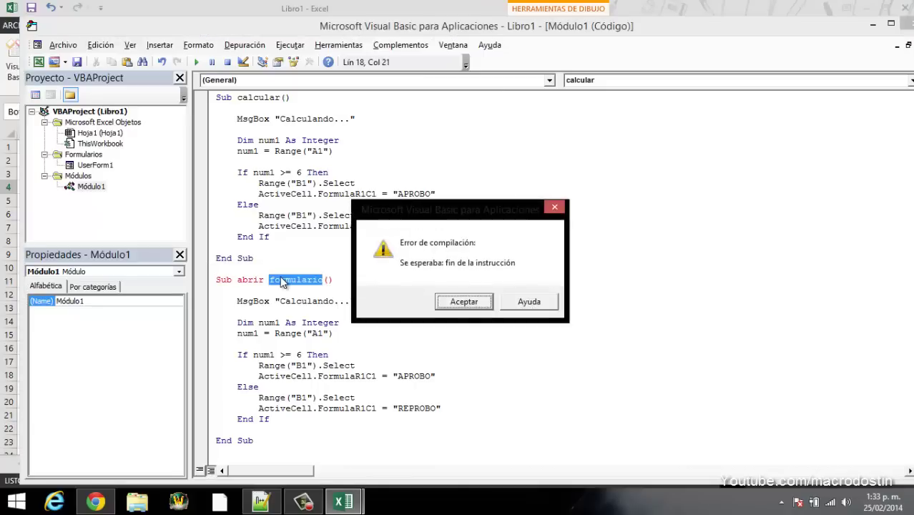
left_click(463, 301)
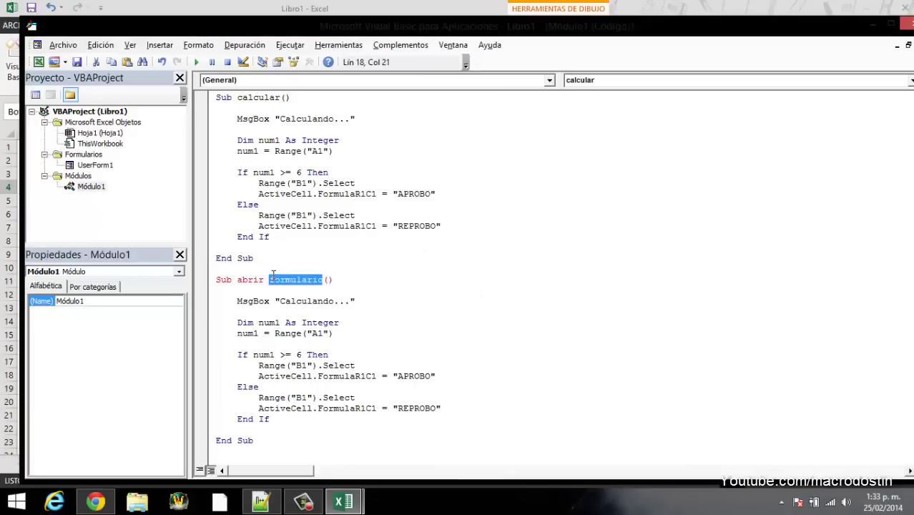
left_click(266, 280)
Step: Name the copy abrir_formulario and delete its copied body and extra blank lines
type("_")
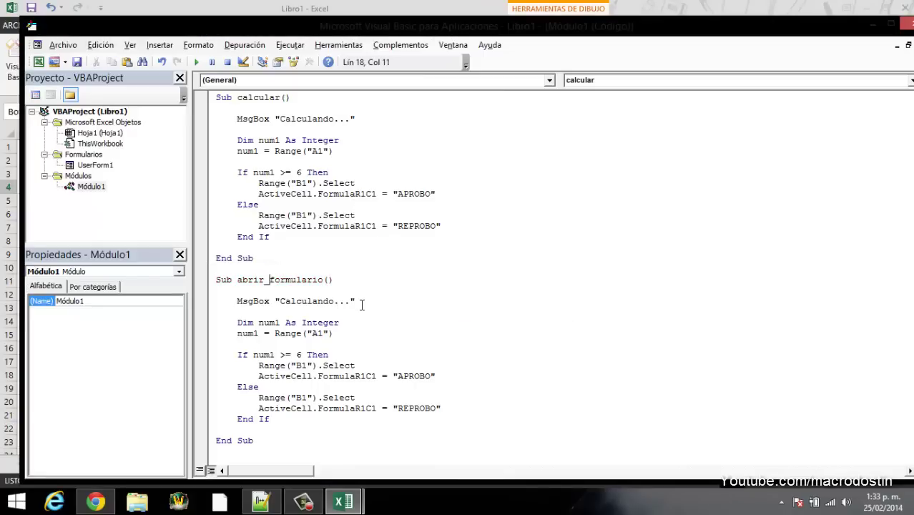
key("Down")
key("Down")
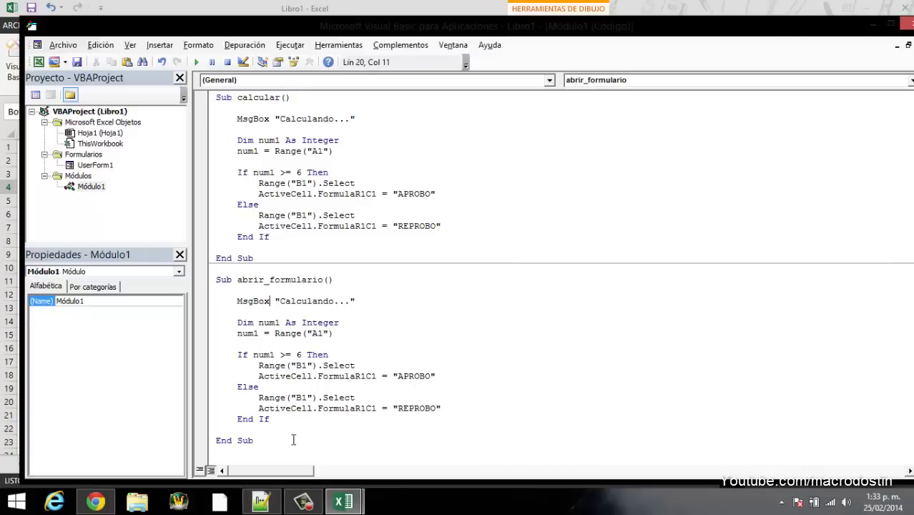
left_click_drag(271, 419, 213, 302)
key("Delete")
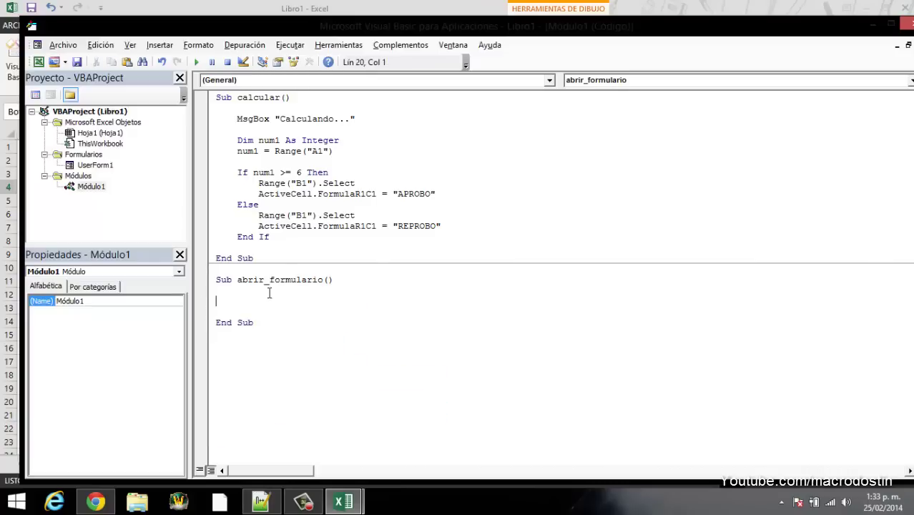
left_click_drag(268, 320, 216, 279)
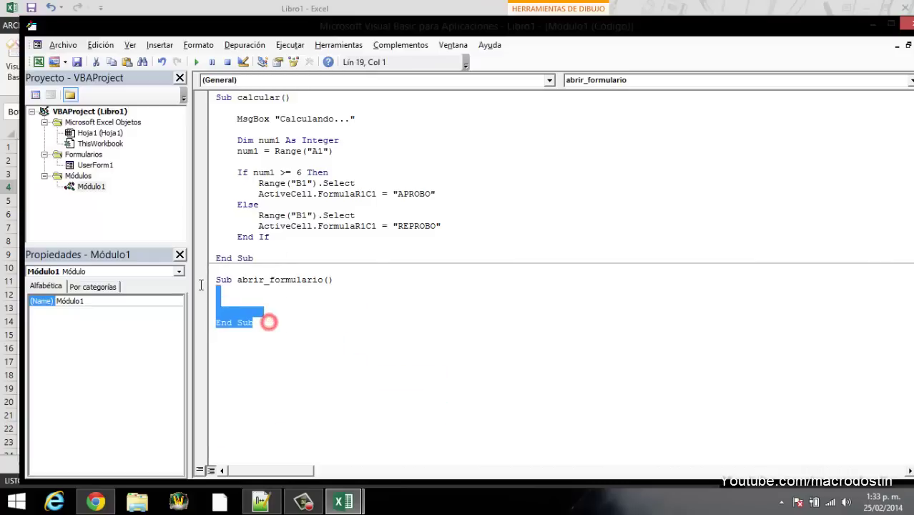
left_click(352, 310)
left_click(320, 301)
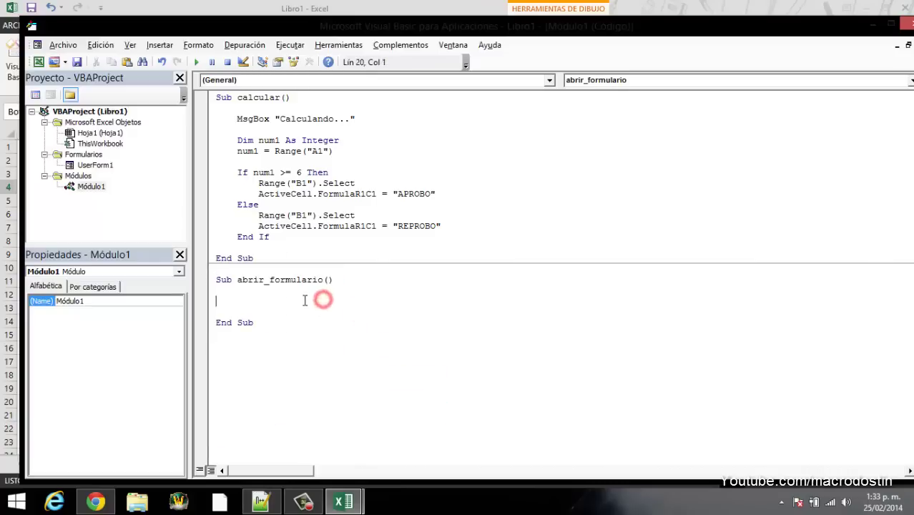
key("Delete")
key("BackSpace")
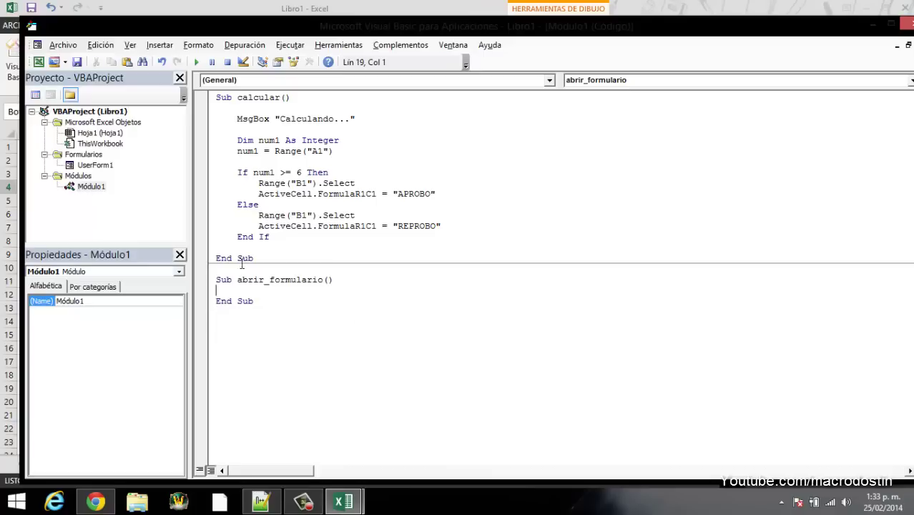
Step: Compare against the calcular procedure and put the cursor back inside abrir_formulario
left_click_drag(268, 257, 231, 122)
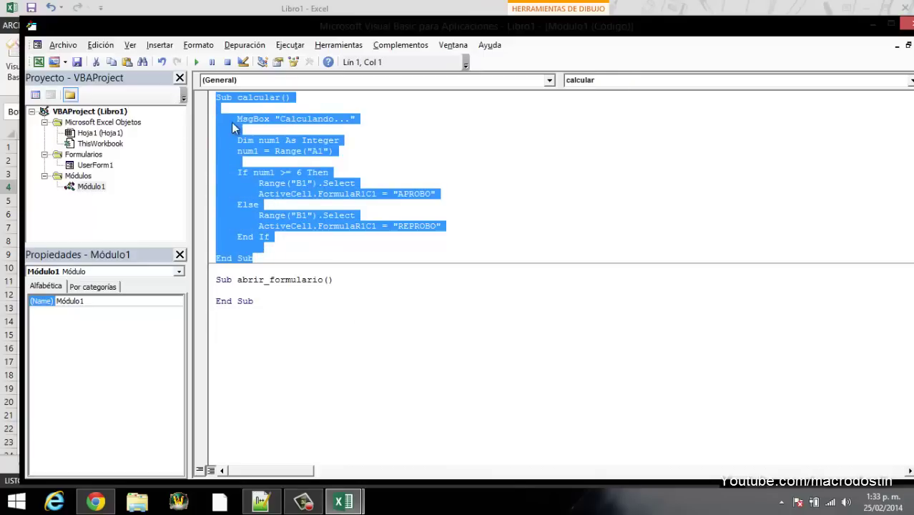
left_click(91, 186)
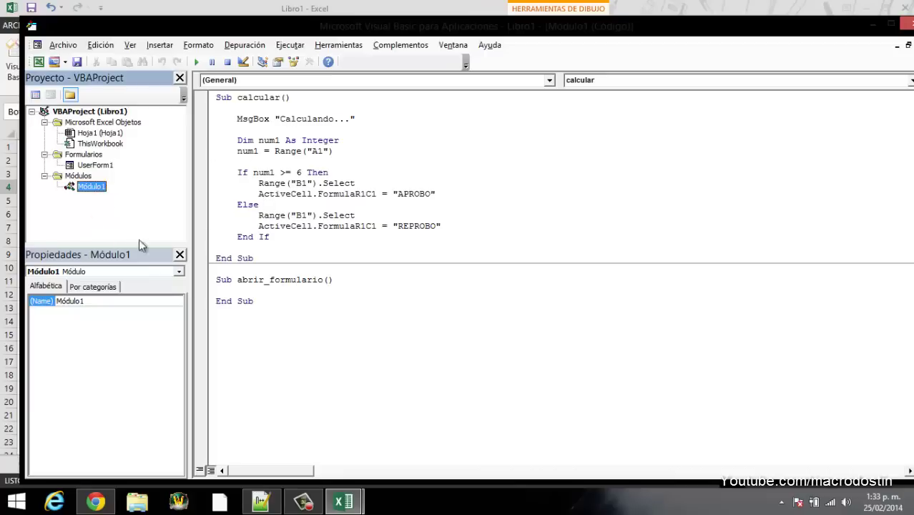
left_click(256, 299)
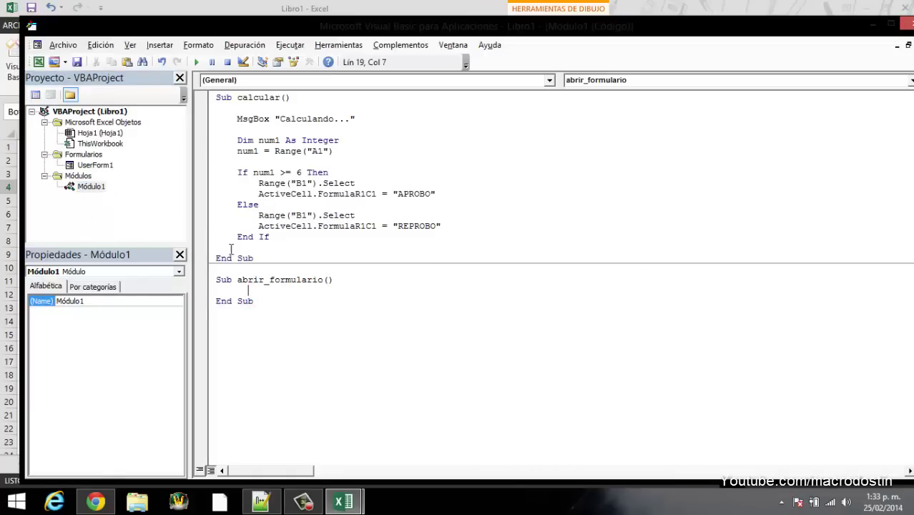
left_click_drag(215, 98, 232, 98)
left_click_drag(215, 258, 258, 258)
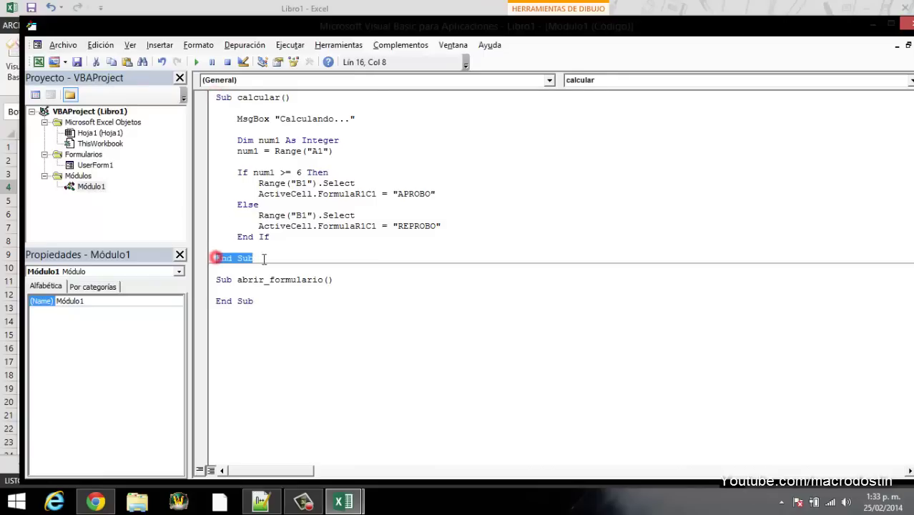
left_click(284, 299)
left_click(283, 291)
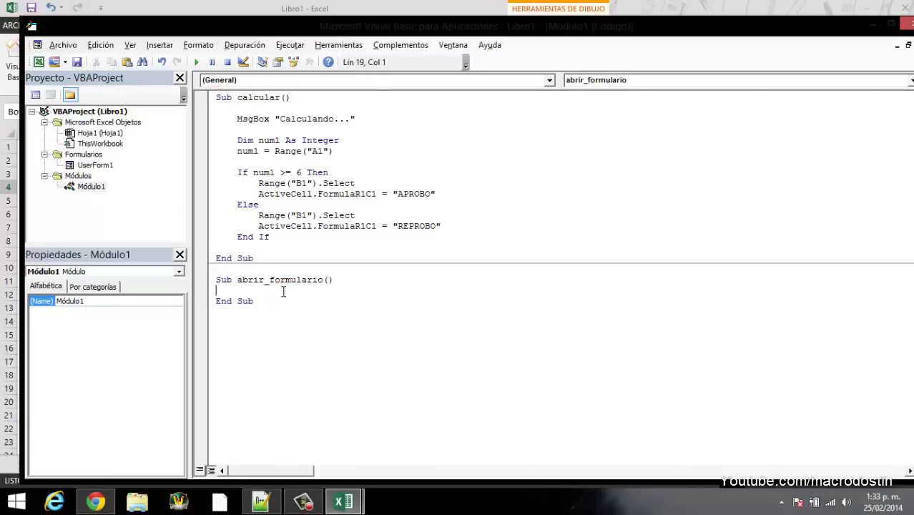
Step: Write Load UserForm1 and UserForm1.Show in abrir_formulario, then close the VBA editor
type("load userform1")
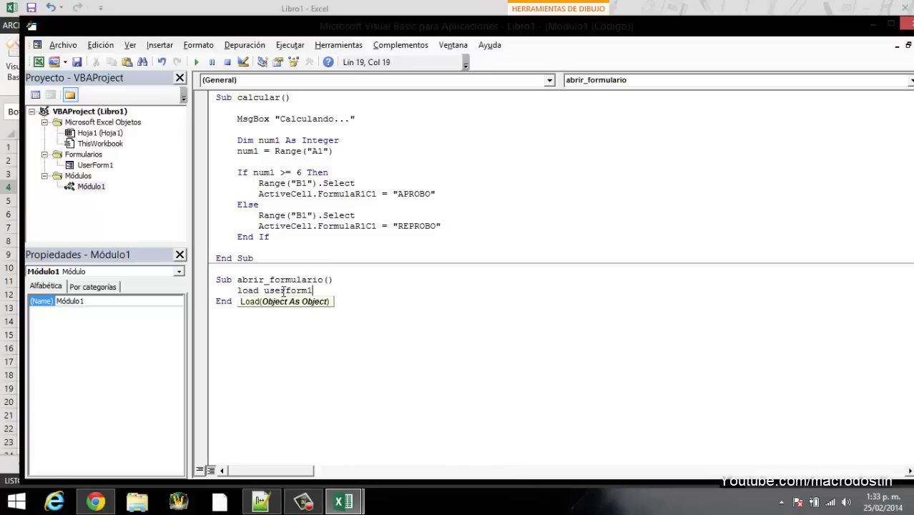
key("Return")
type("userform1")
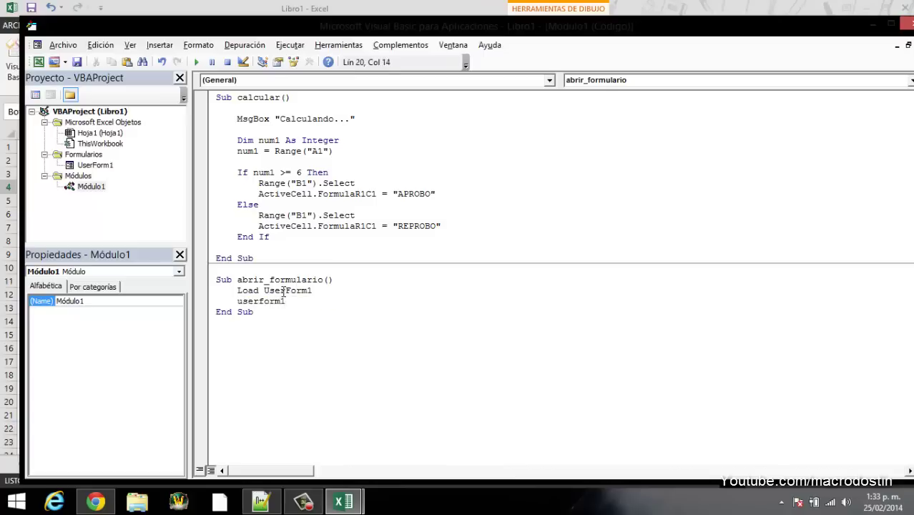
type(".show")
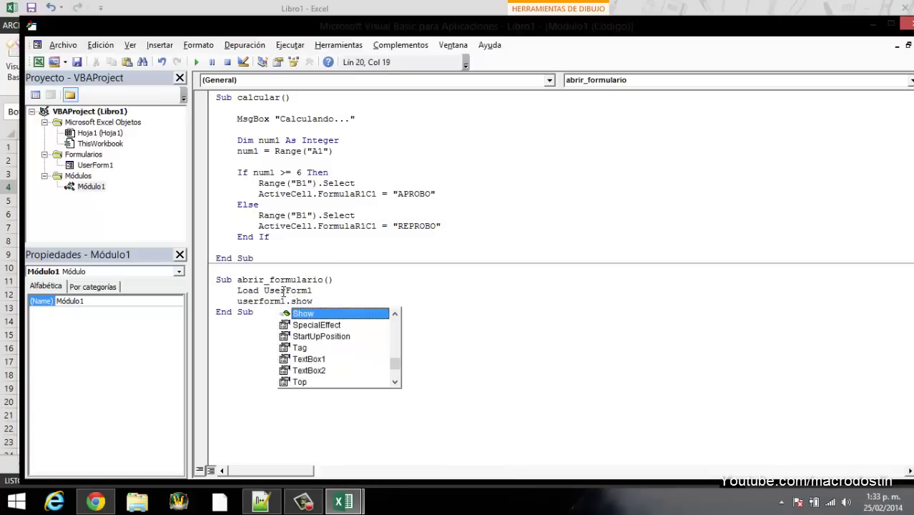
key("Tab")
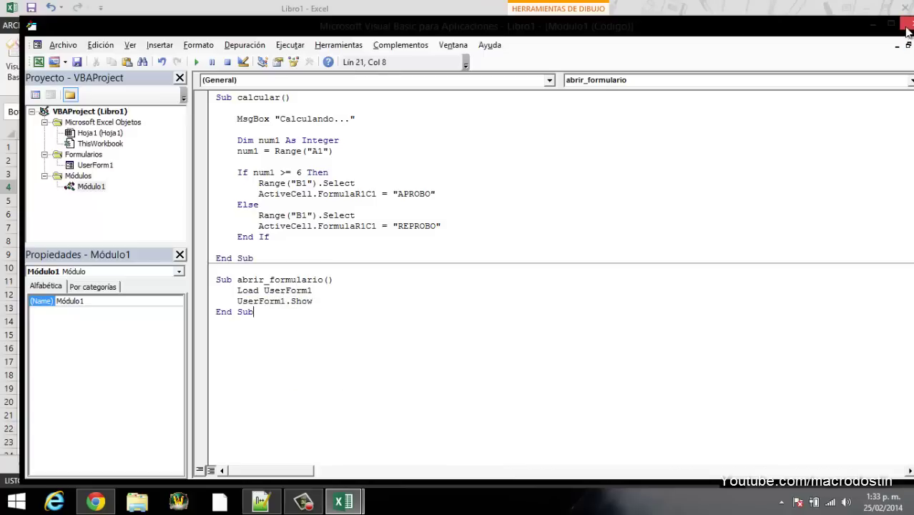
left_click(907, 26)
left_click(259, 226)
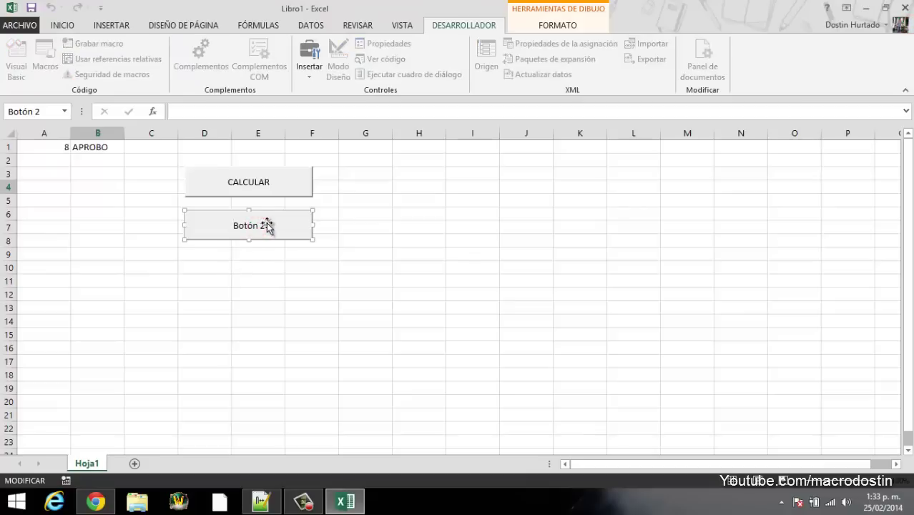
Step: Relabel the second button 'Abrir Formulario' and assign it the abrir_formulario macro
key("ctrl+a")
type("Abrir F")
type("ormulario")
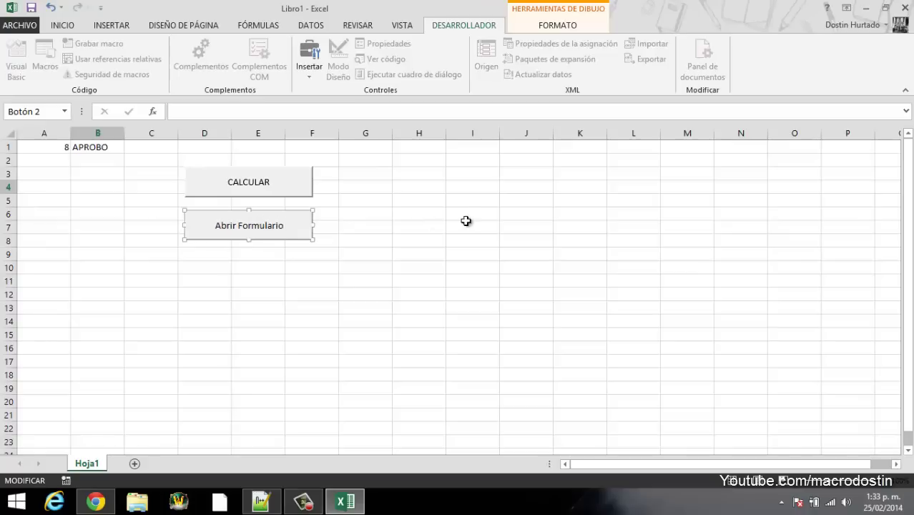
left_click(465, 221)
right_click(256, 230)
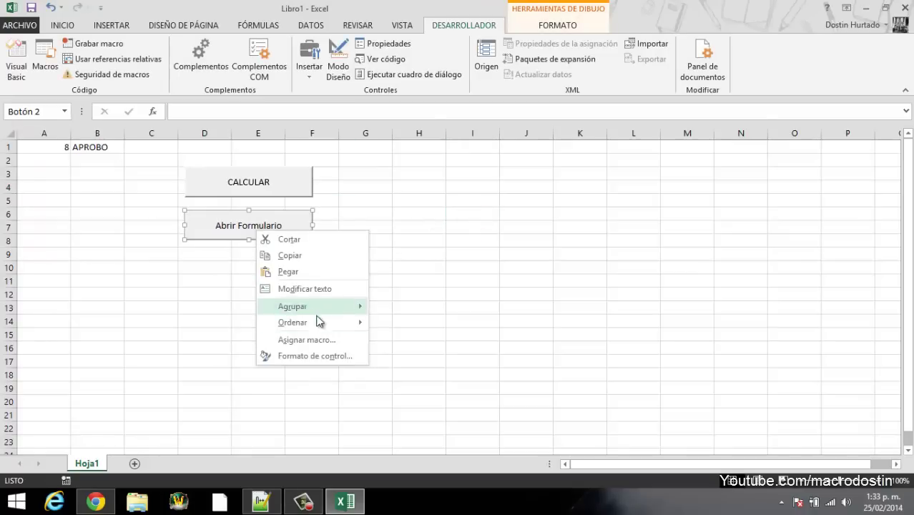
left_click(306, 340)
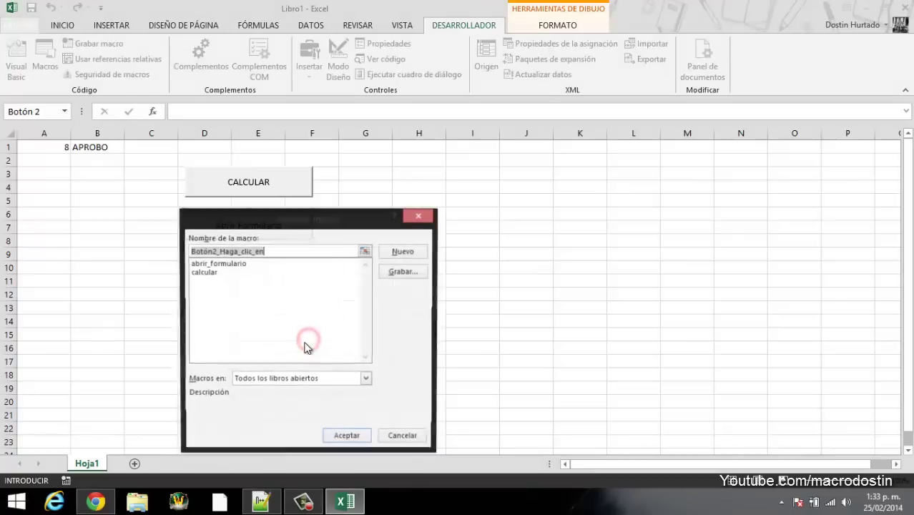
left_click(217, 263)
left_click(347, 437)
Step: Test that the button opens UserForm1, close the form, and return to Visual Basic
left_click(278, 278)
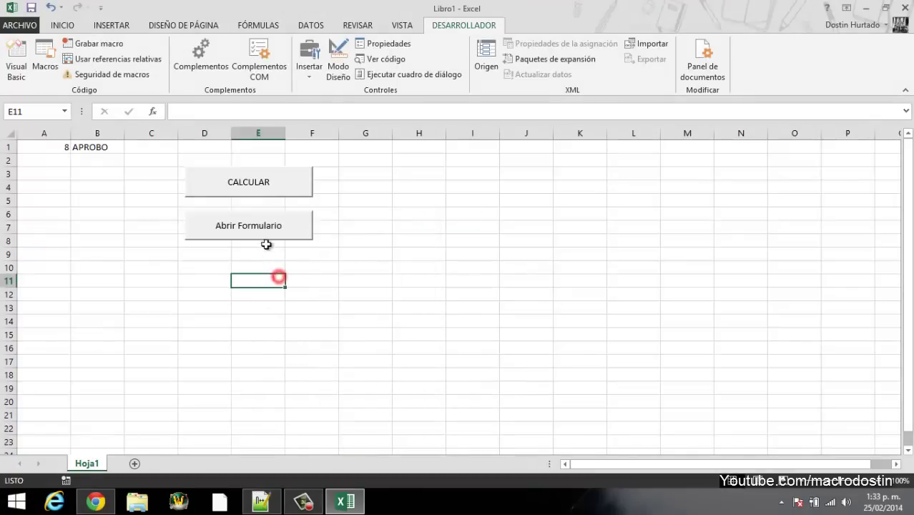
left_click(271, 226)
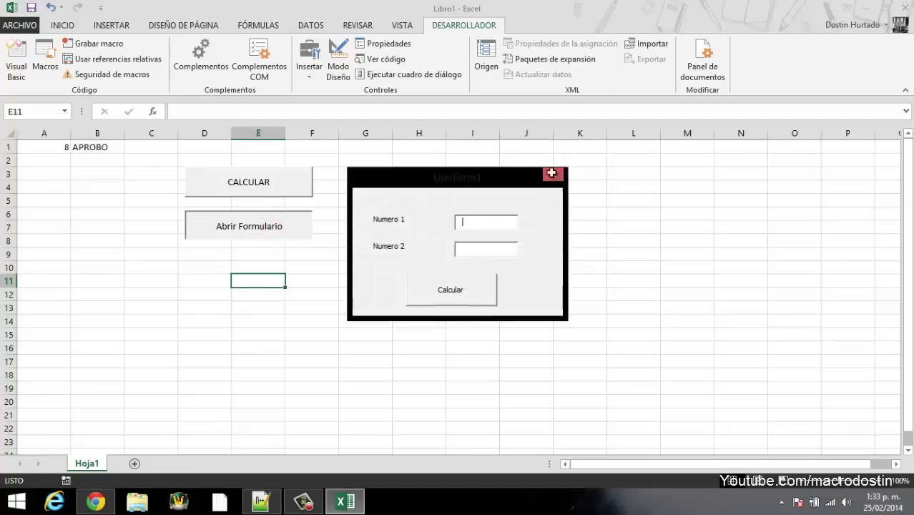
left_click(551, 173)
left_click(16, 68)
Step: Add a MsgBox line 'Bienvenido, Esta ventana calcula el numero mayor' above Load UserForm1
left_click(354, 283)
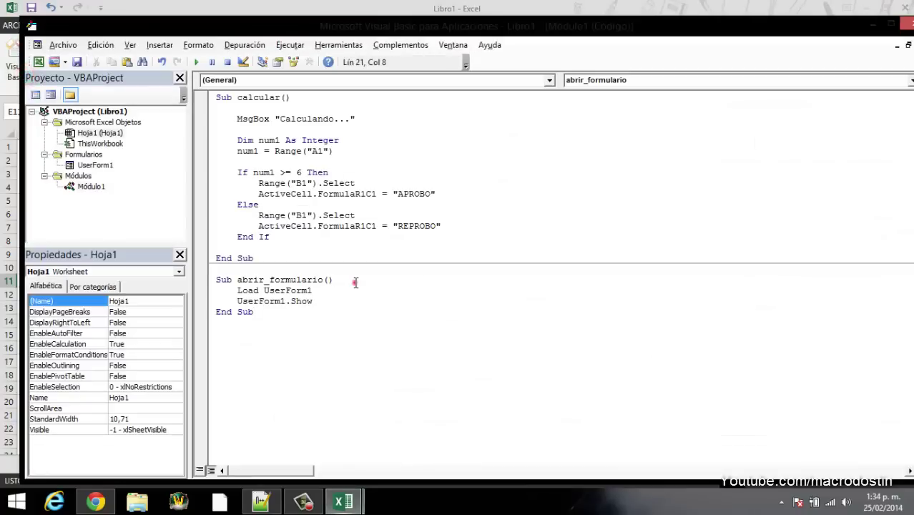
key("Return")
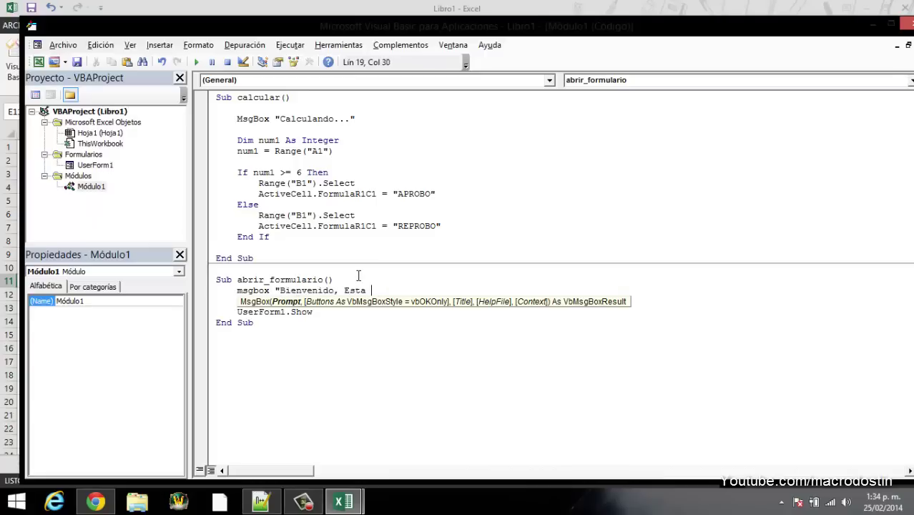
type("ventana calcula")
type(" el numero mat")
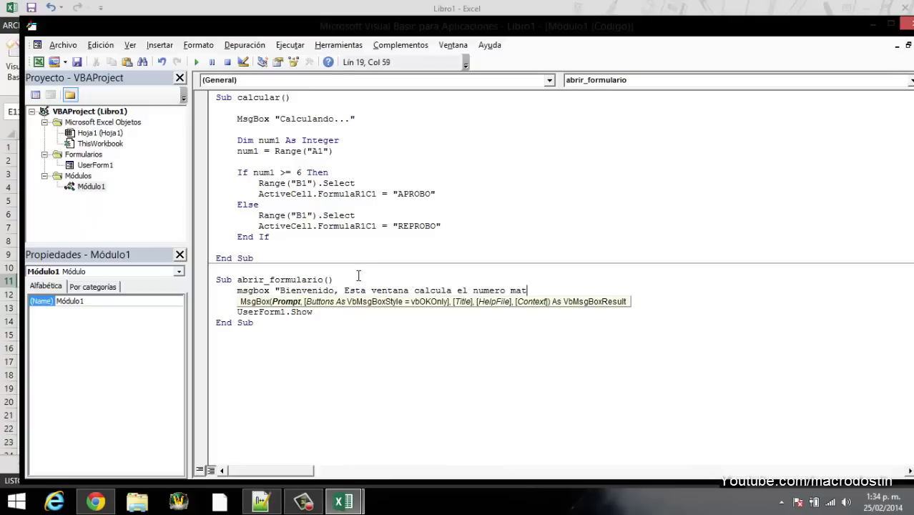
type("yor")
left_click(347, 374)
left_click(344, 303)
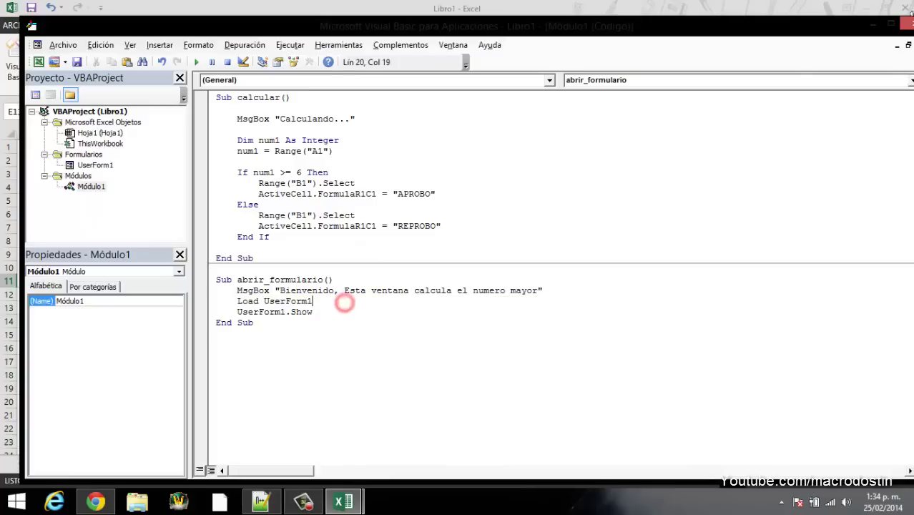
Step: Test Abrir Formulario on the sheet: accept the welcome message, then close UserForm1
left_click(343, 500)
left_click(306, 254)
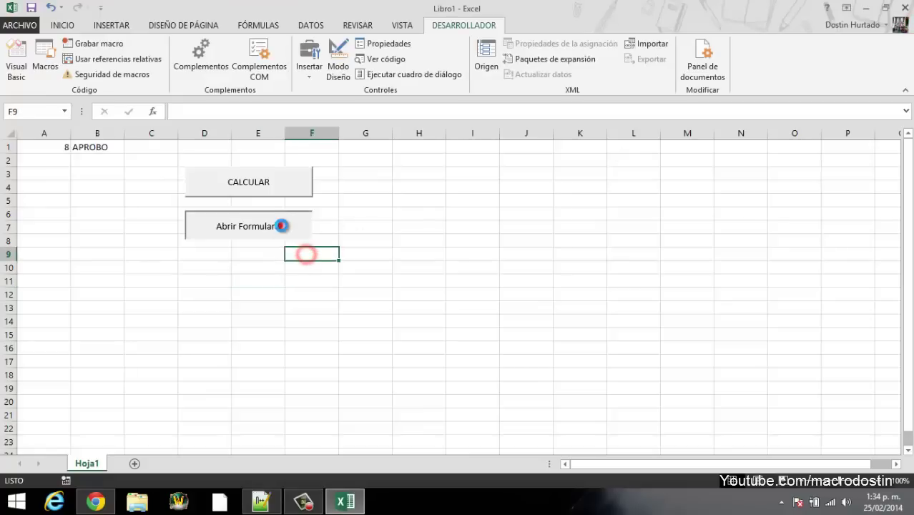
left_click(281, 225)
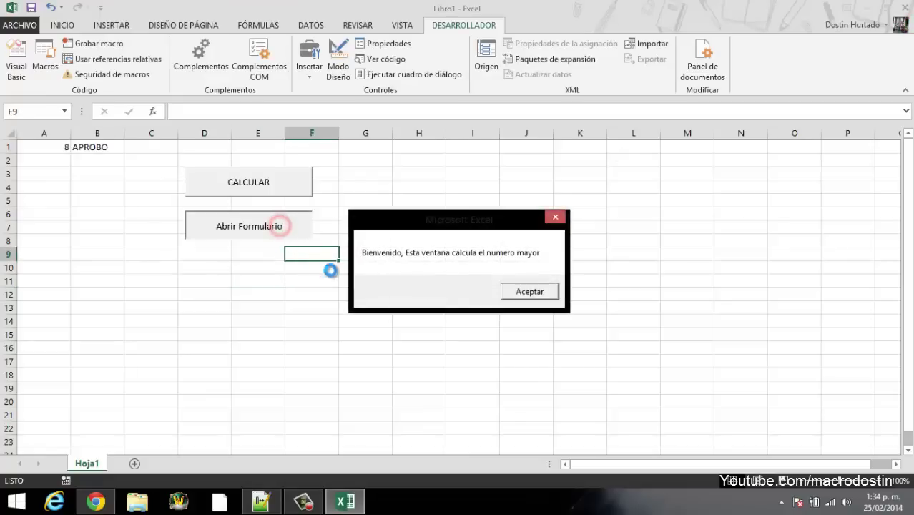
left_click(535, 289)
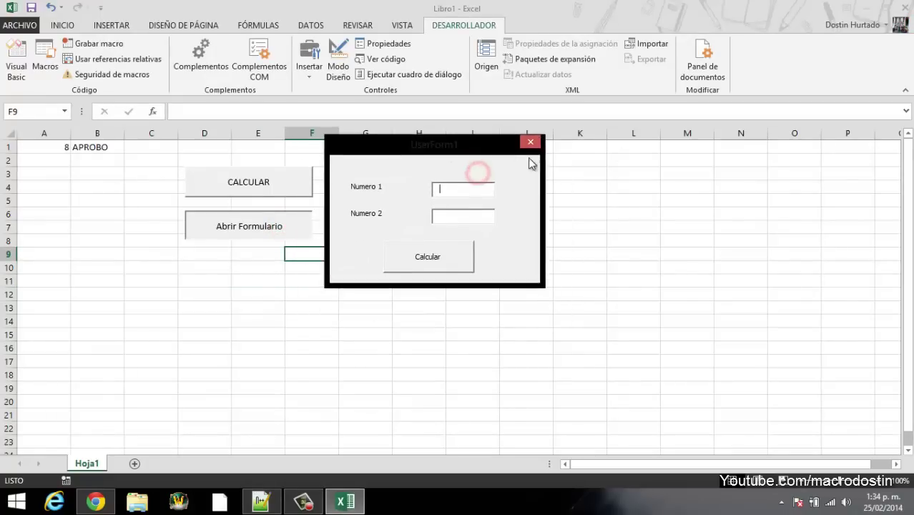
left_click(530, 142)
Step: Highlight the MsgBox, Load UserForm1 and UserForm1.Show lines in abrir_formulario to explain them
left_click(20, 63)
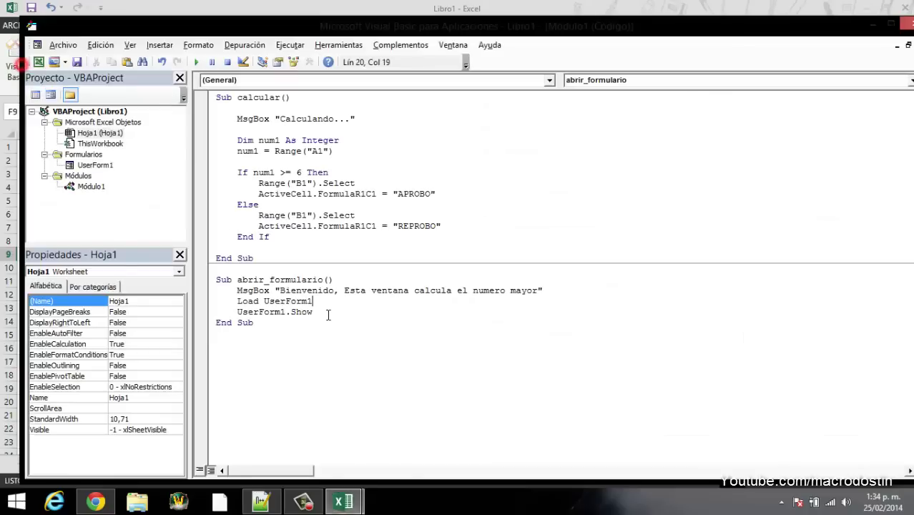
left_click_drag(237, 290, 533, 301)
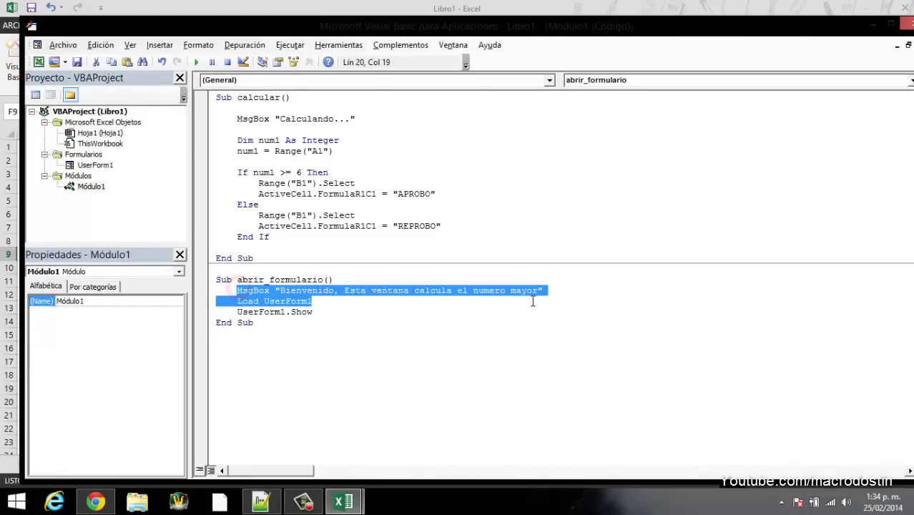
left_click_drag(237, 301, 315, 301)
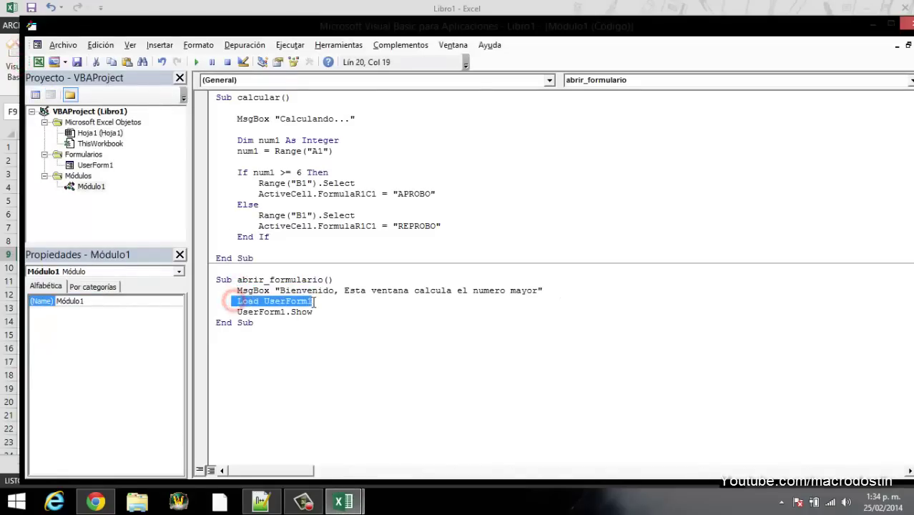
left_click_drag(236, 312, 343, 315)
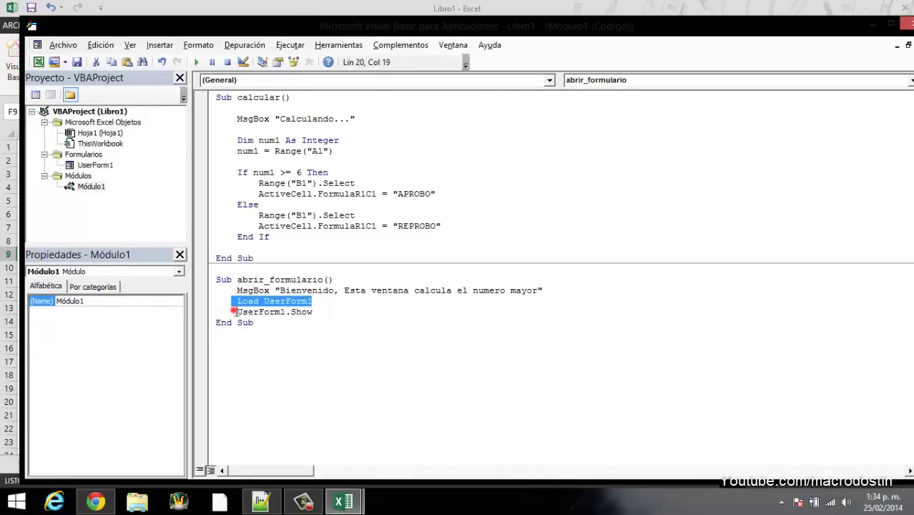
left_click(330, 315)
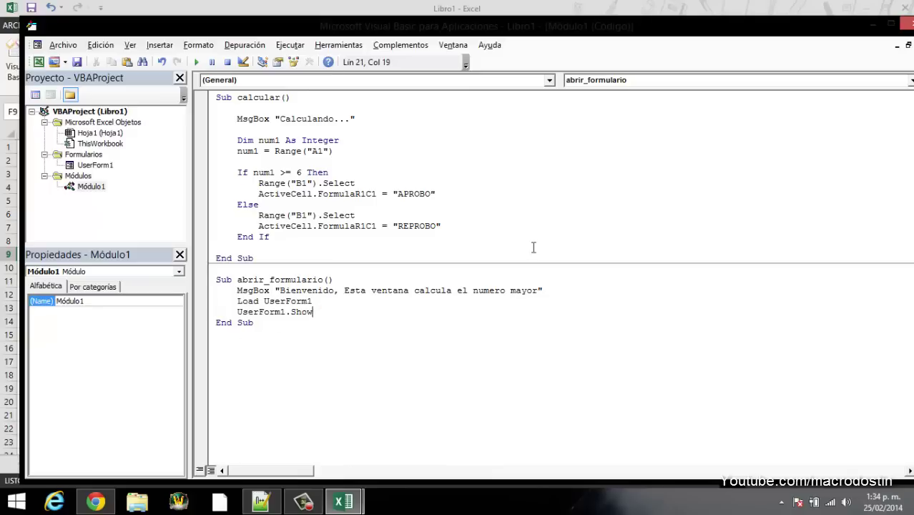
Step: Highlight the If…End If block in the calcular macro to explain it
left_click_drag(236, 173, 363, 237)
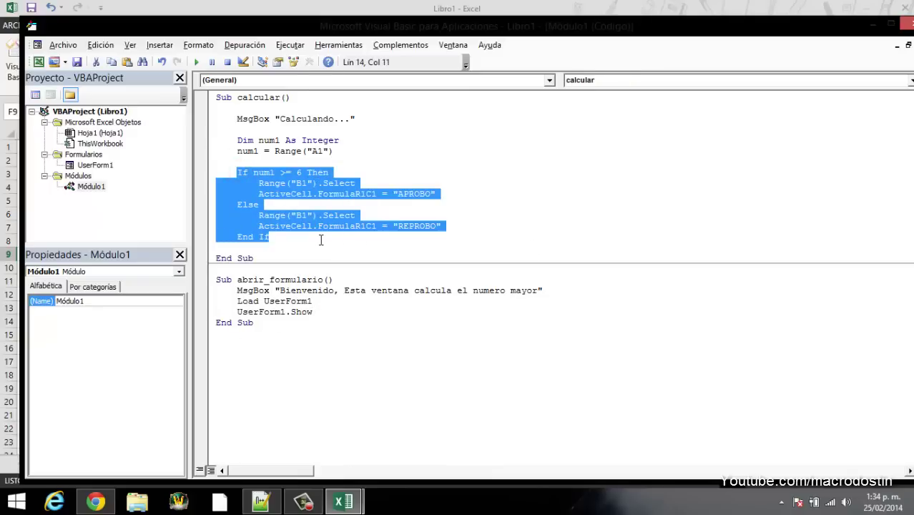
left_click(290, 194)
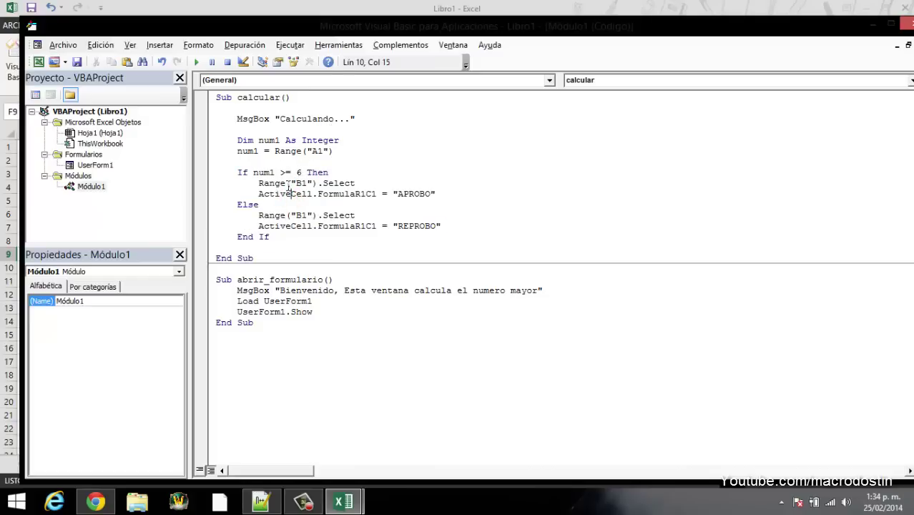
left_click_drag(279, 237, 237, 172)
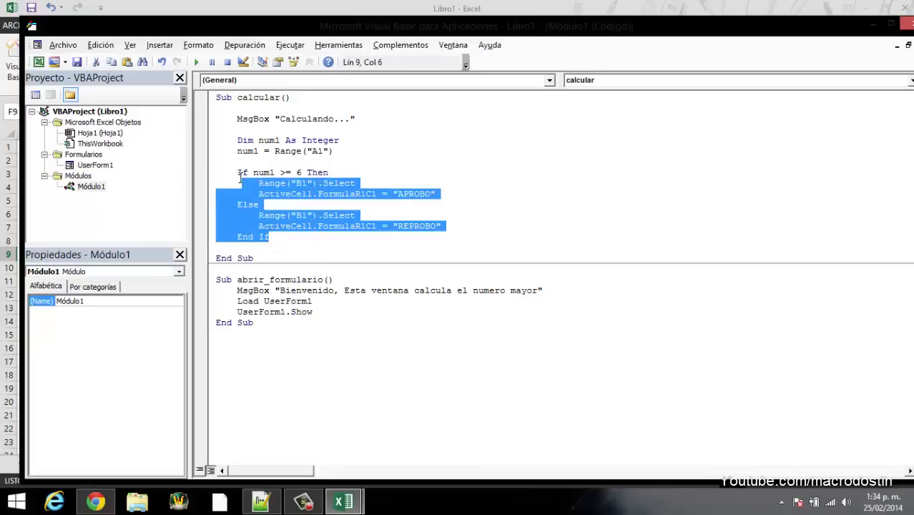
left_click(296, 215)
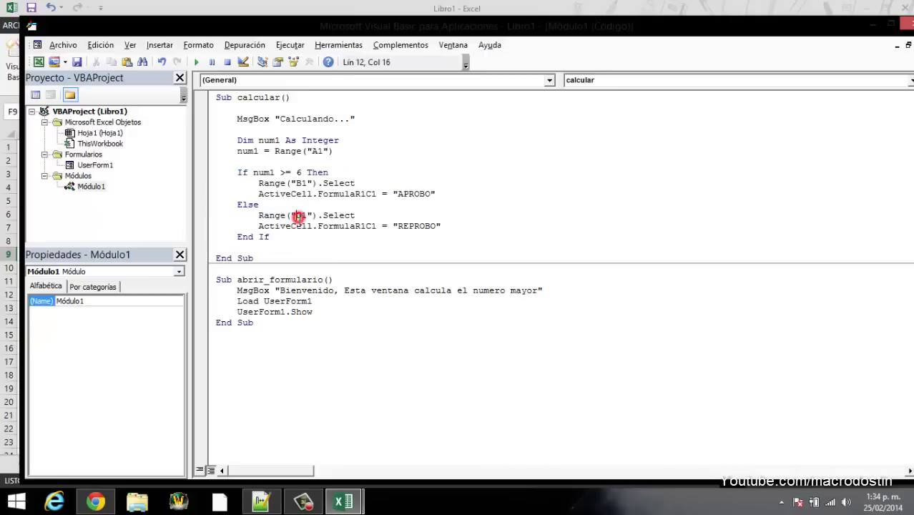
Step: Maximize the code editor, then close it to return to the Hoja1 worksheet
double_click(547, 27)
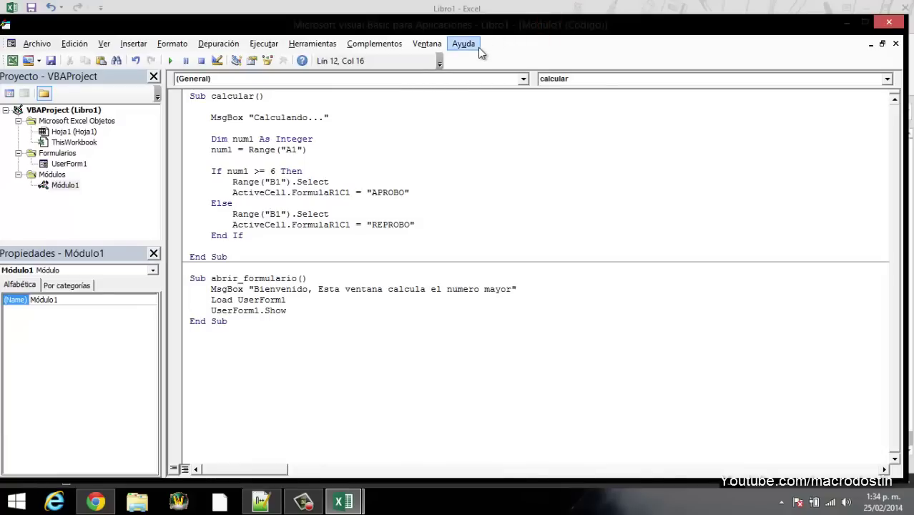
left_click(473, 141)
left_click(430, 234)
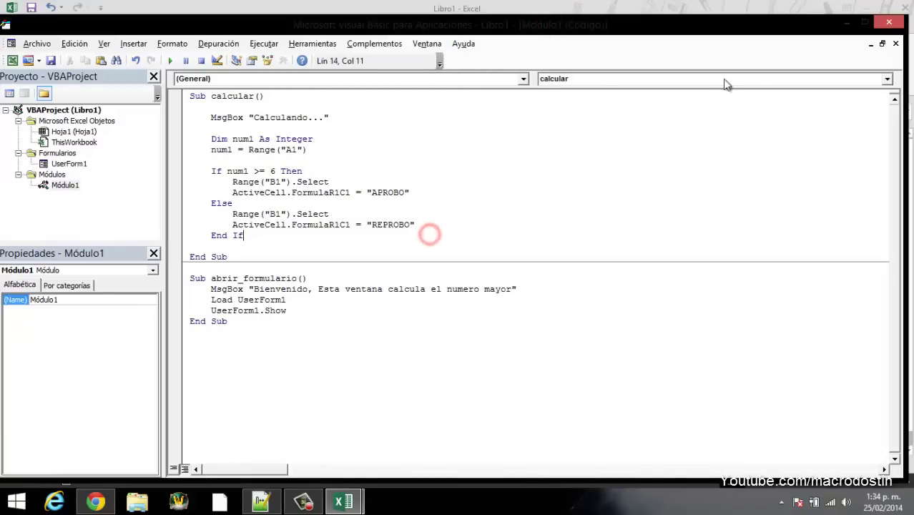
left_click(888, 23)
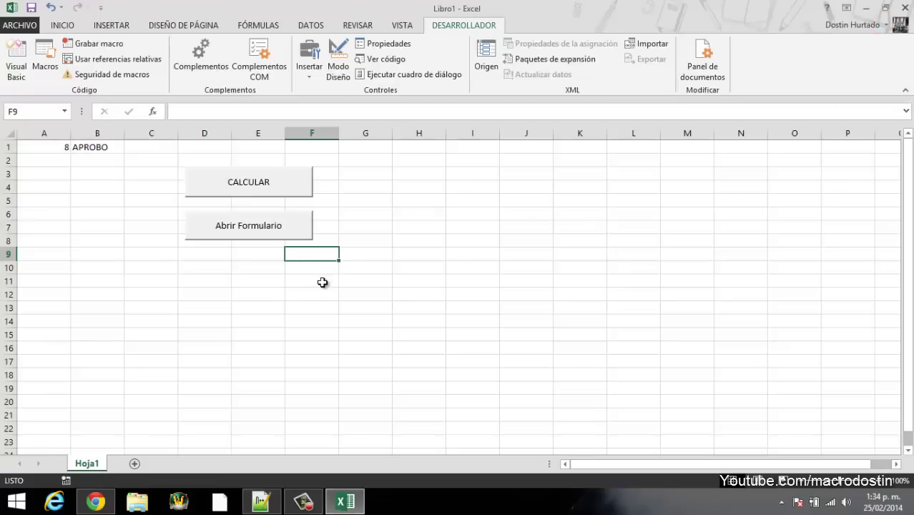
left_click(288, 308)
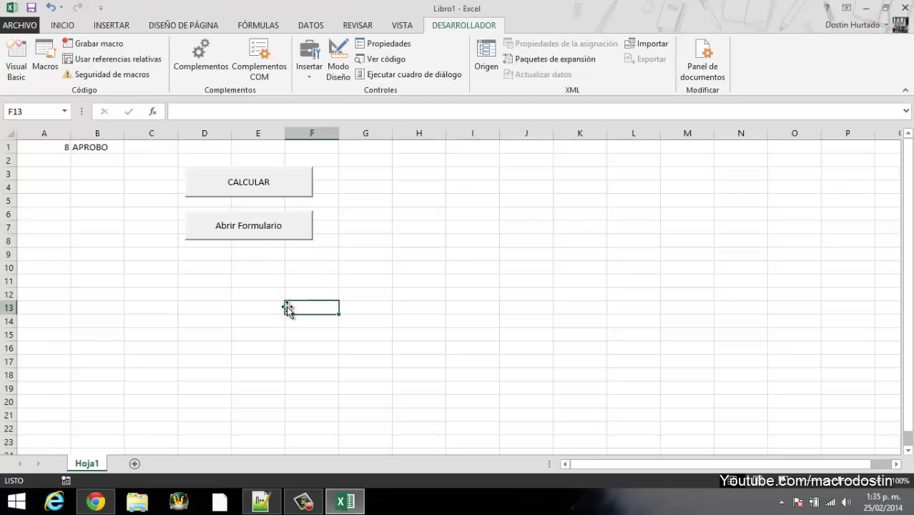